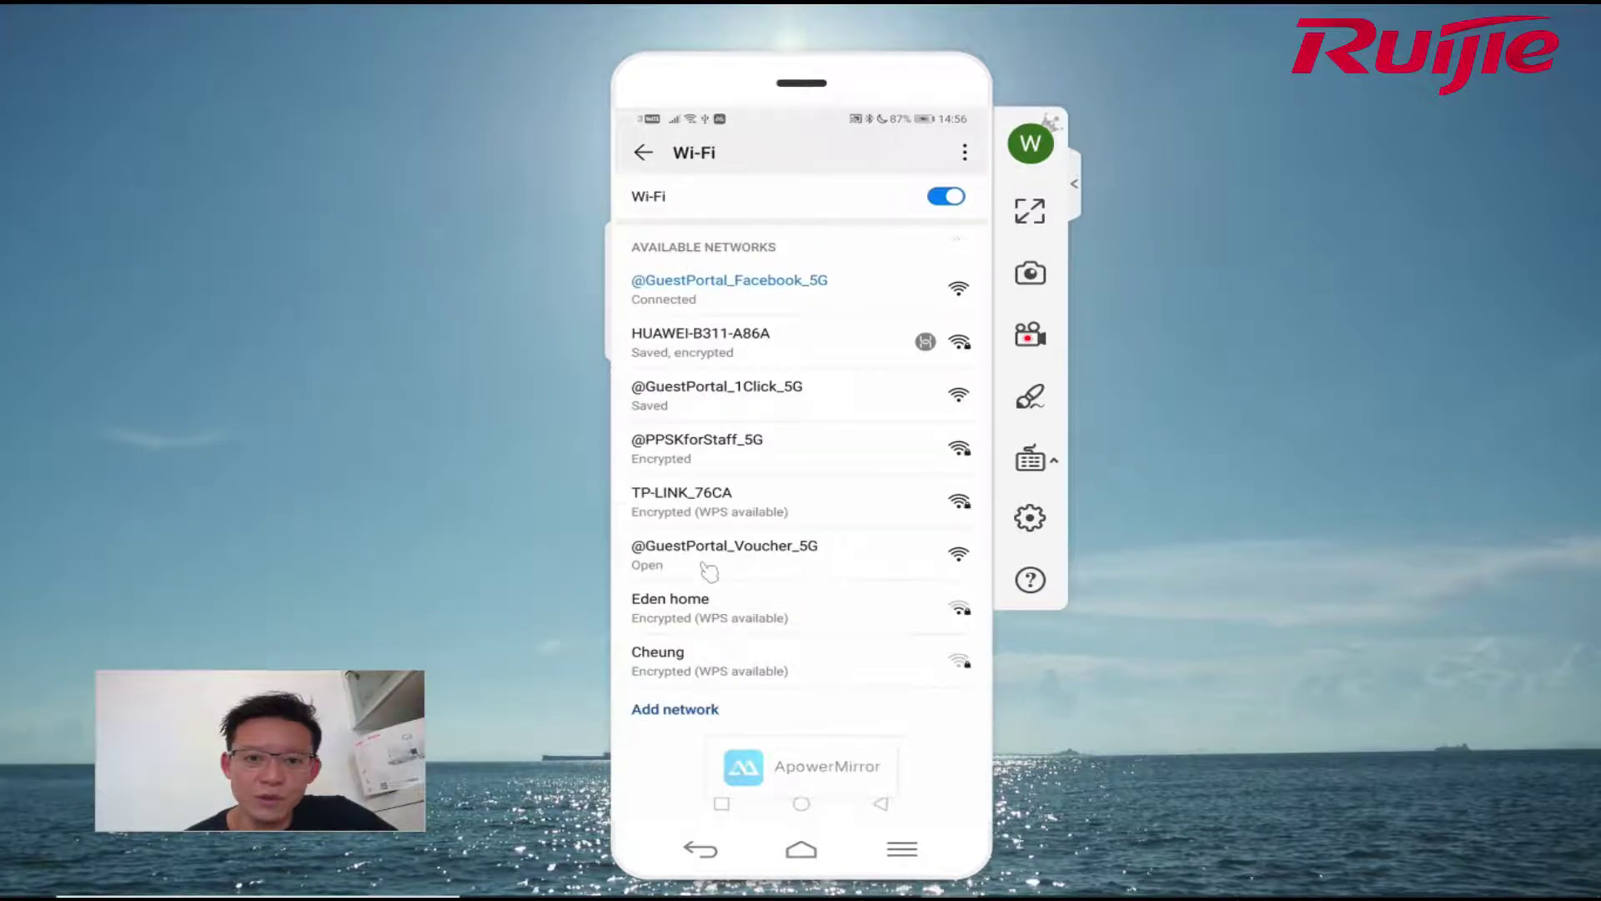
click(762, 572)
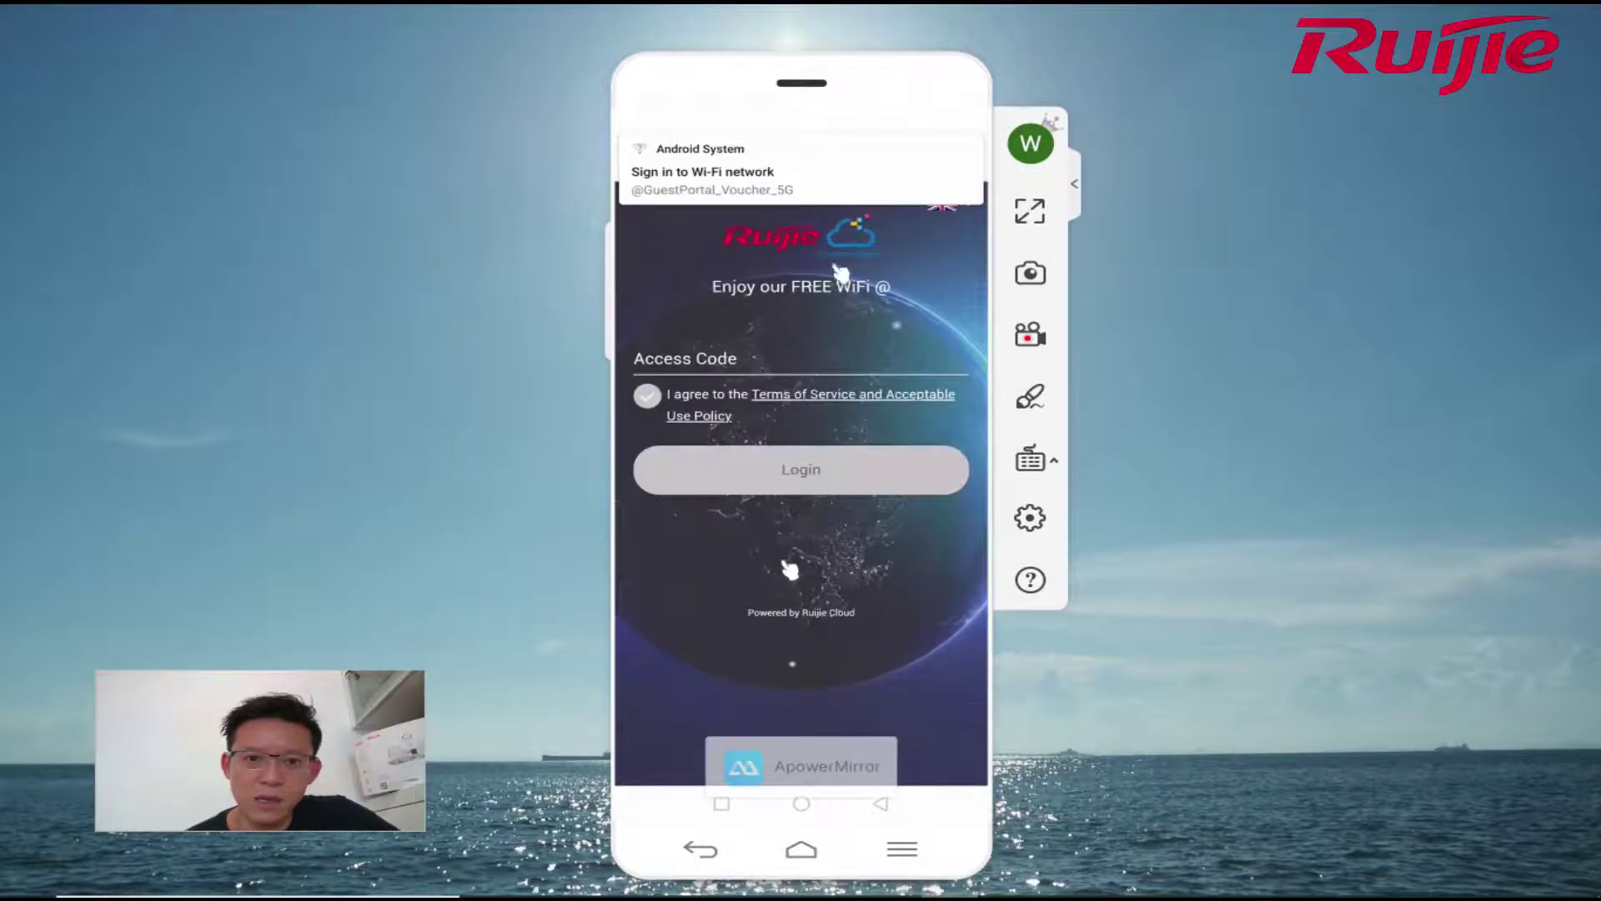
click(753, 367)
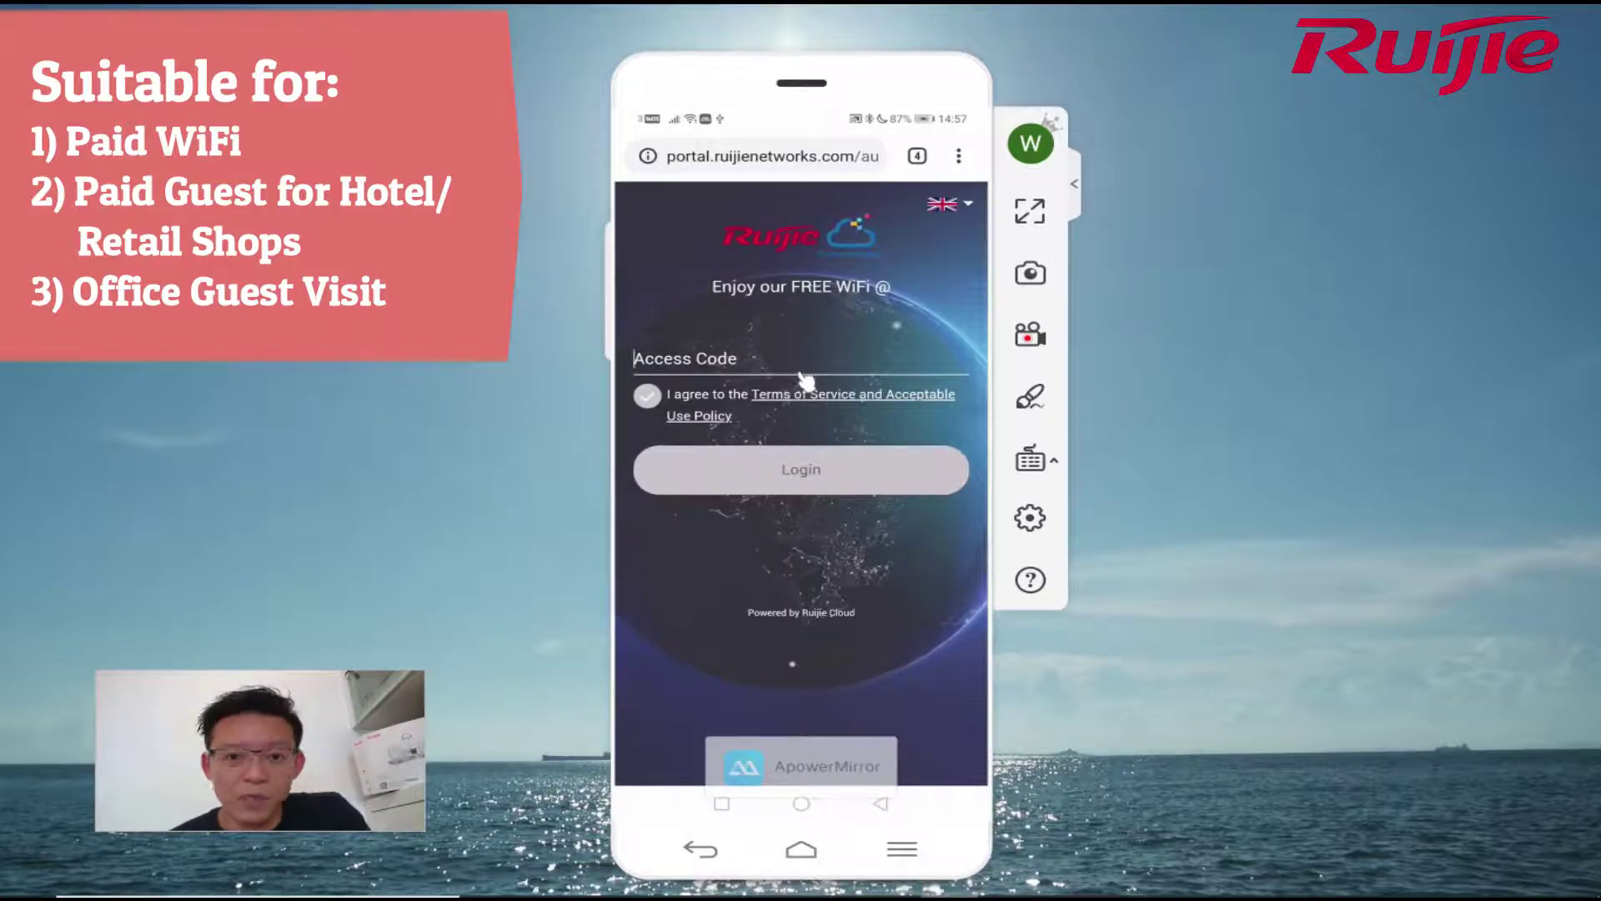
click(794, 362)
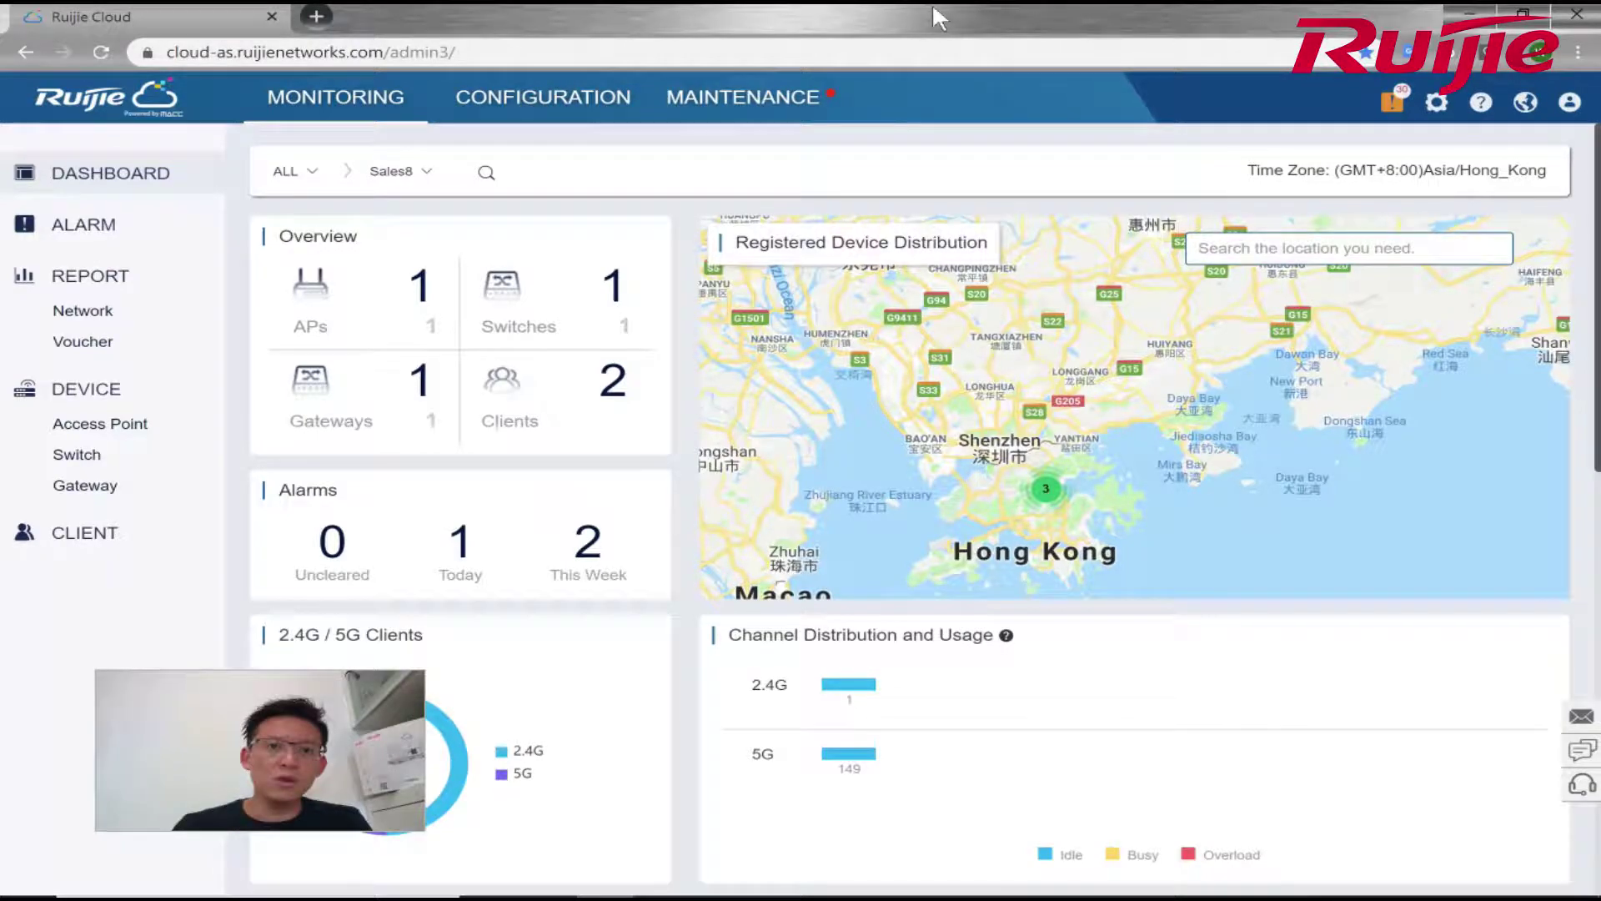
Step: Log back into Ruijie Cloud and reach Configuration > Authentication > Voucher for the FarTest group
click(544, 104)
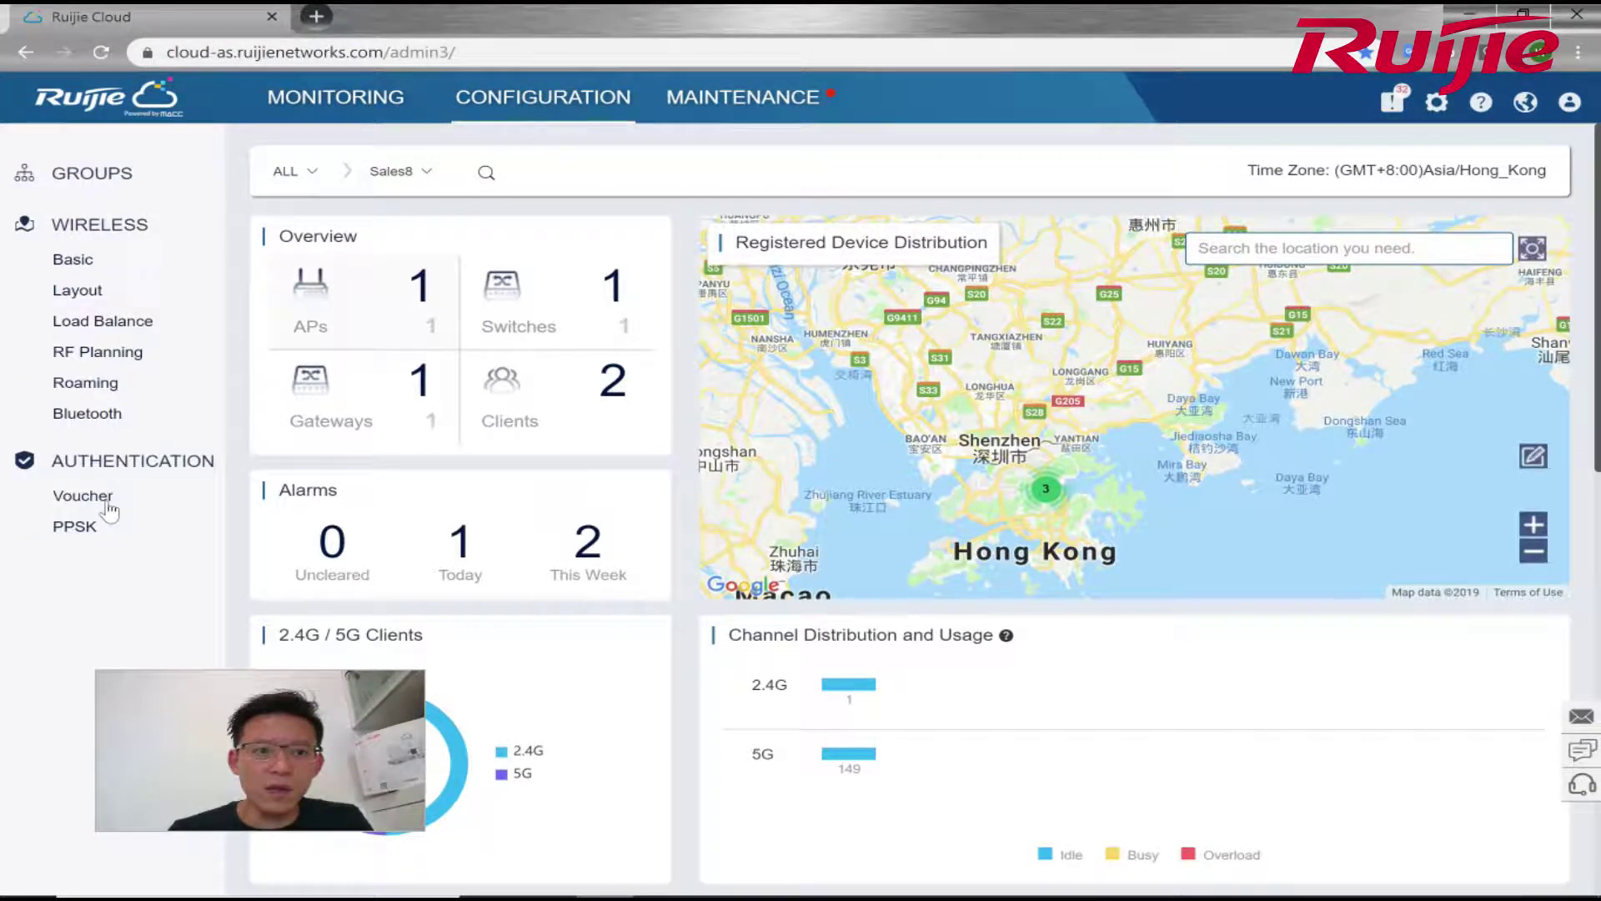
click(108, 505)
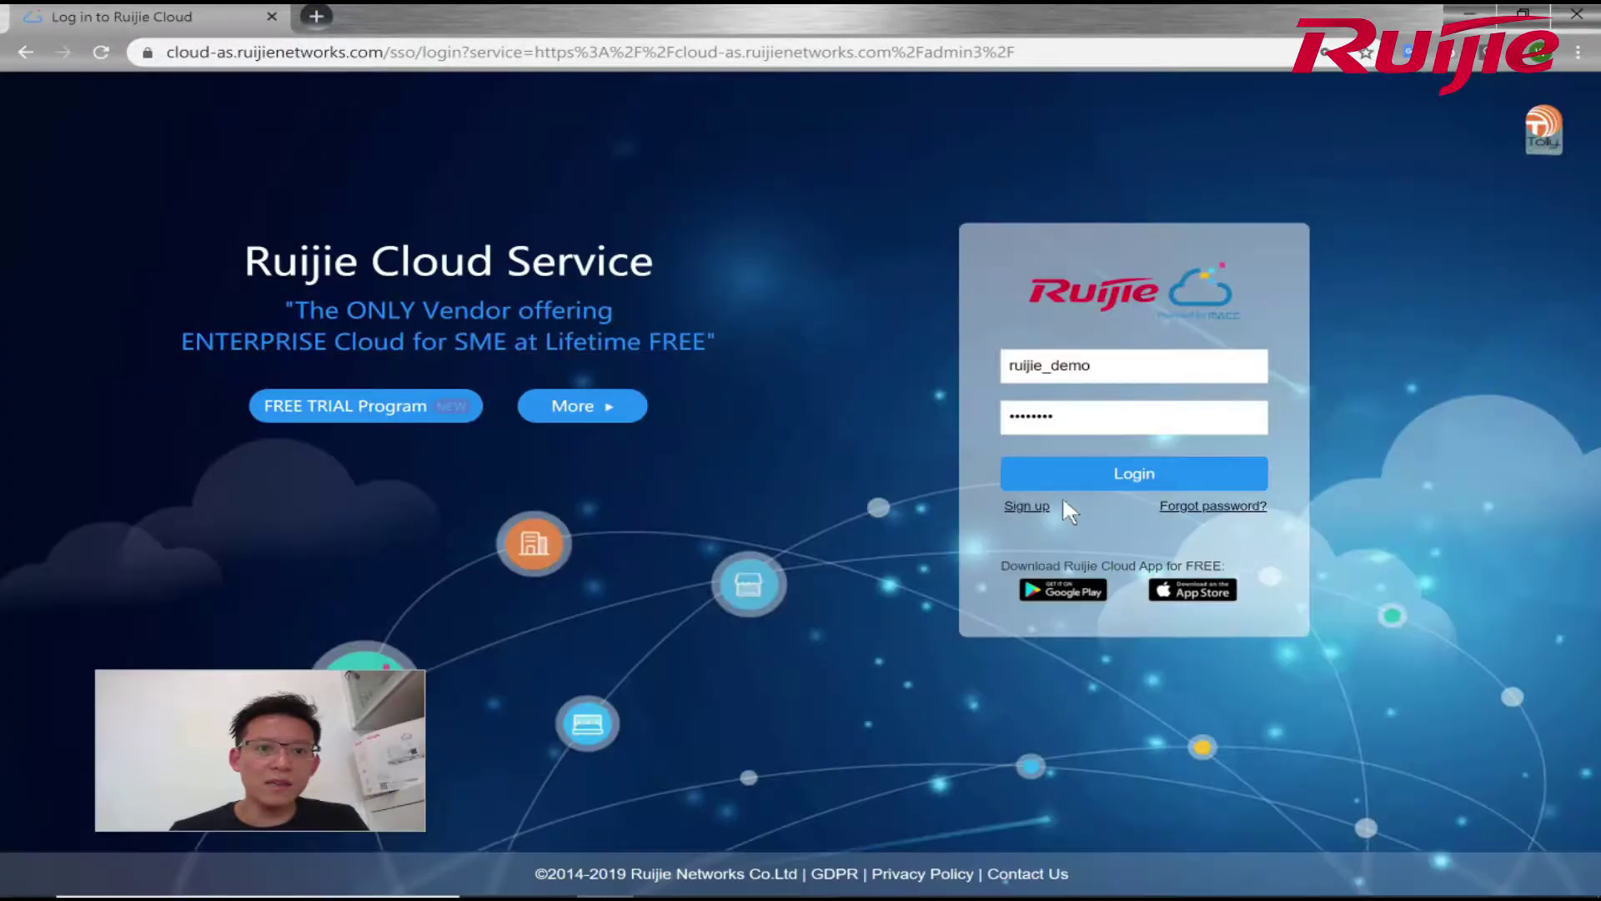
click(1103, 474)
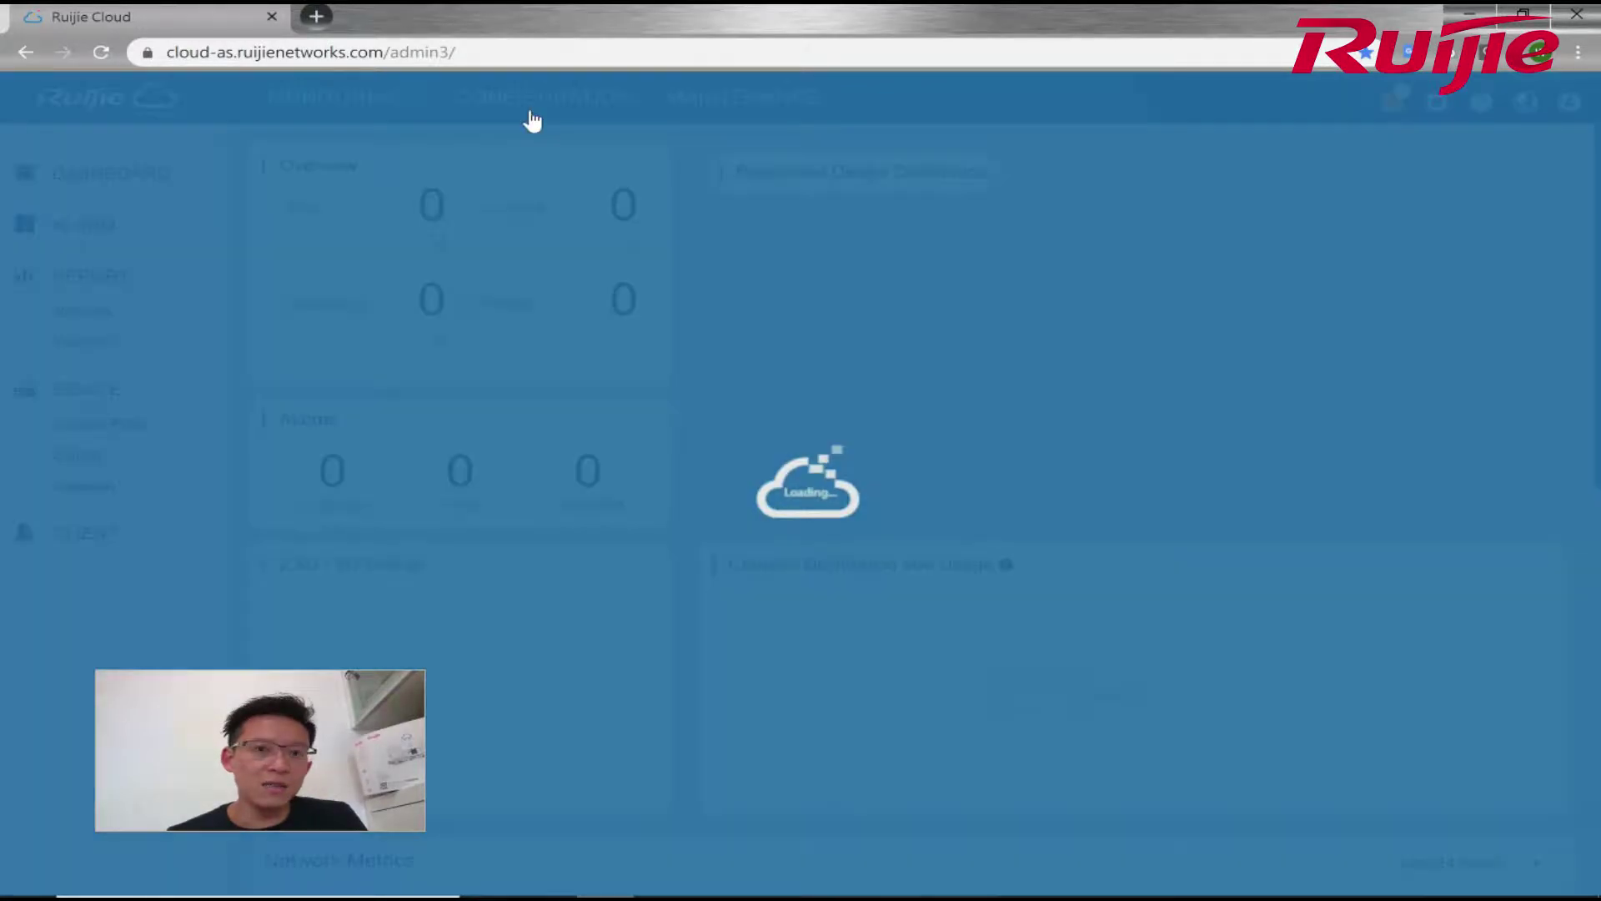
click(538, 119)
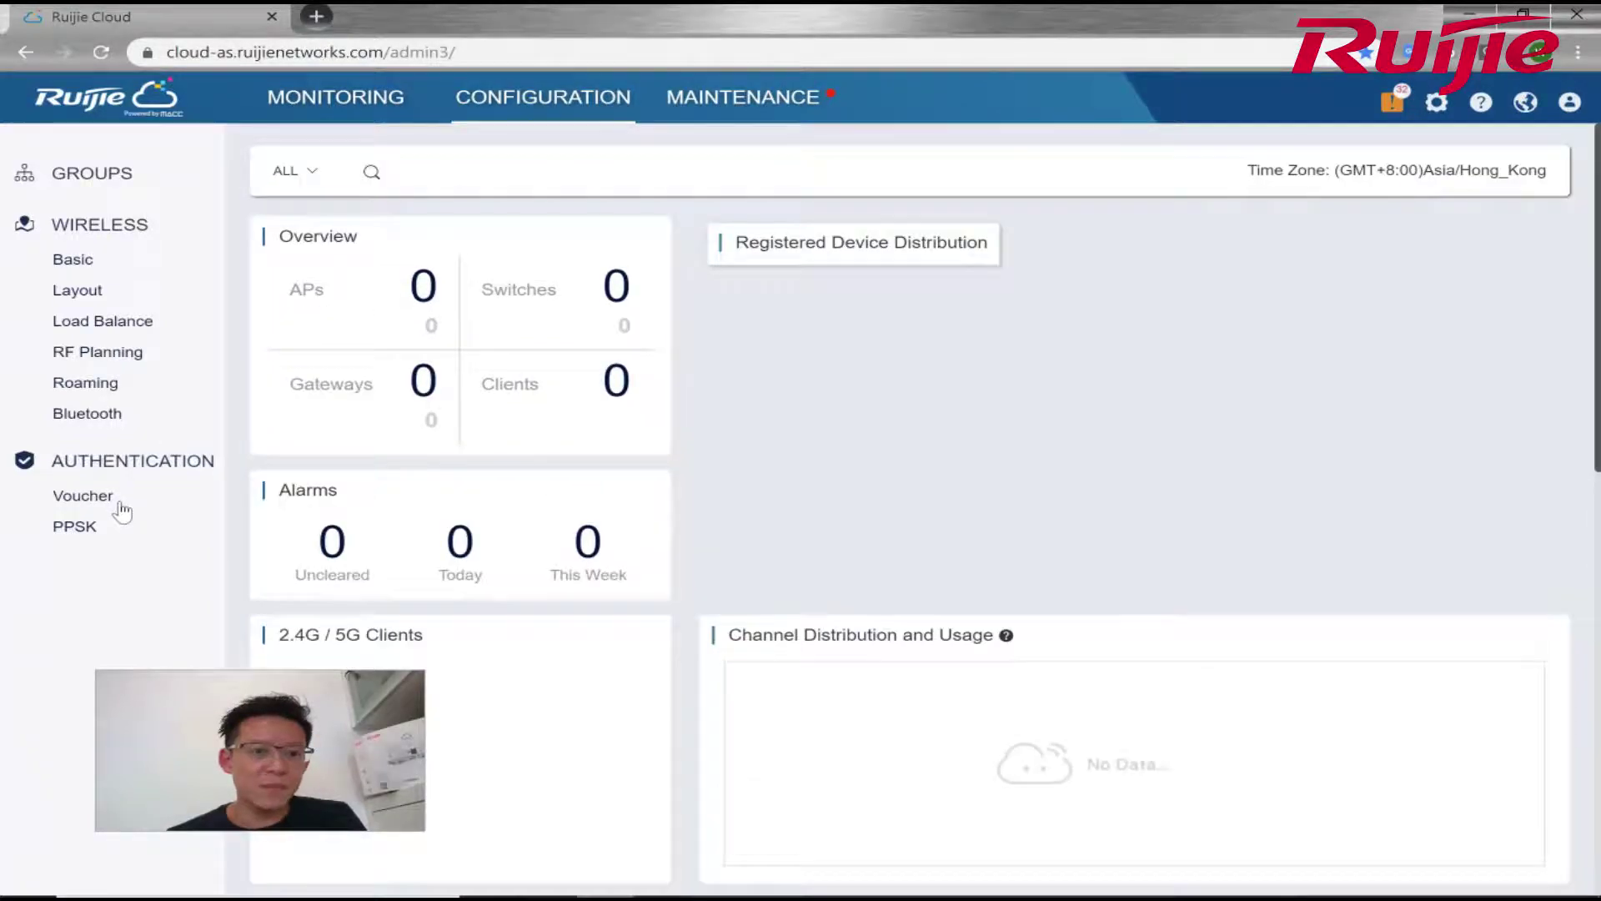
click(117, 510)
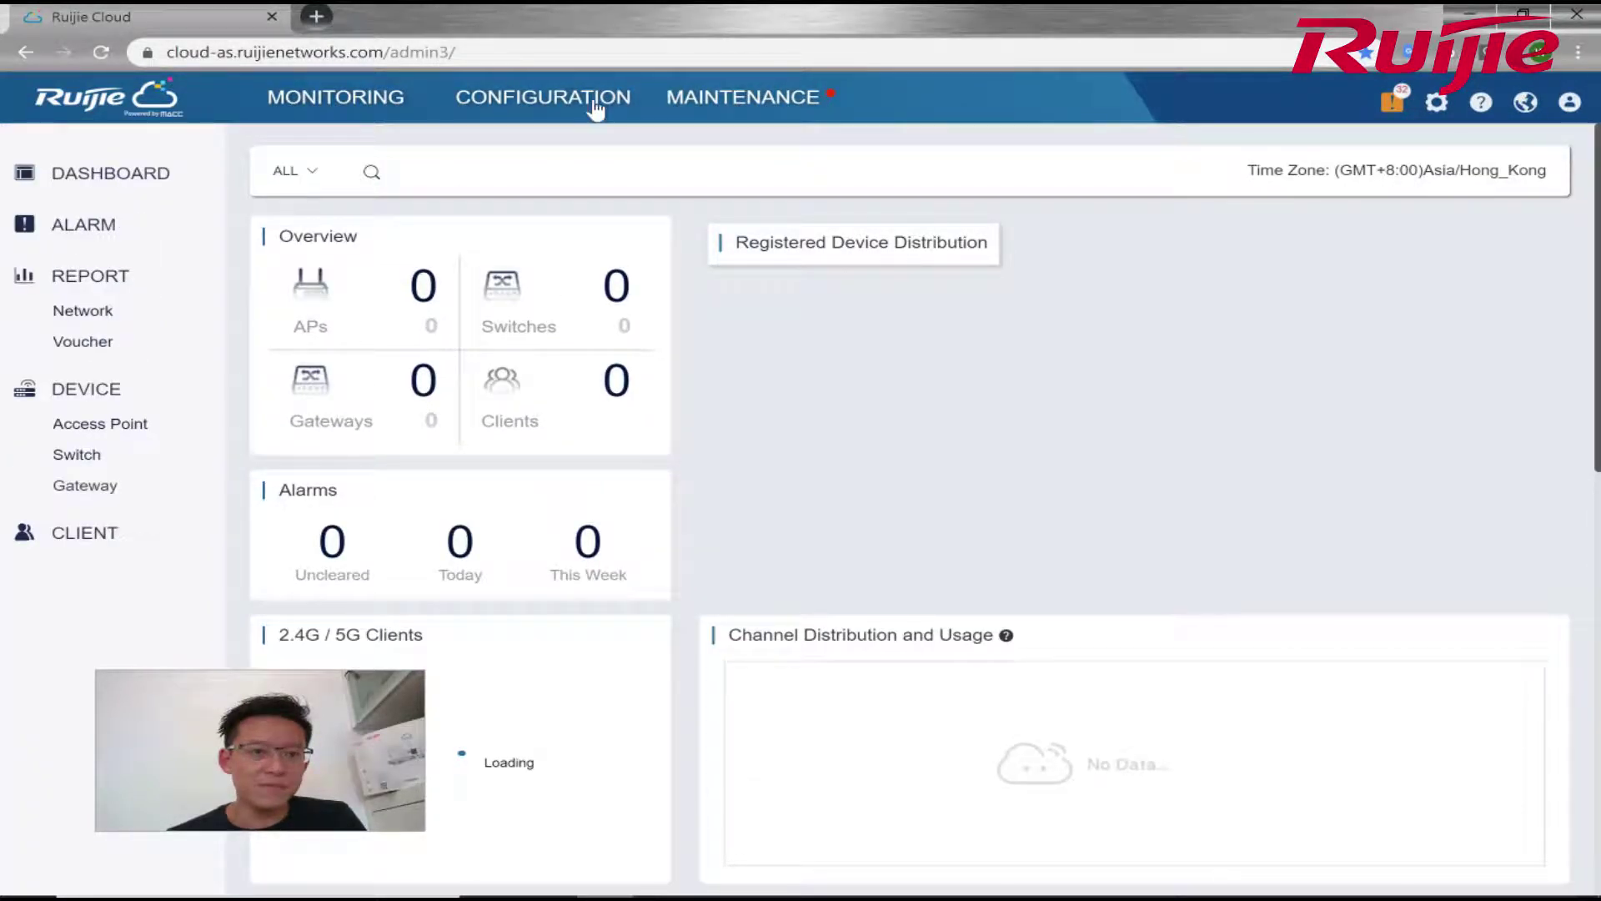
click(560, 115)
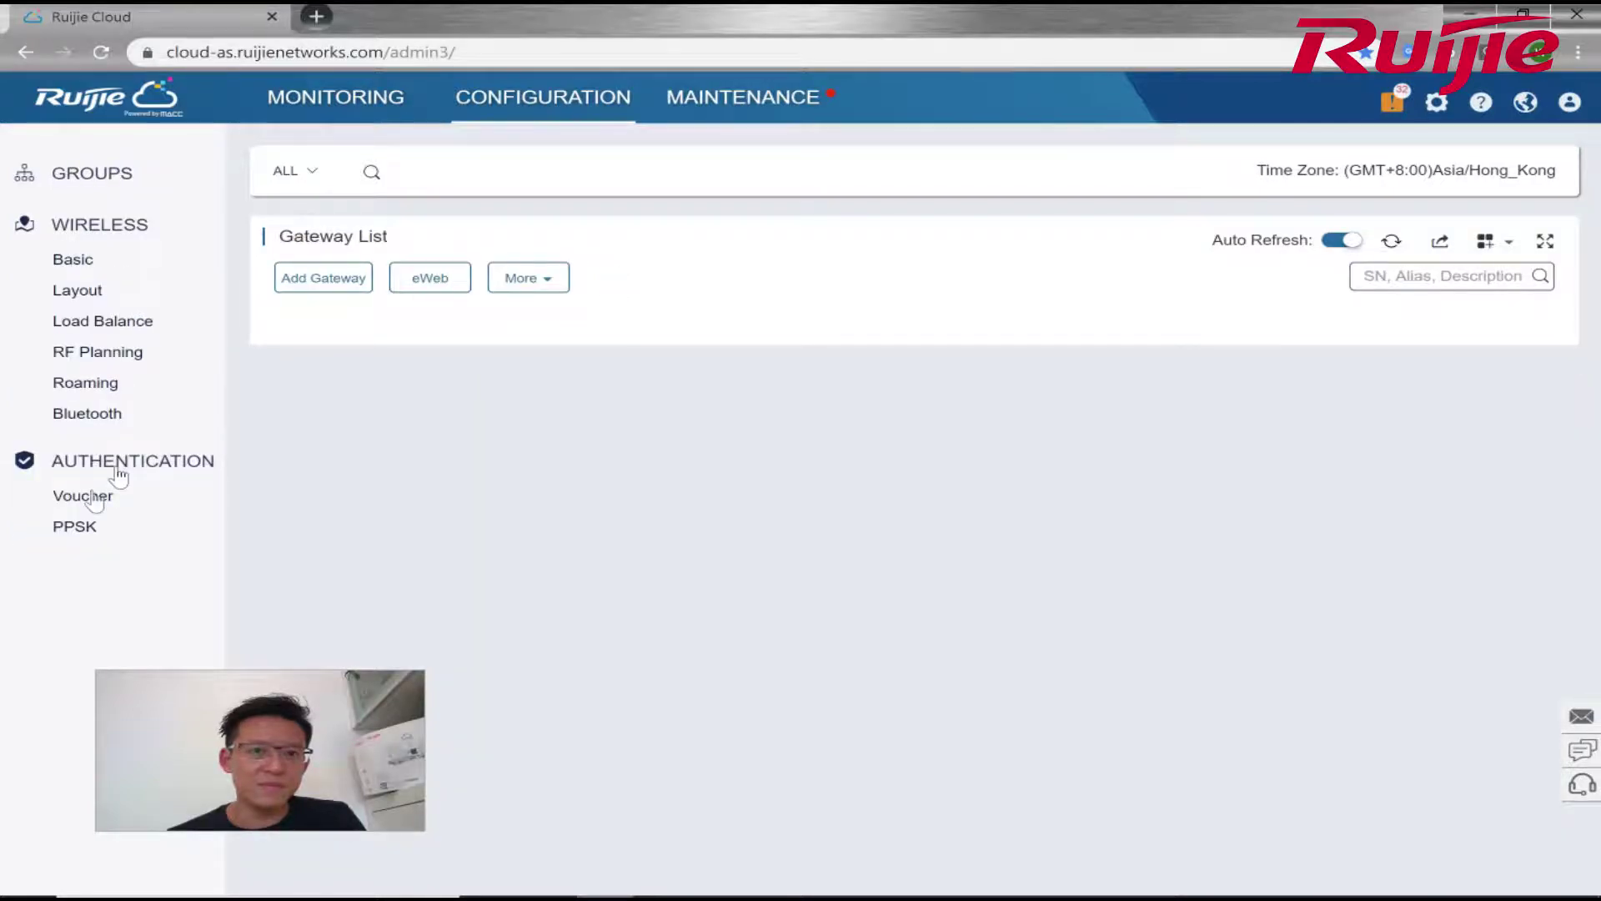
click(91, 503)
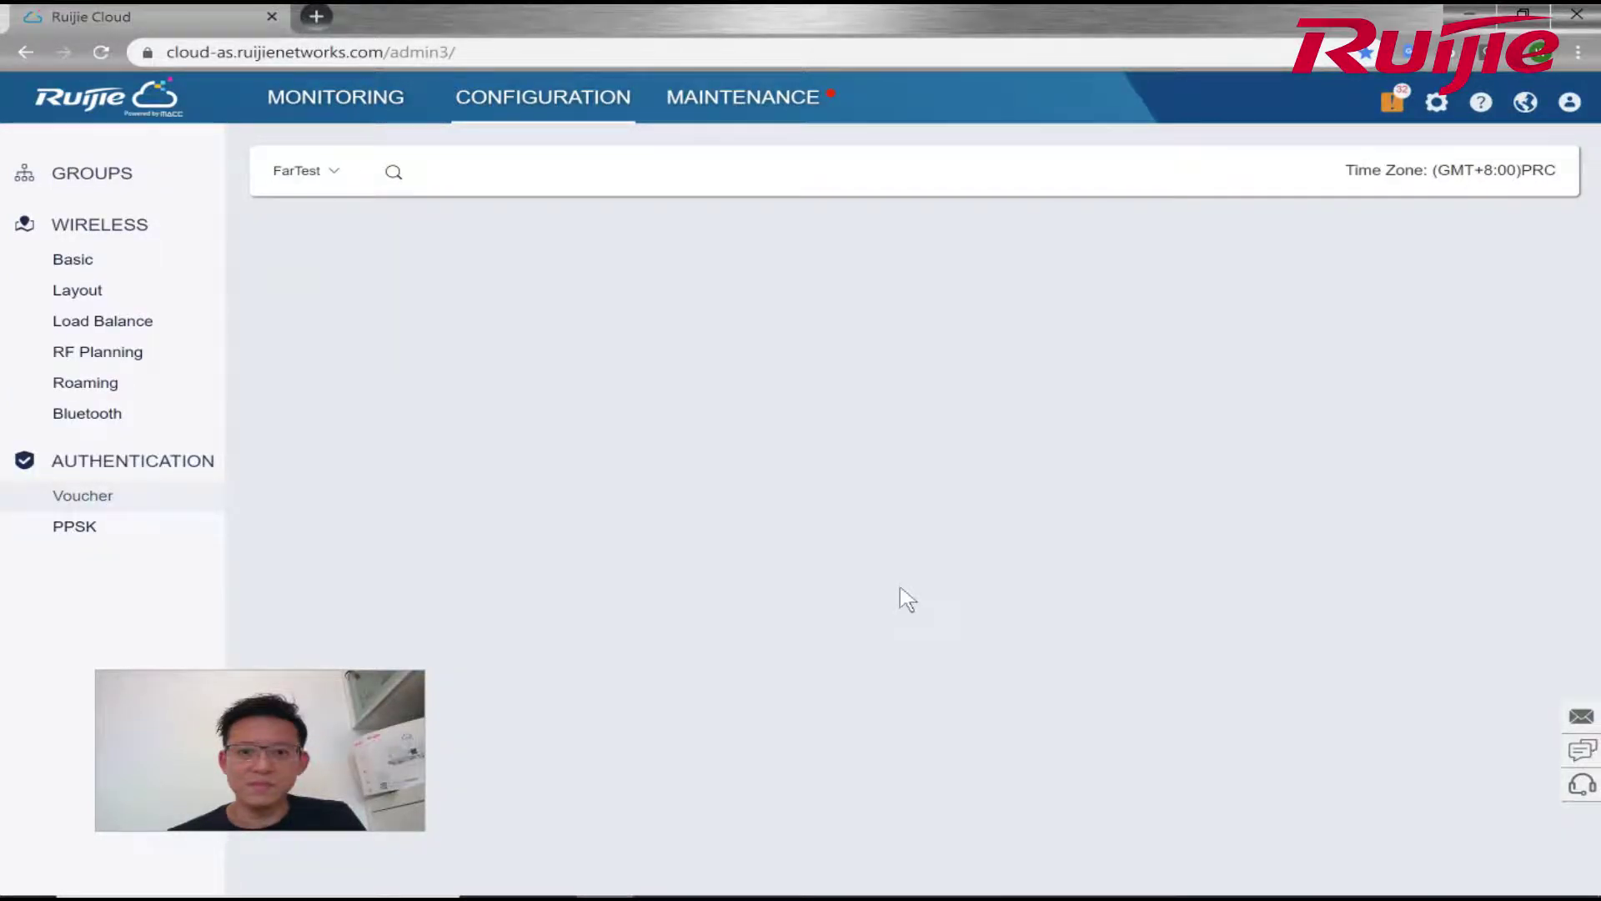
Step: Switch the voucher list to the Sales8 group and select the first unactivated voucher's code and row
click(329, 175)
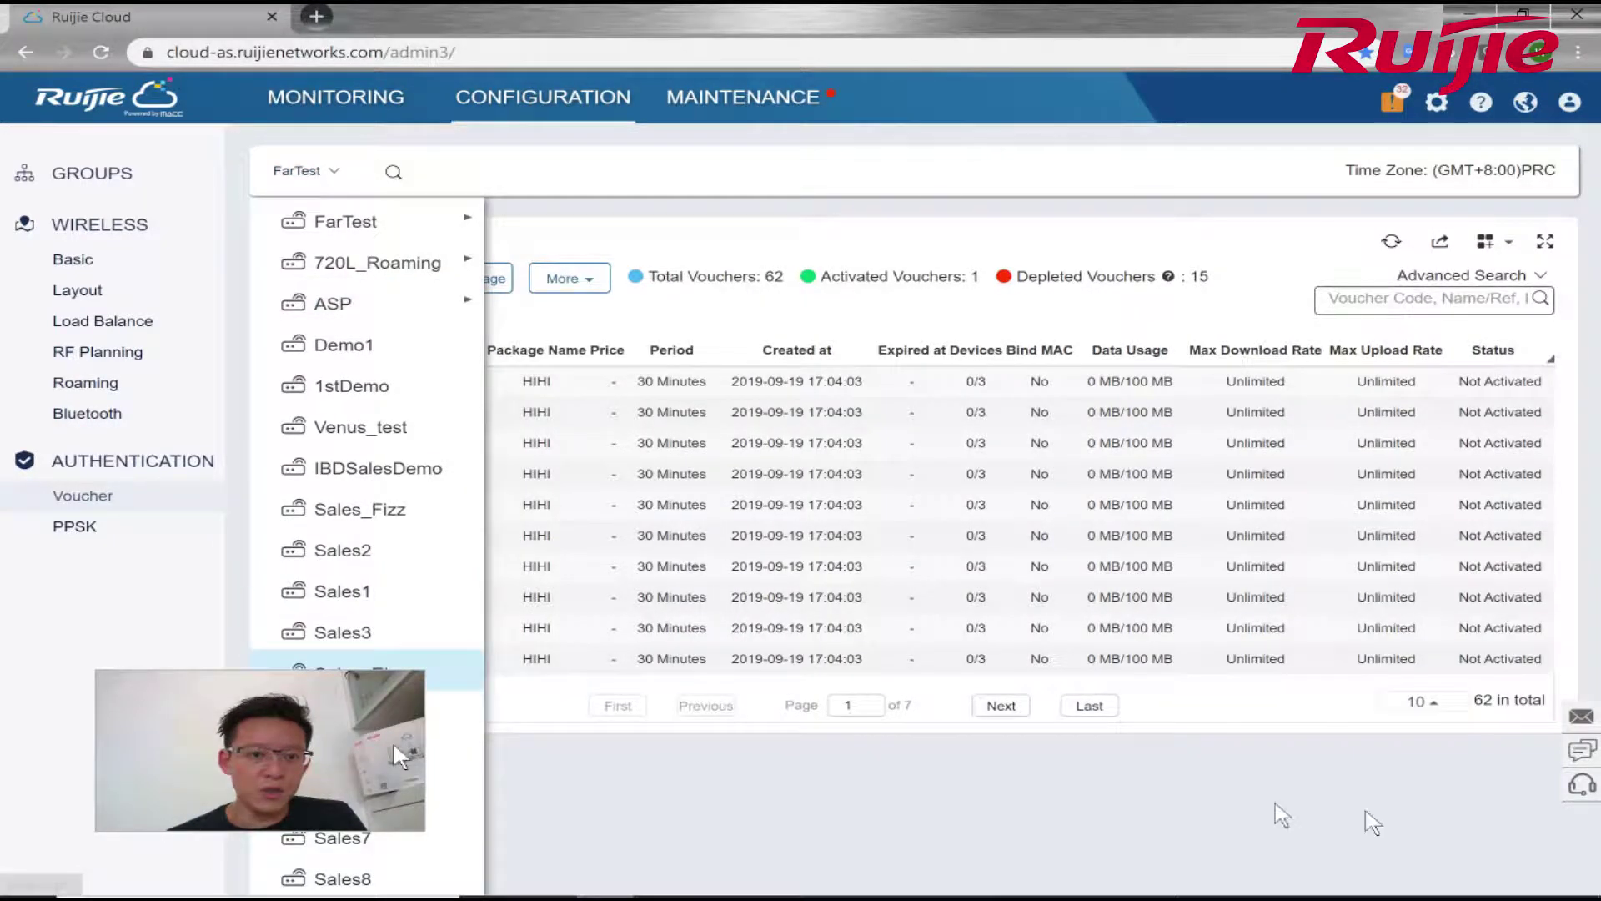
click(343, 880)
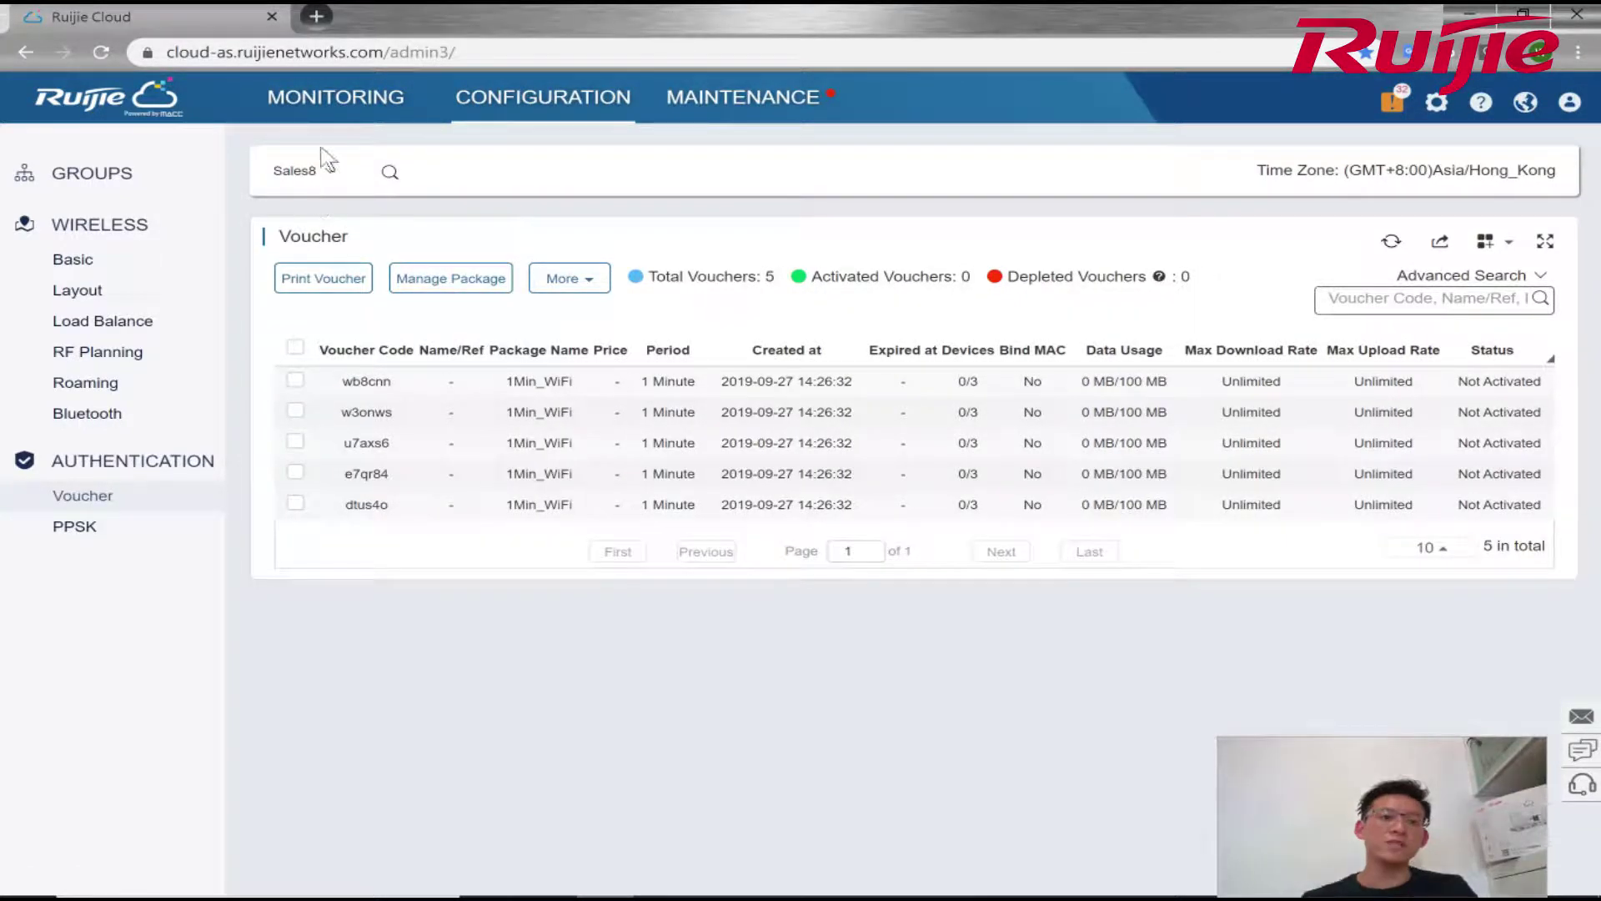
double_click(385, 381)
click(295, 381)
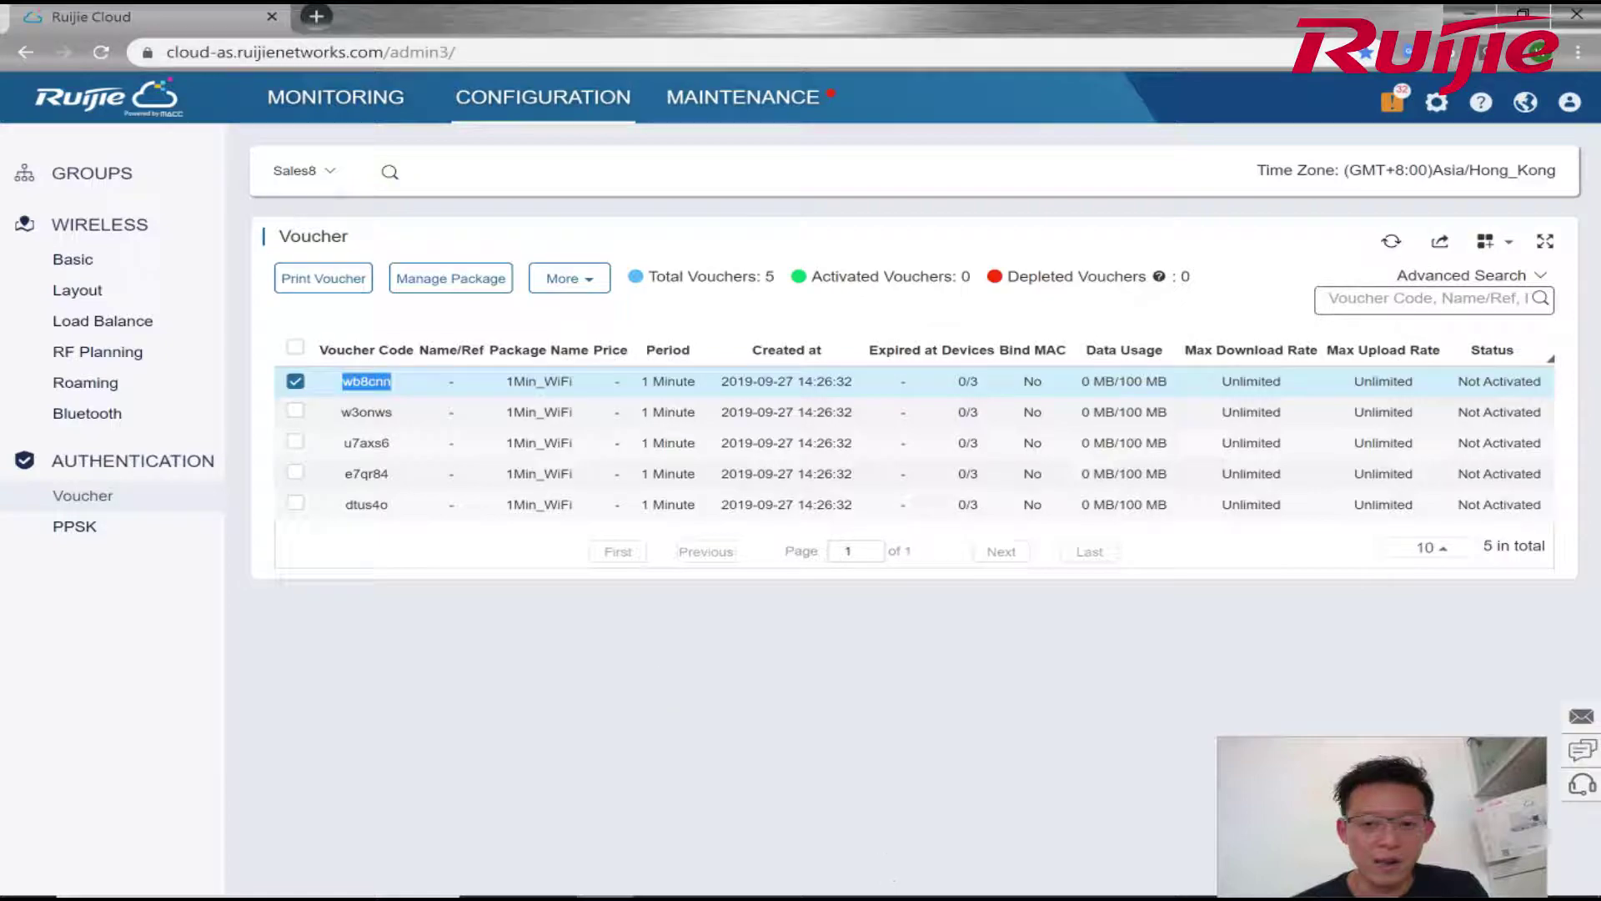
click(887, 868)
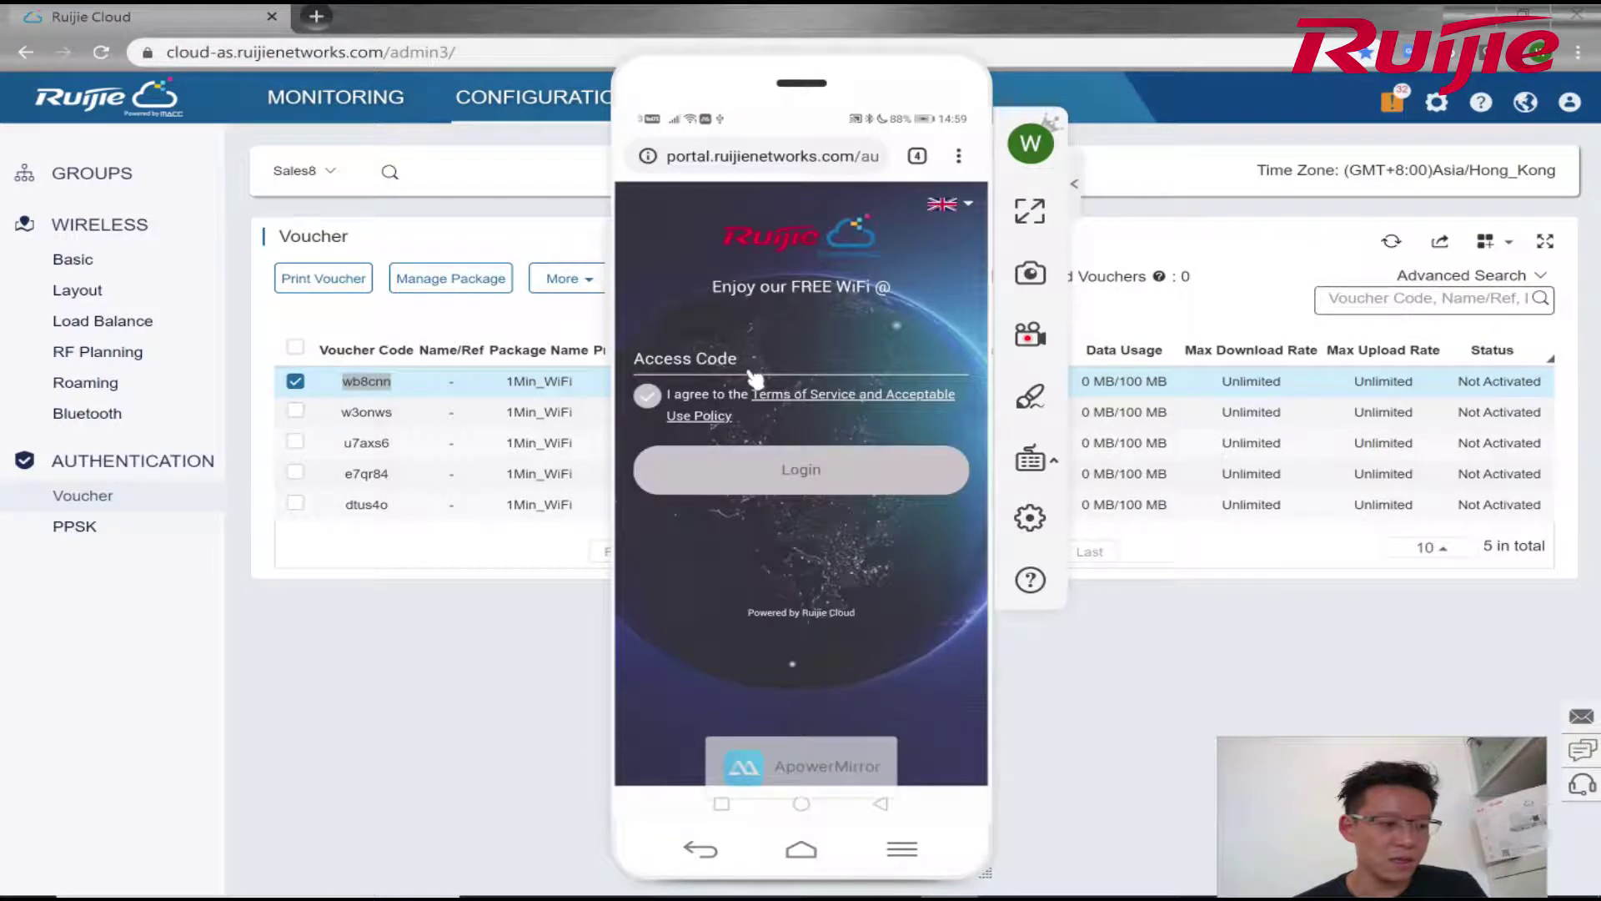
Step: On the phone, enter the first voucher's code with the ApowerMirror Keyboard, accept the terms, and log in
click(745, 369)
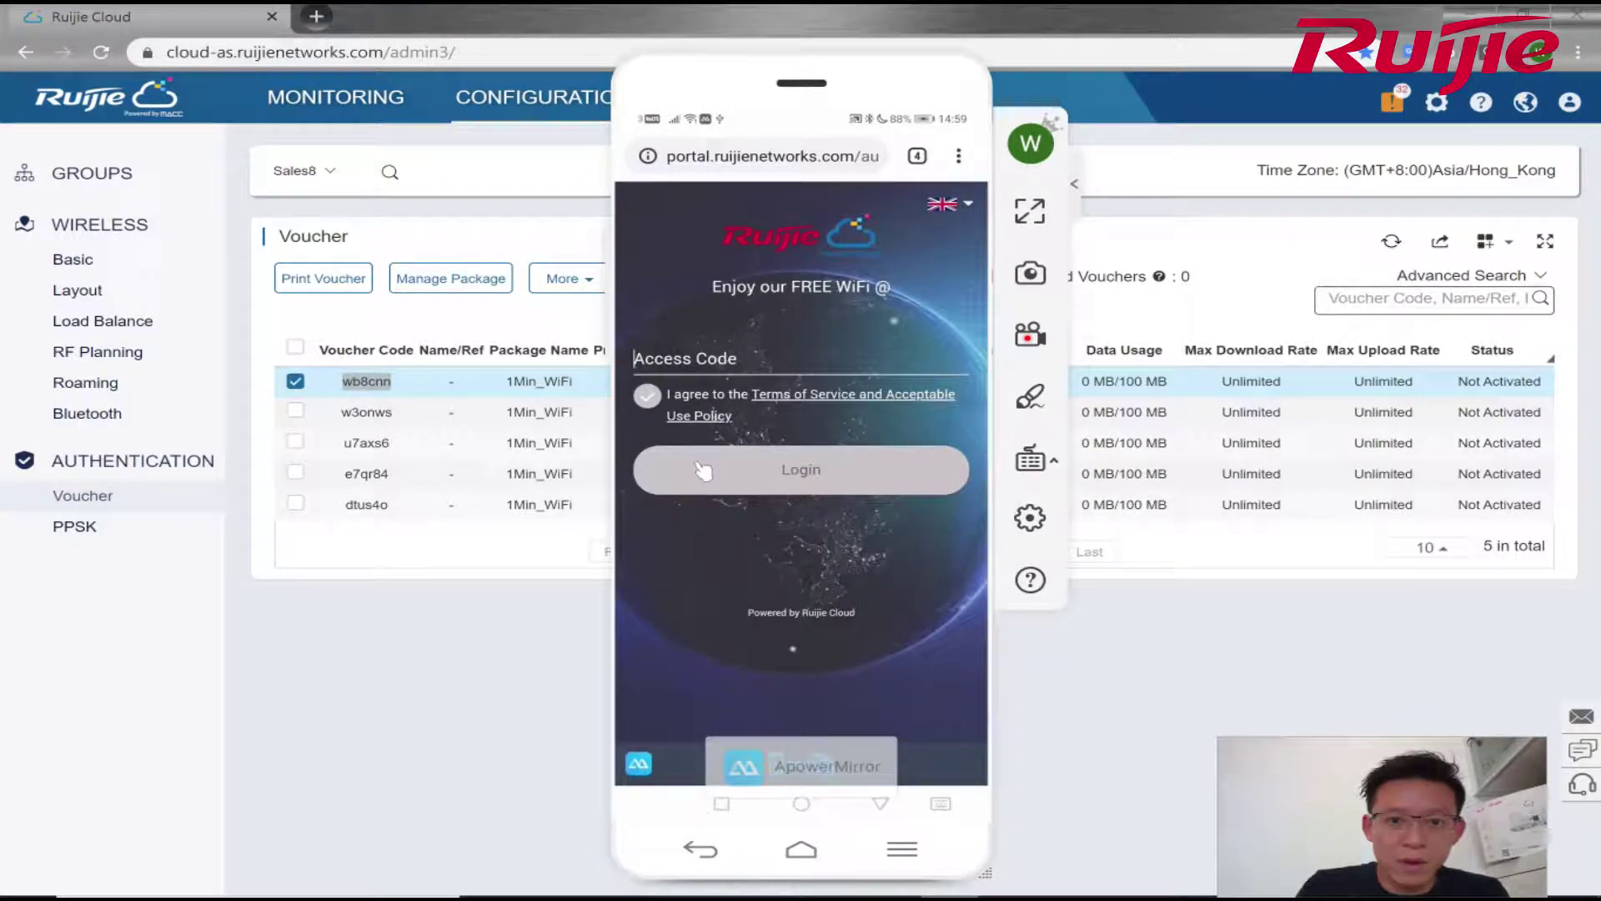
click(758, 777)
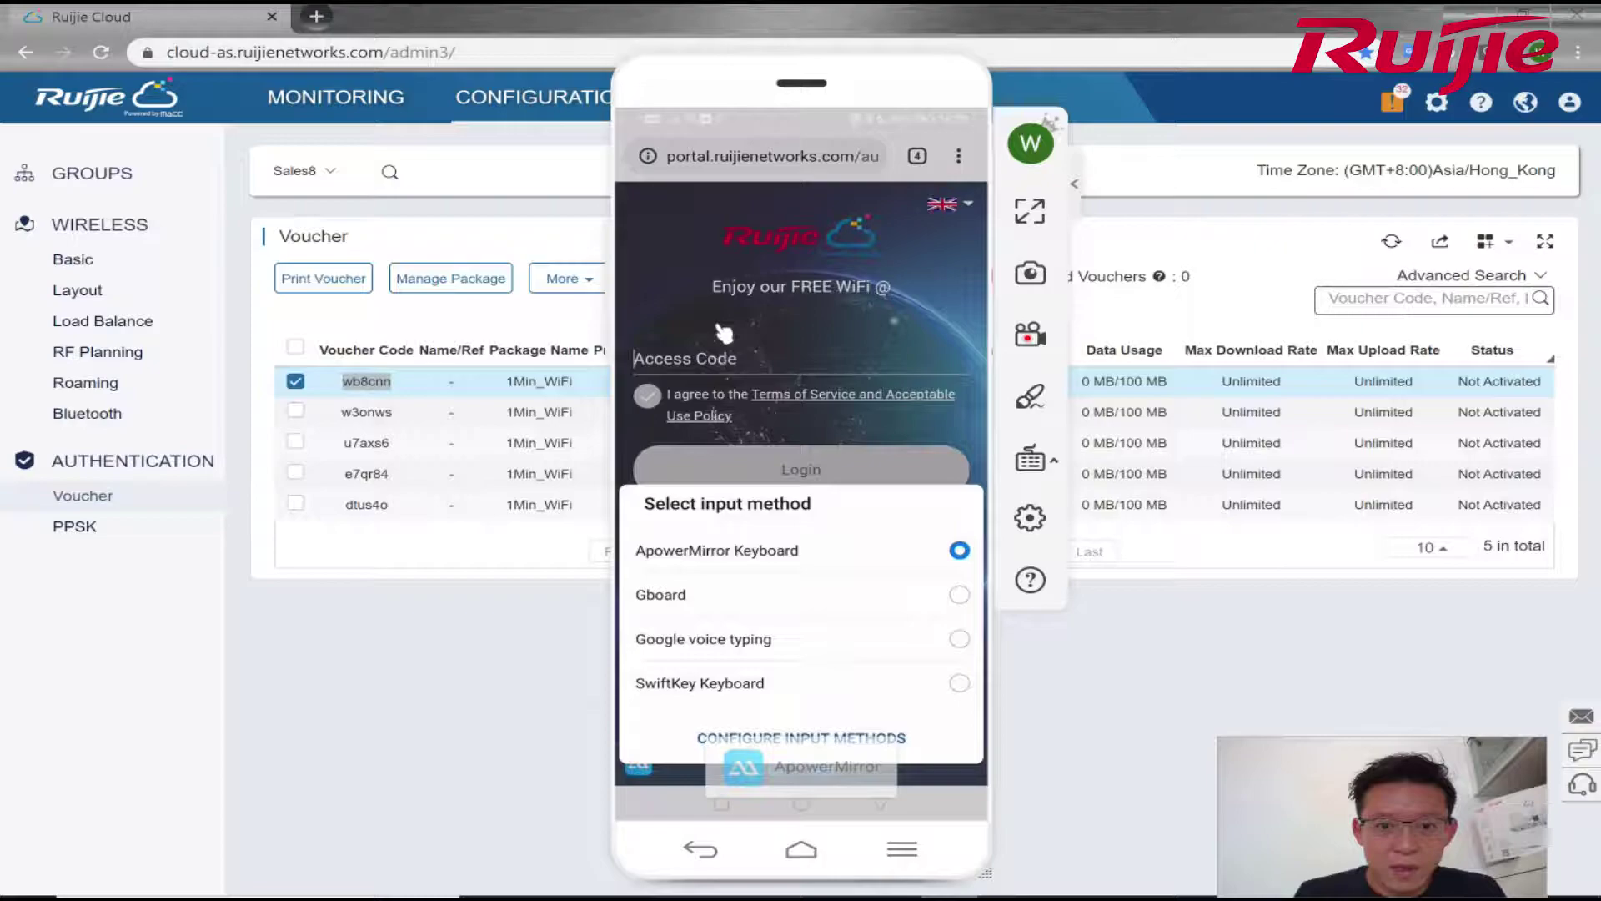
click(730, 357)
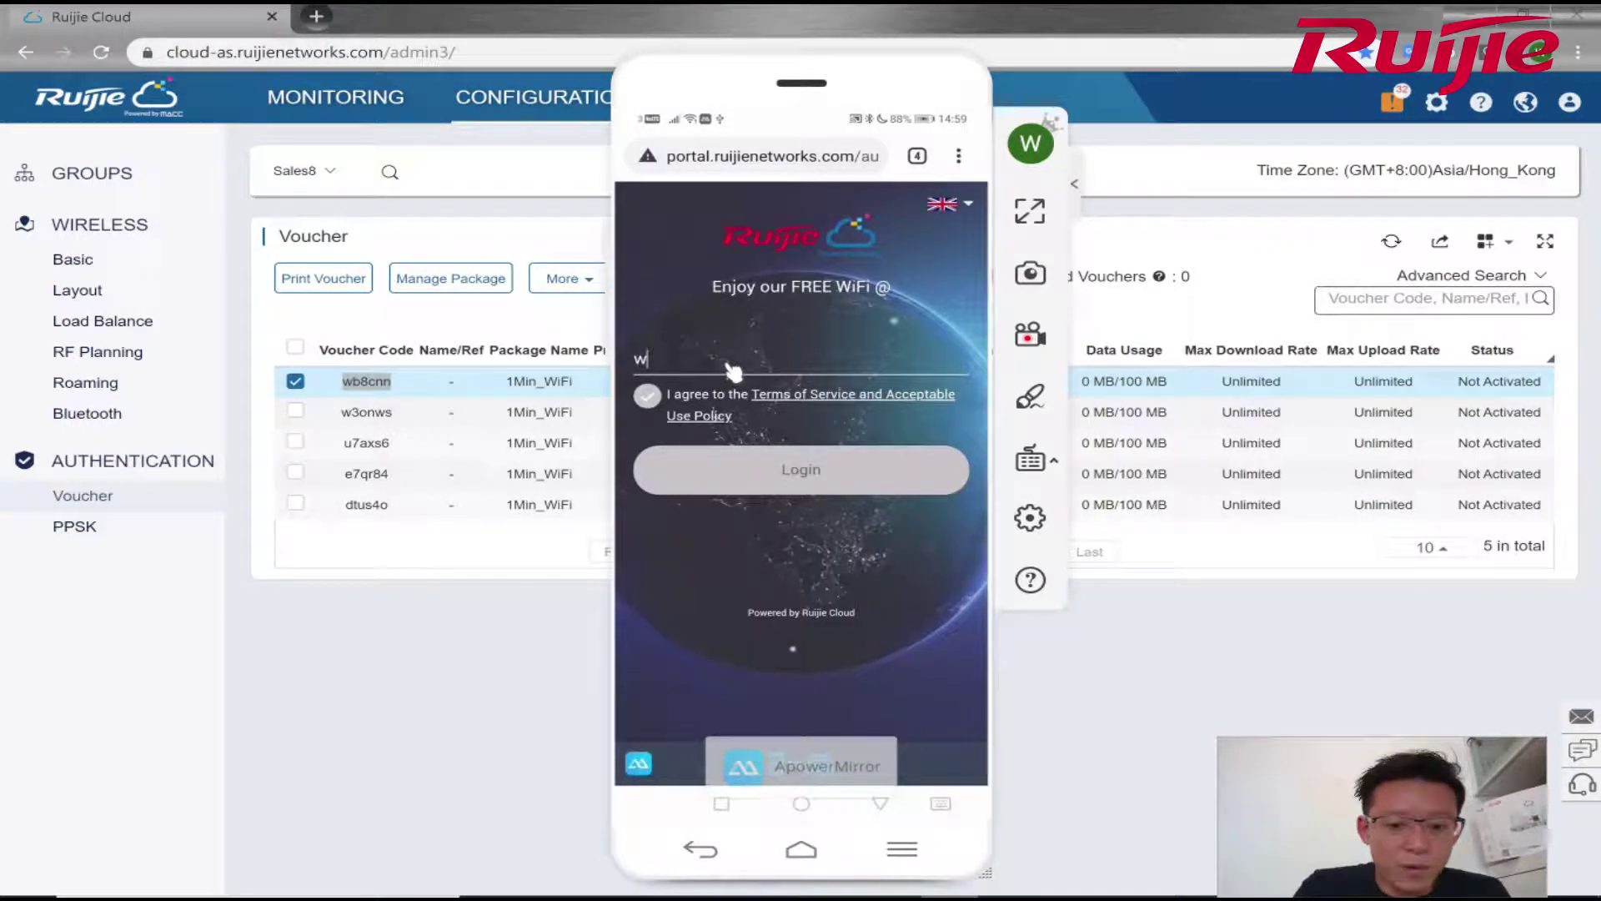
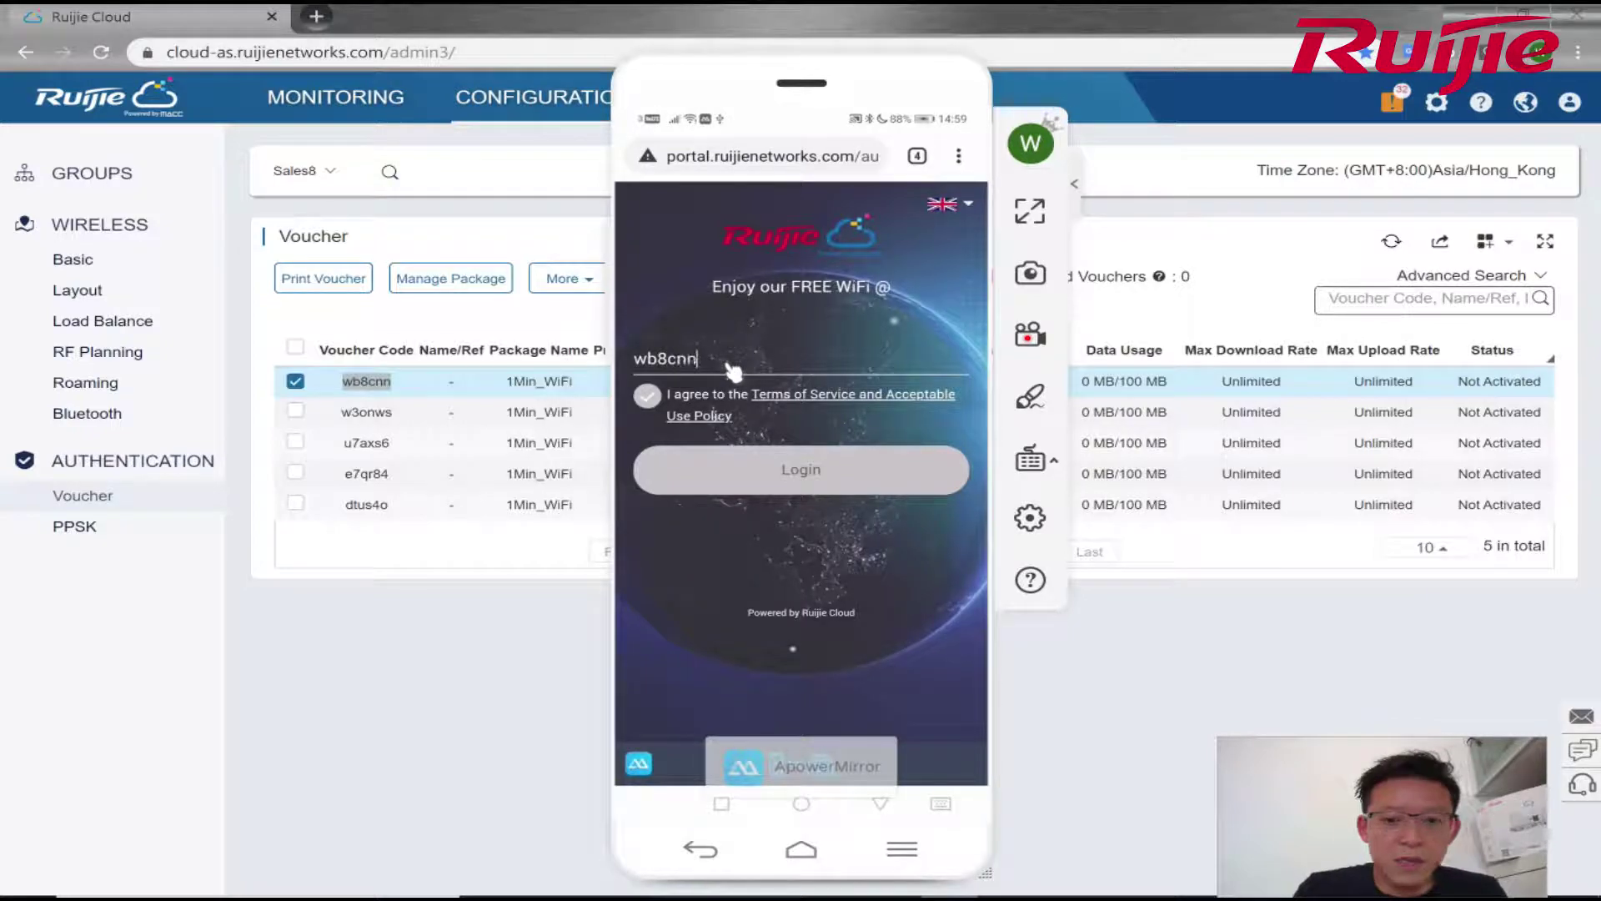
click(665, 402)
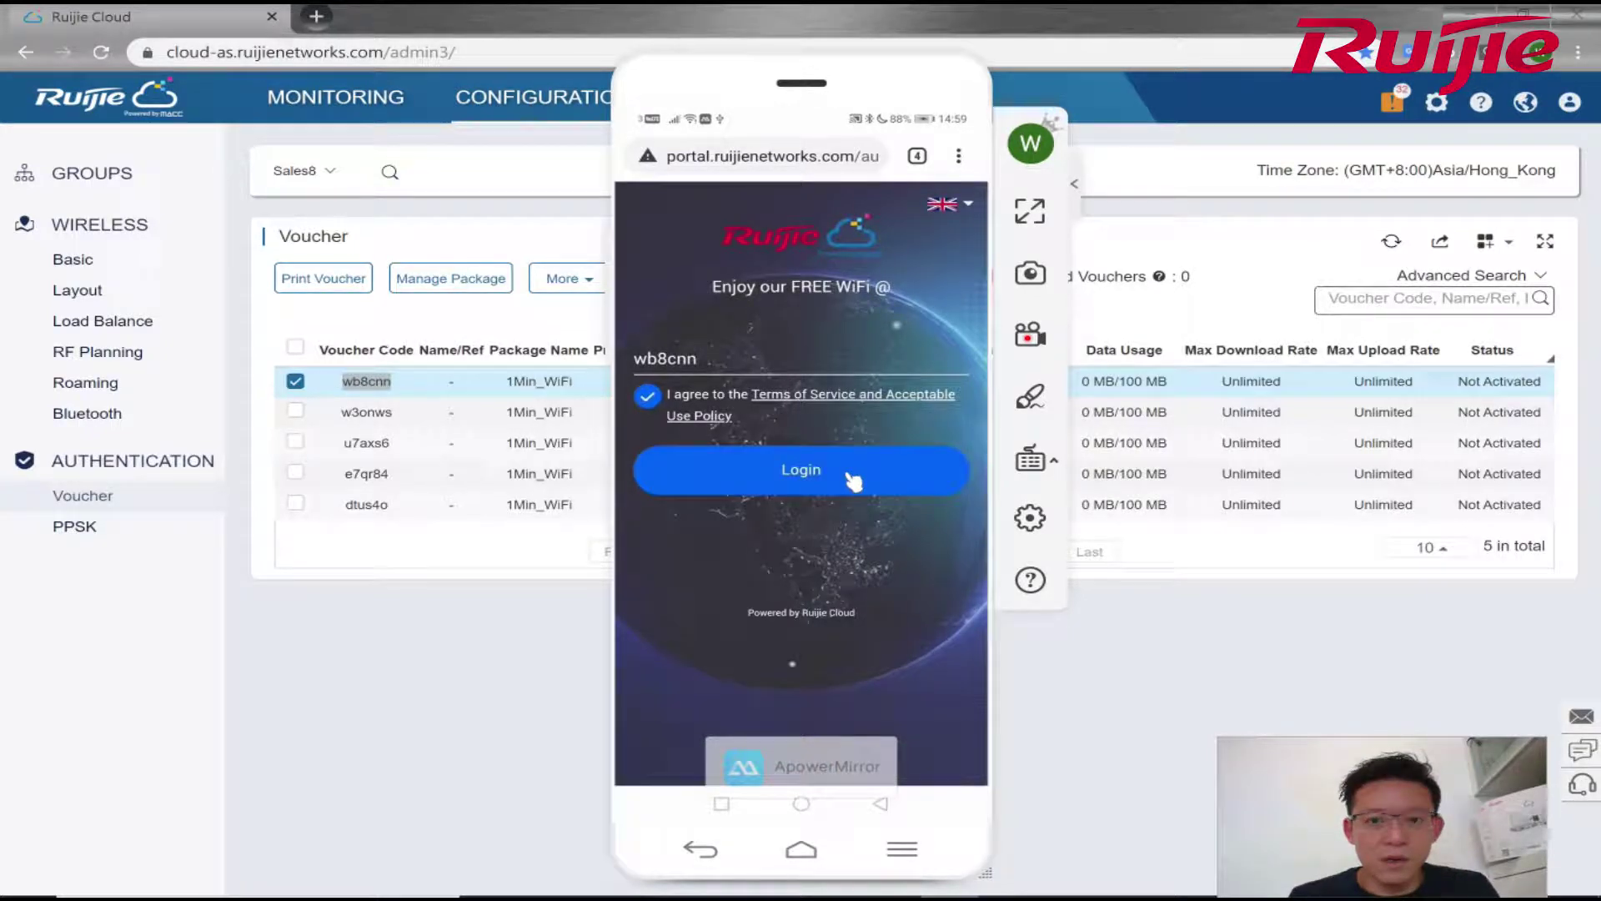
click(851, 477)
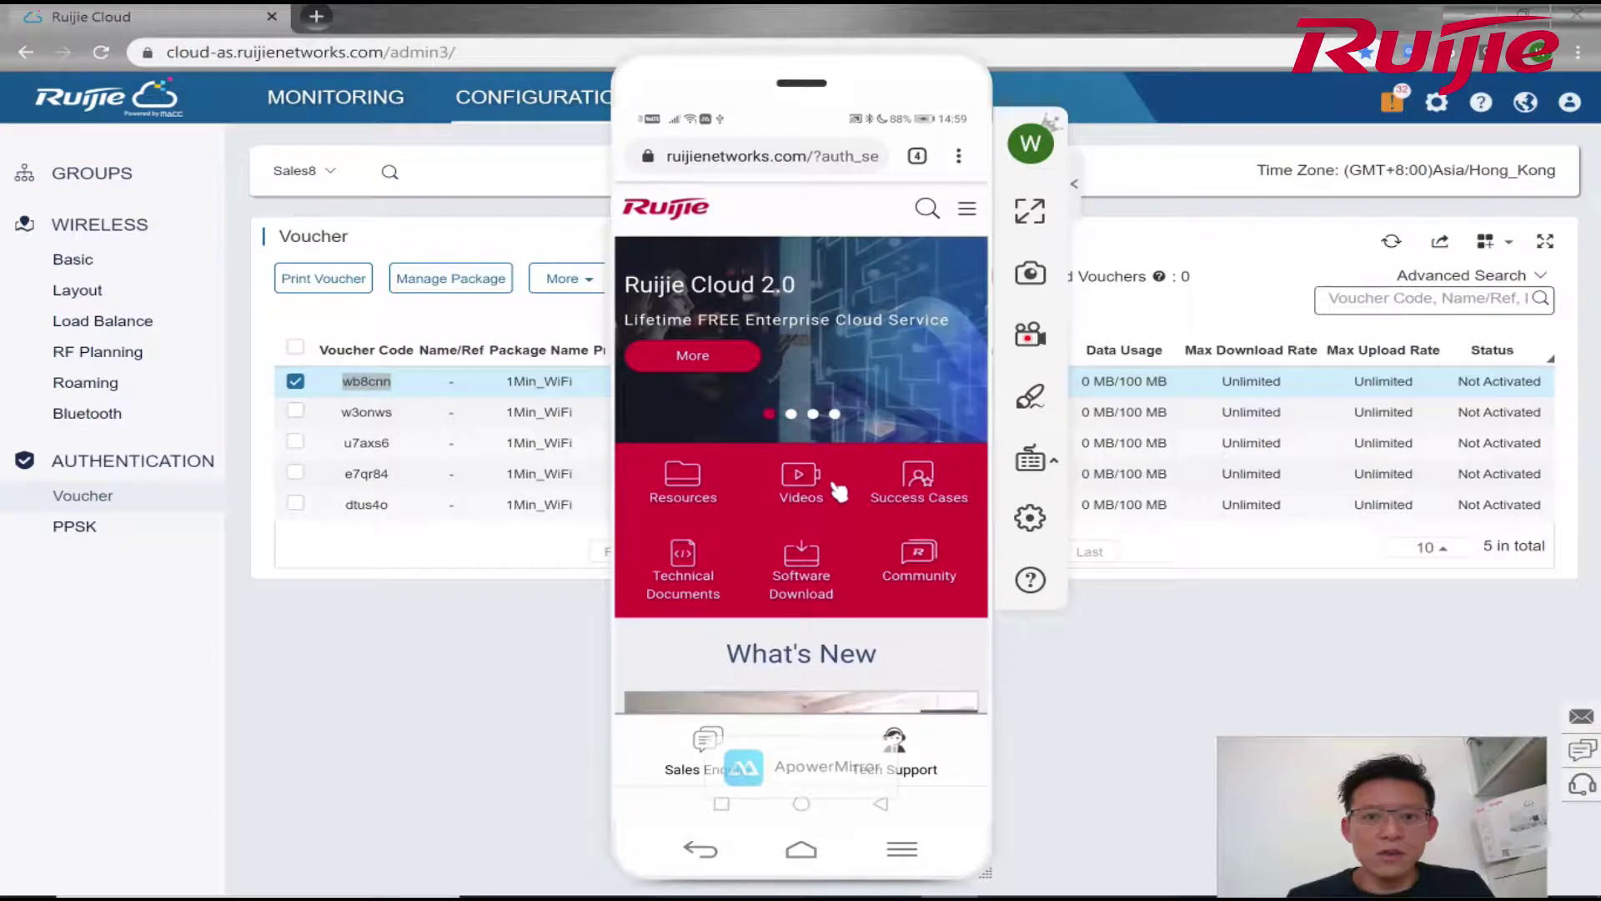
mouse_move(826, 90)
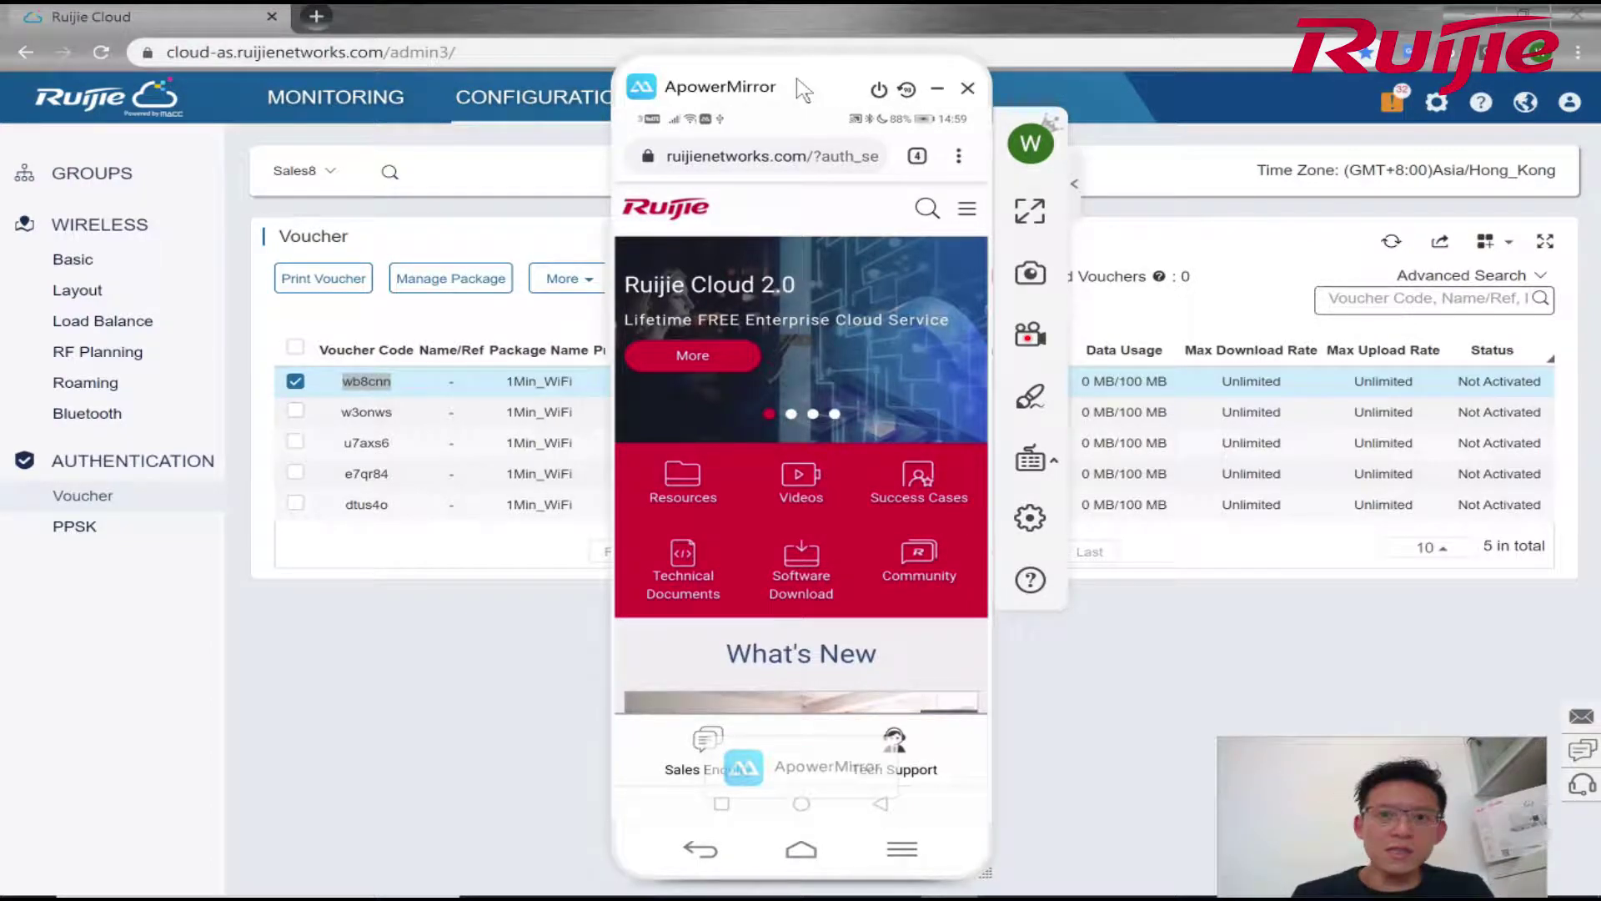
drag(803, 88, 995, 74)
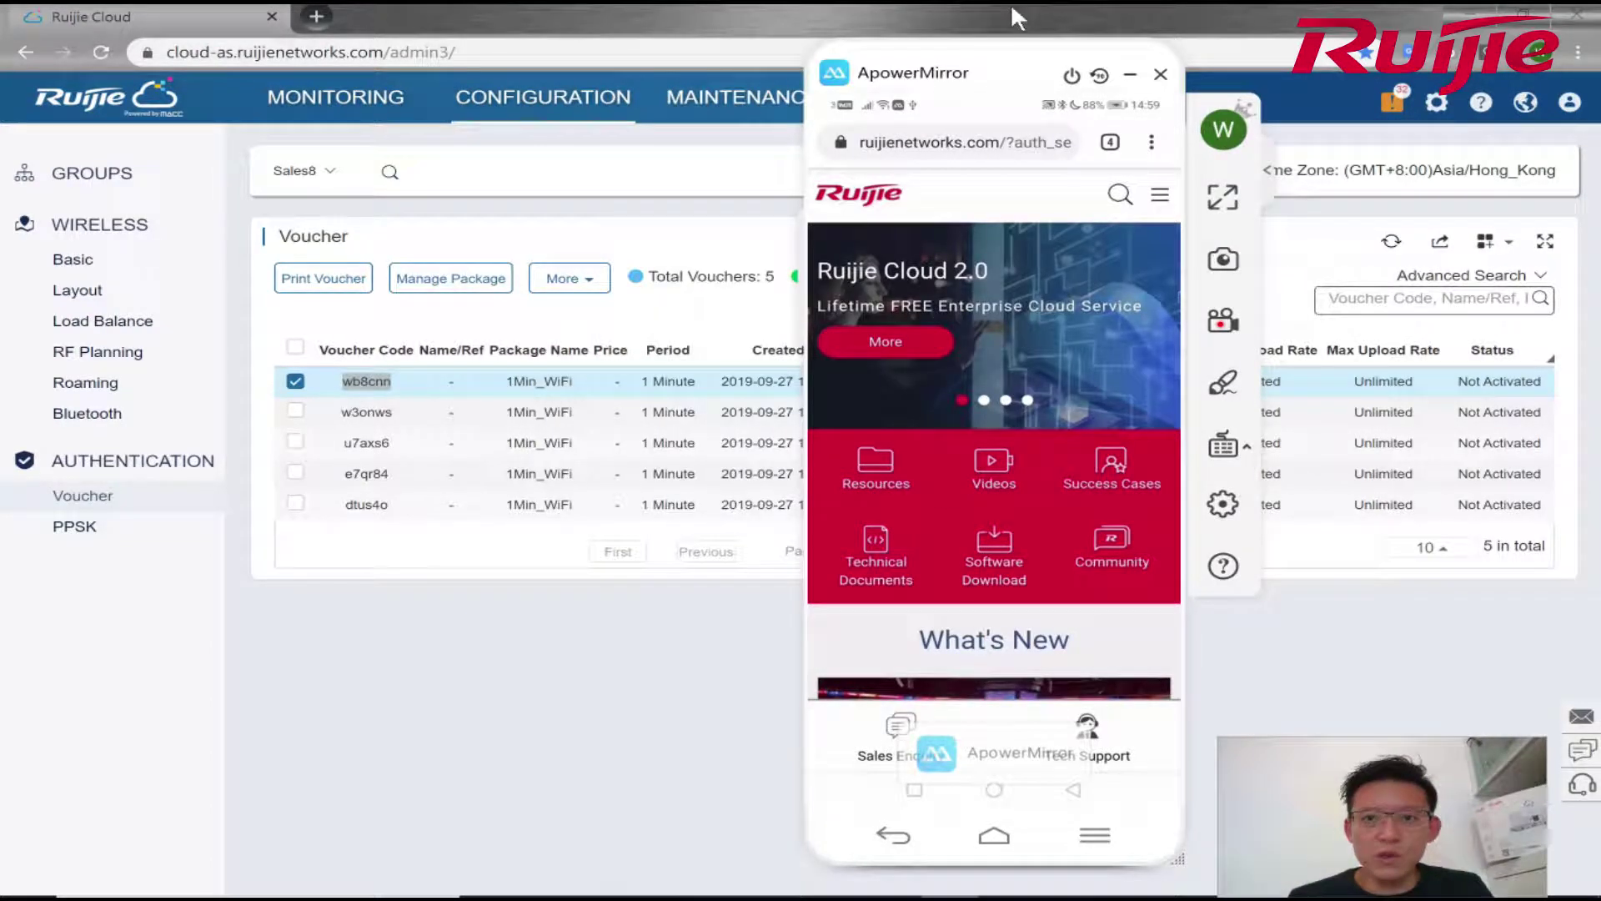
click(1010, 2)
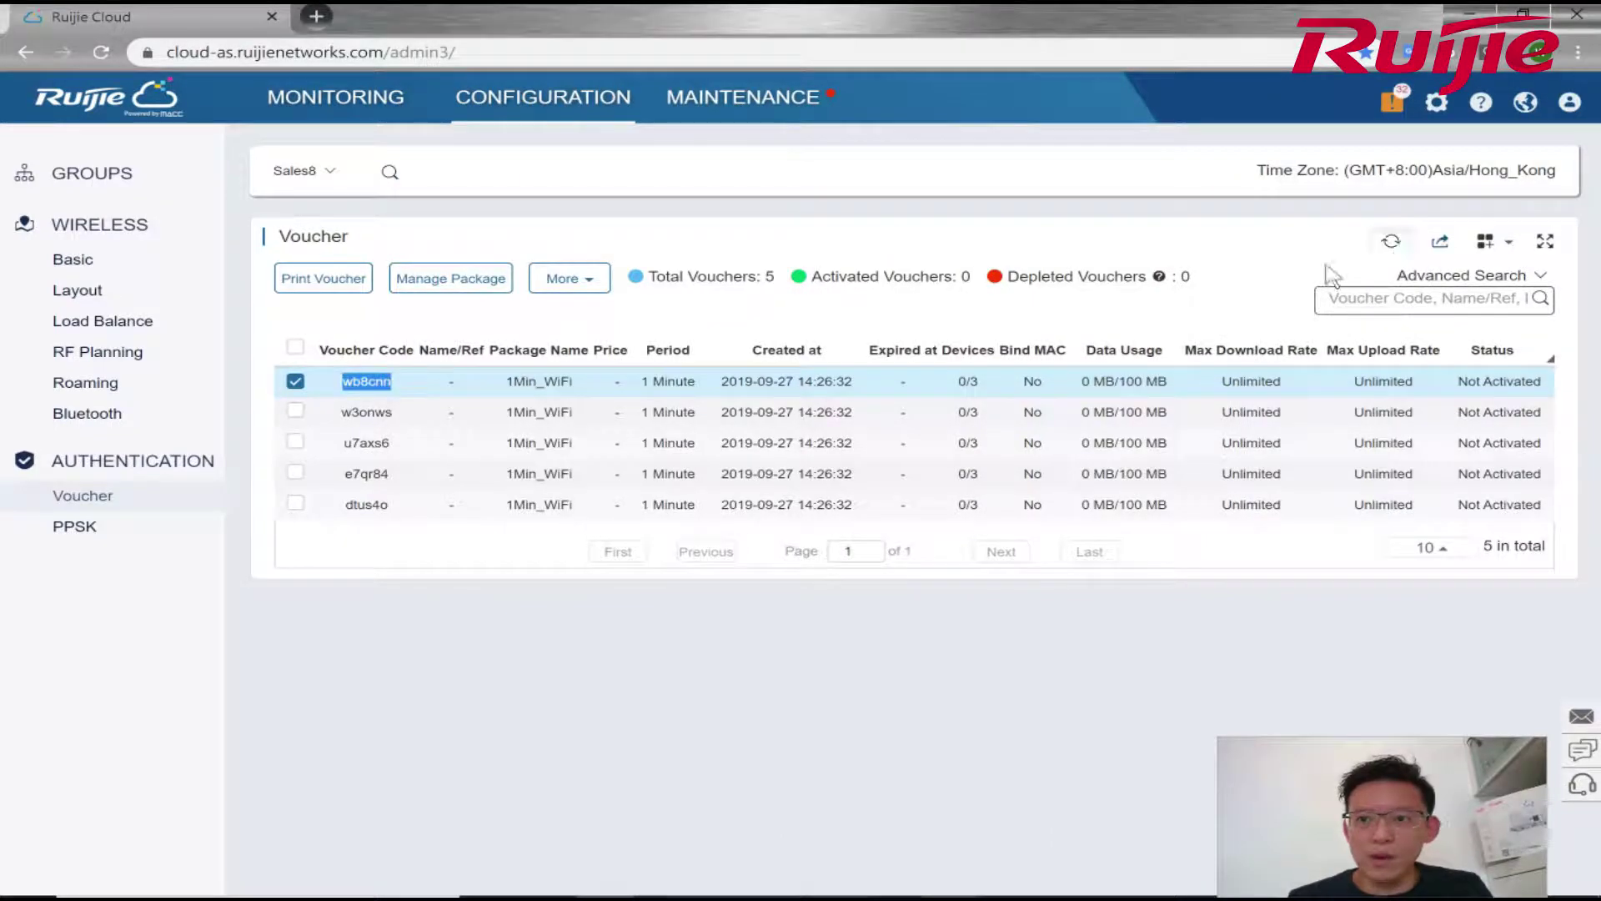
double_click(388, 381)
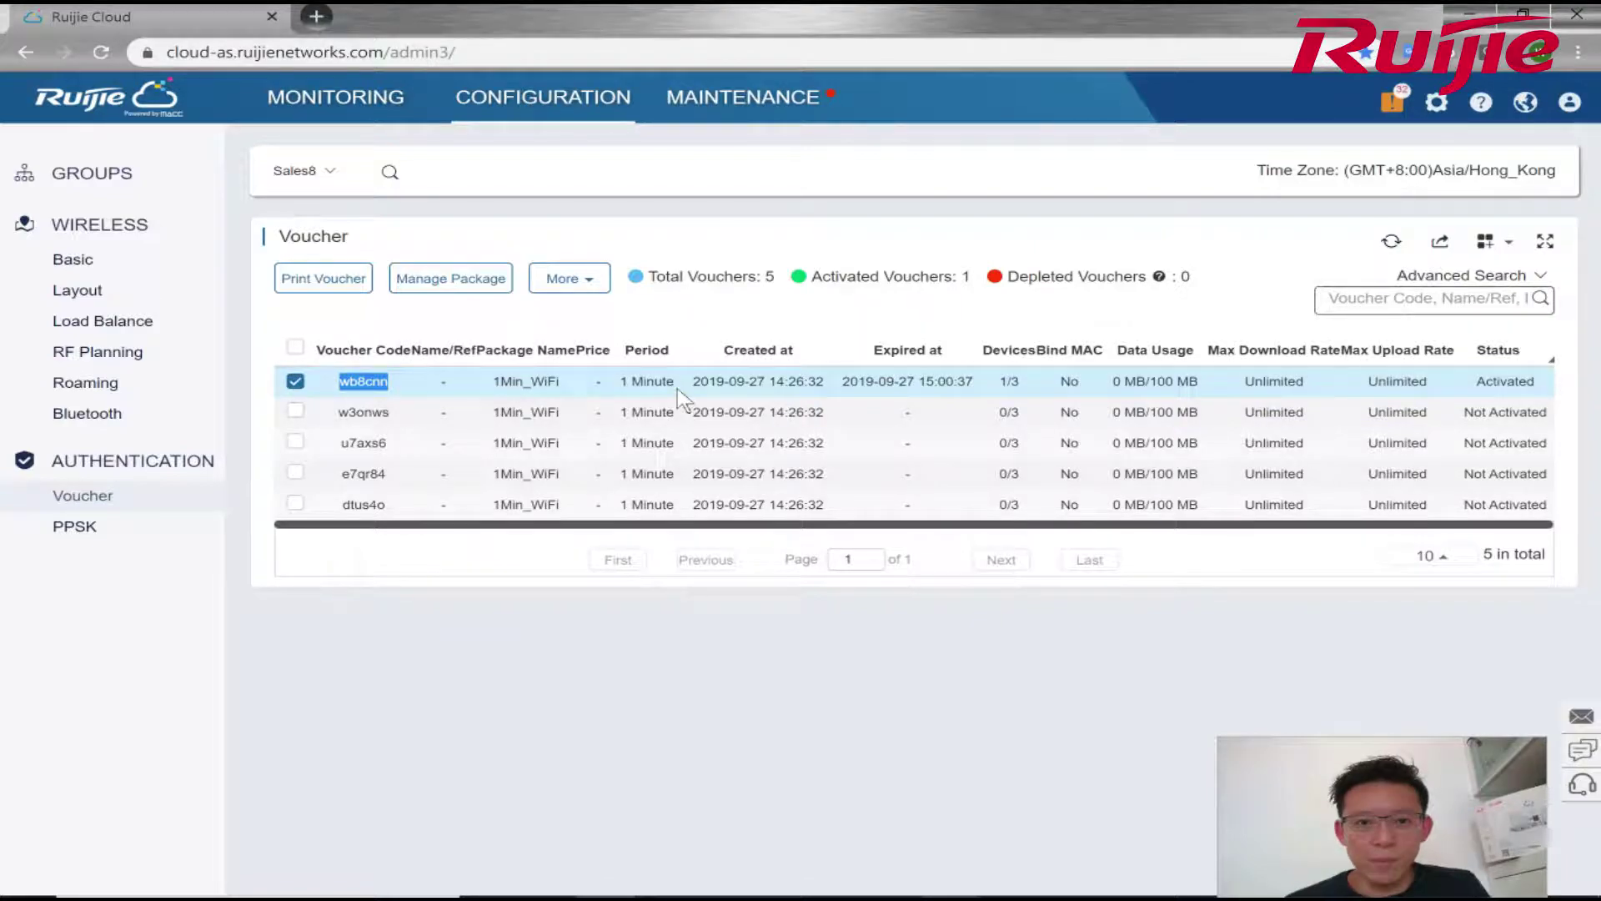
drag(677, 385, 621, 413)
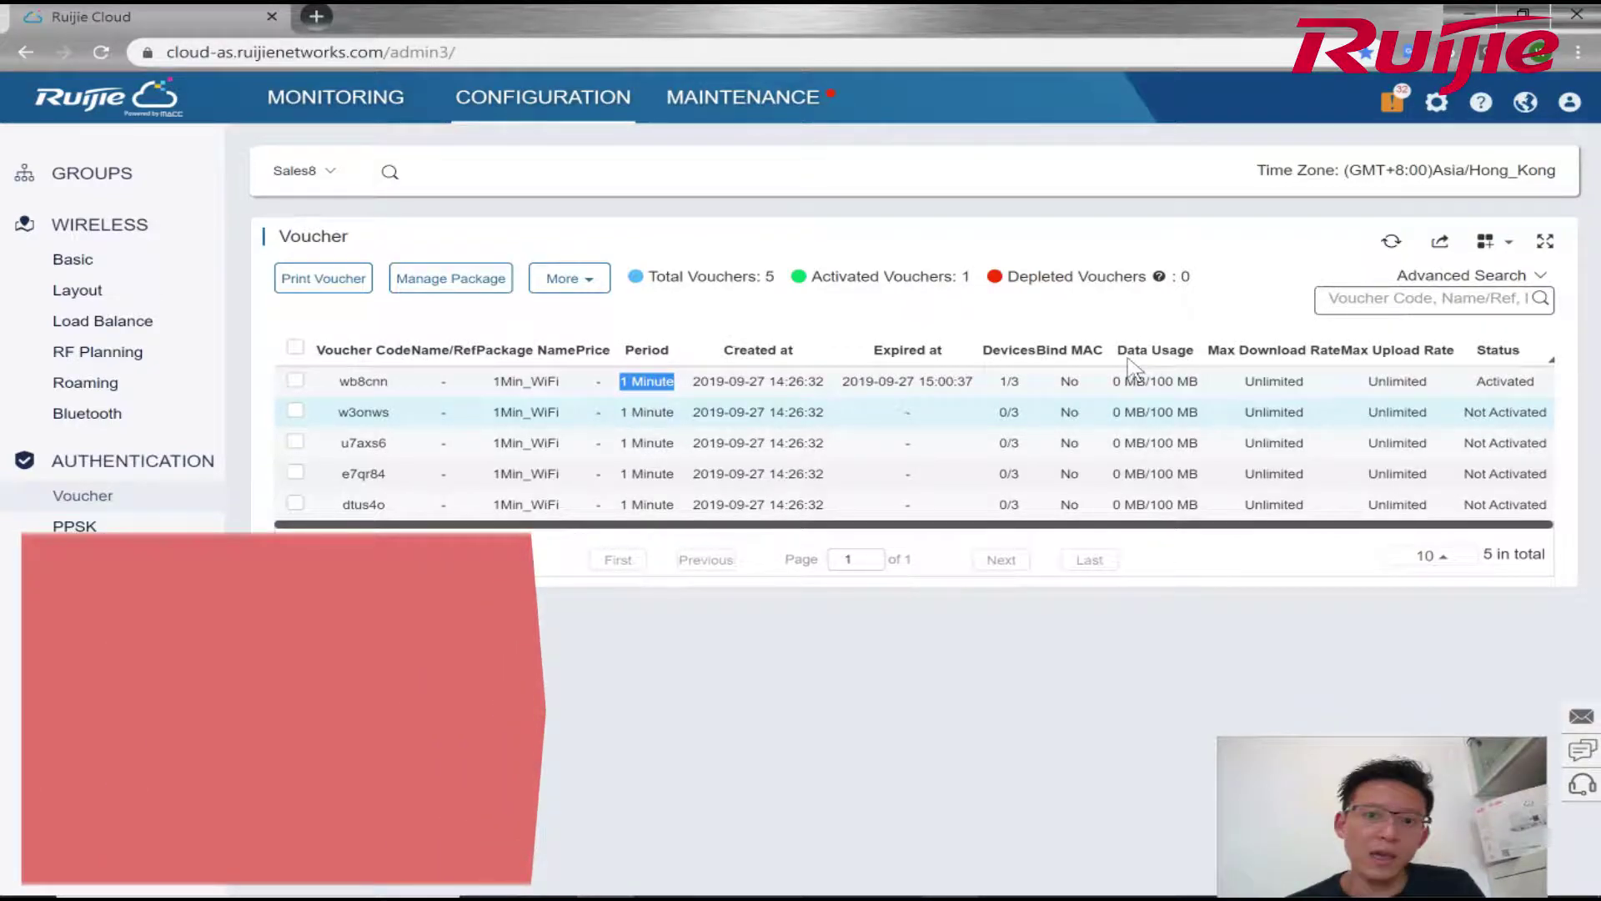
drag(1472, 392, 1548, 388)
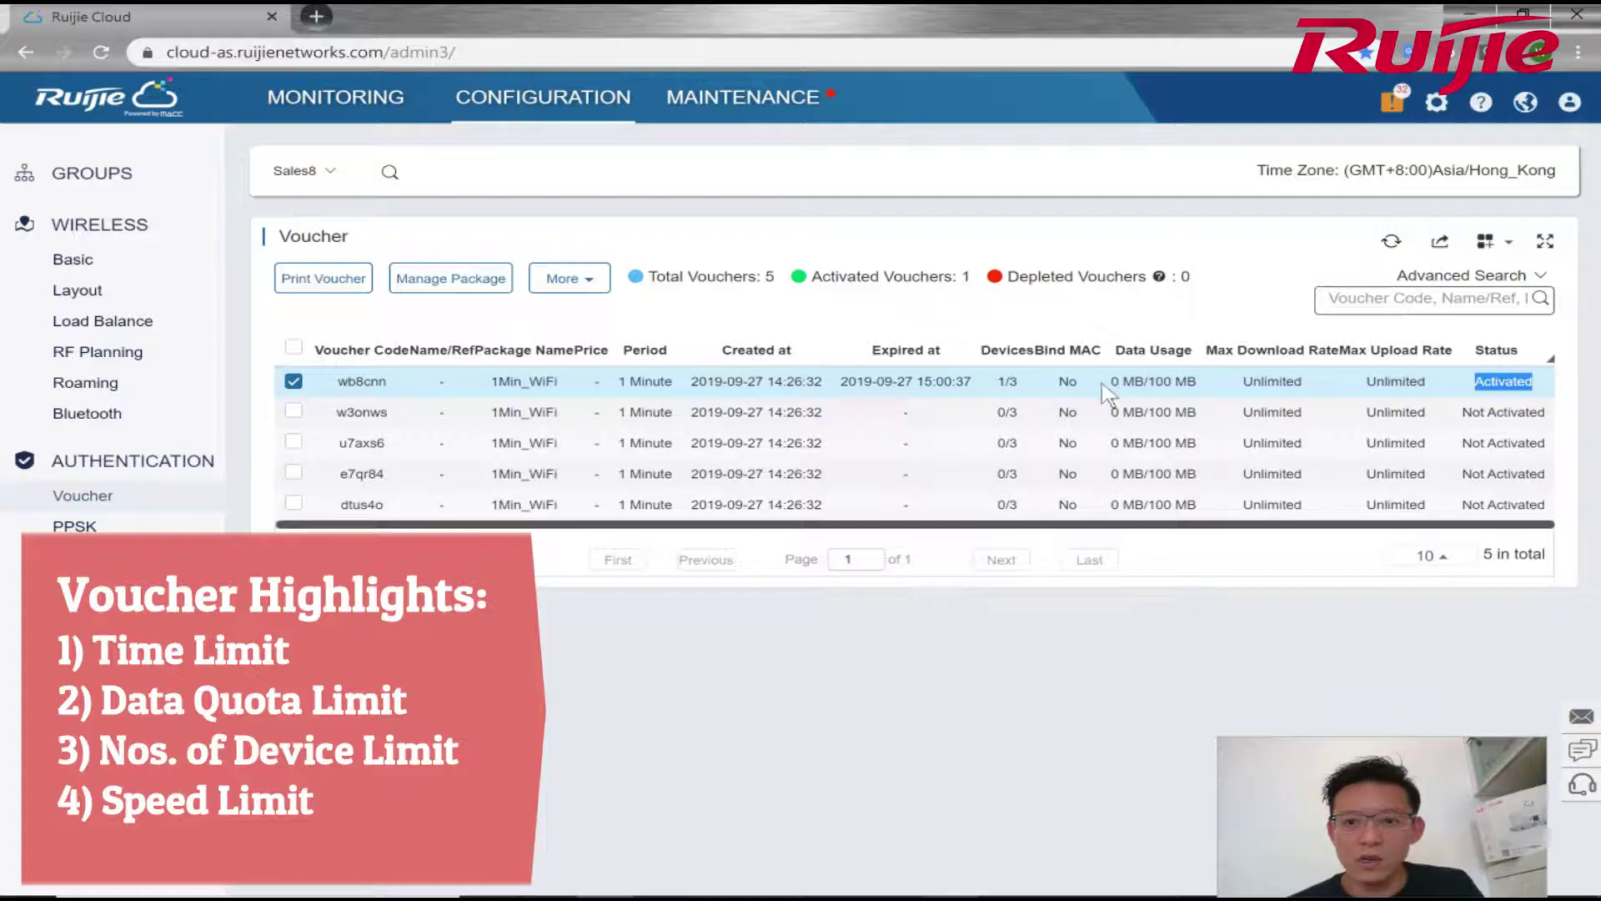
drag(1110, 382, 1198, 381)
drag(1235, 396, 1433, 398)
click(847, 381)
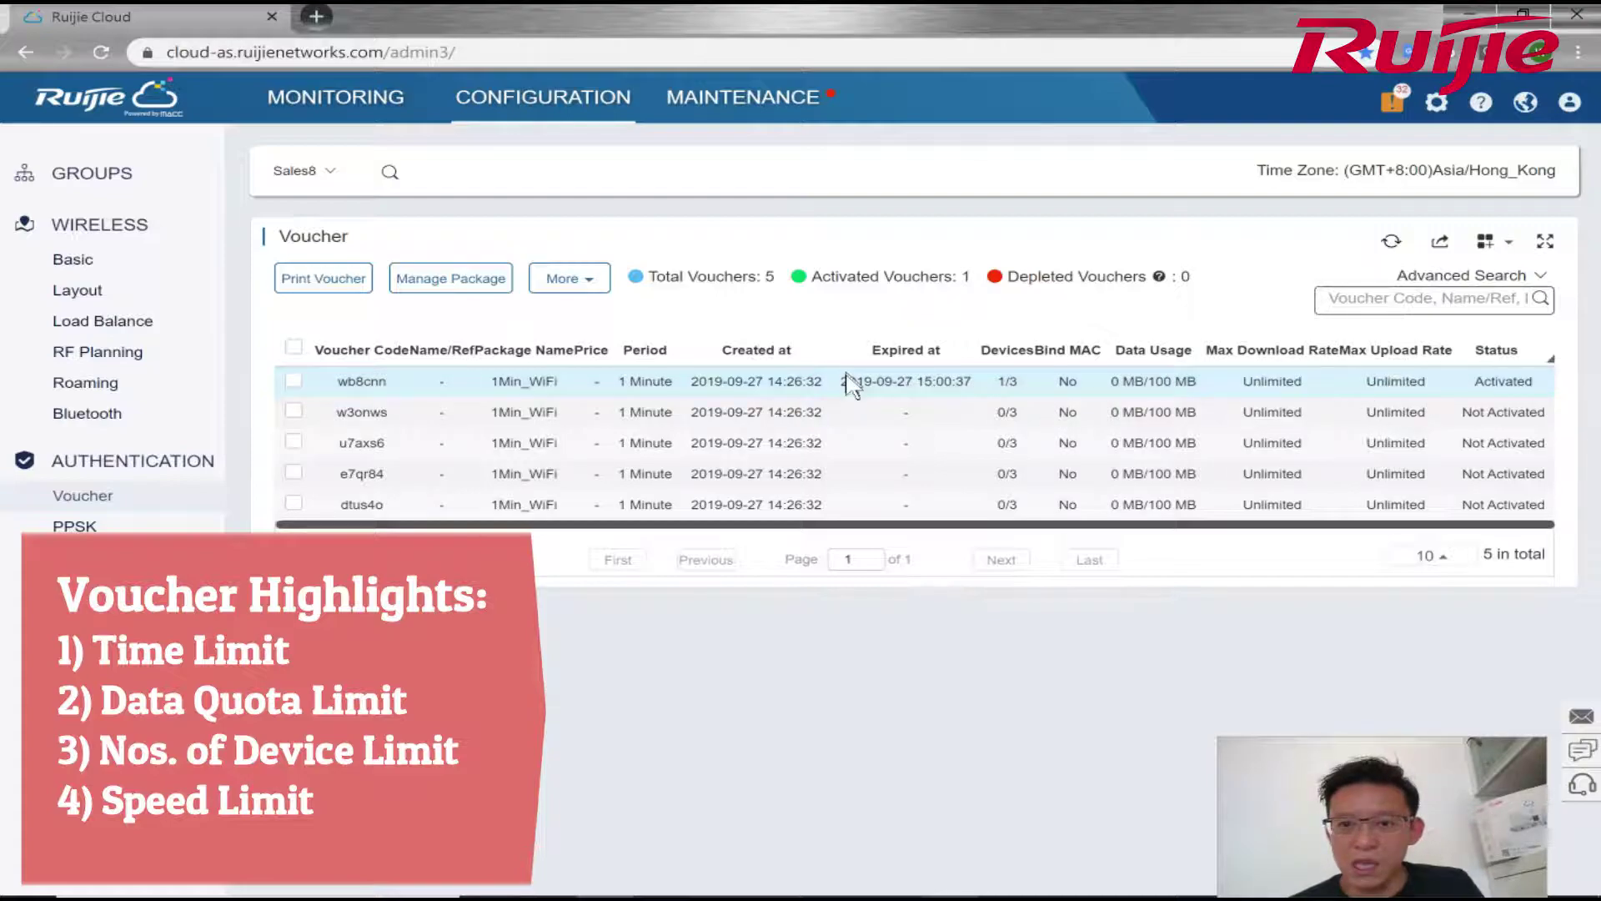
drag(973, 382, 620, 375)
click(620, 377)
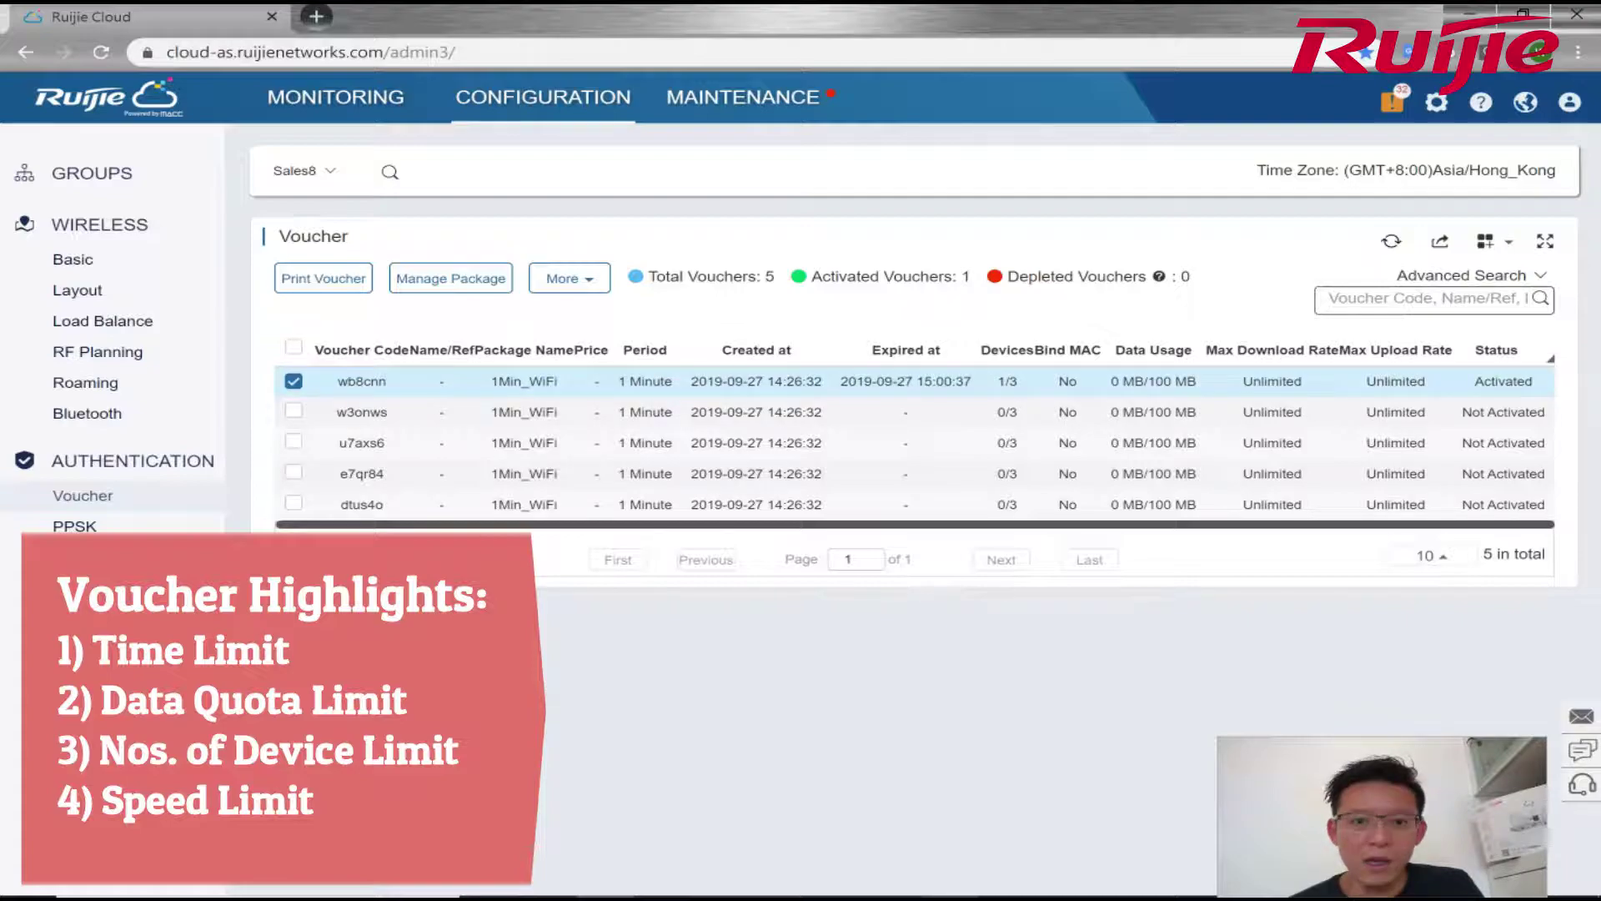
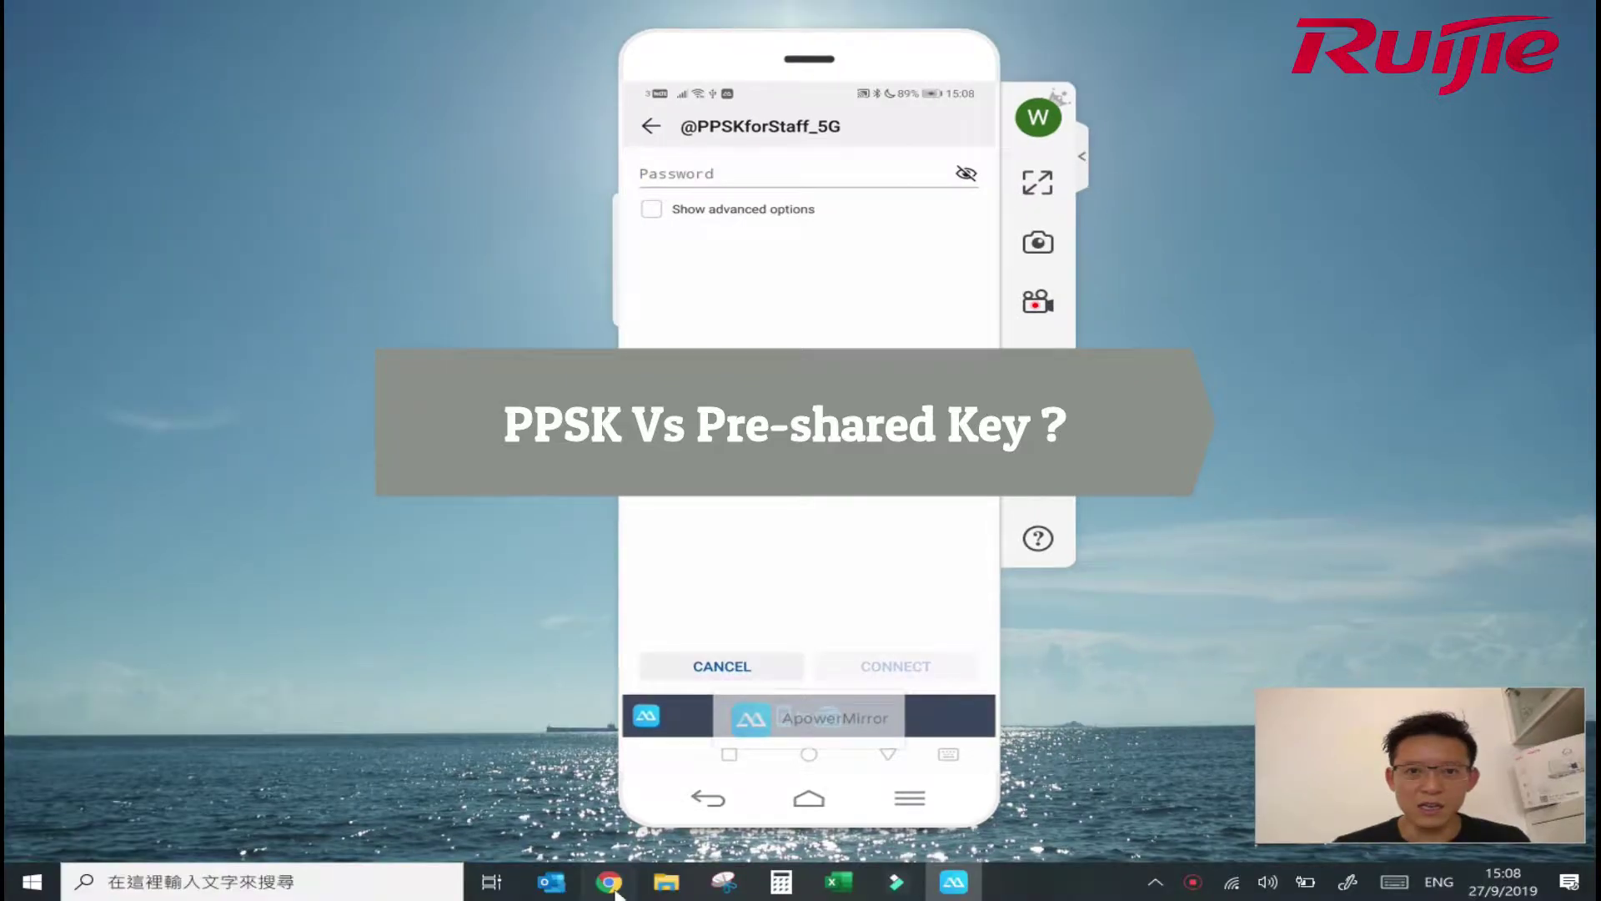
Step: Return to the Ruijie Cloud PPSK page, keep group Sales8, and select the first account
click(610, 881)
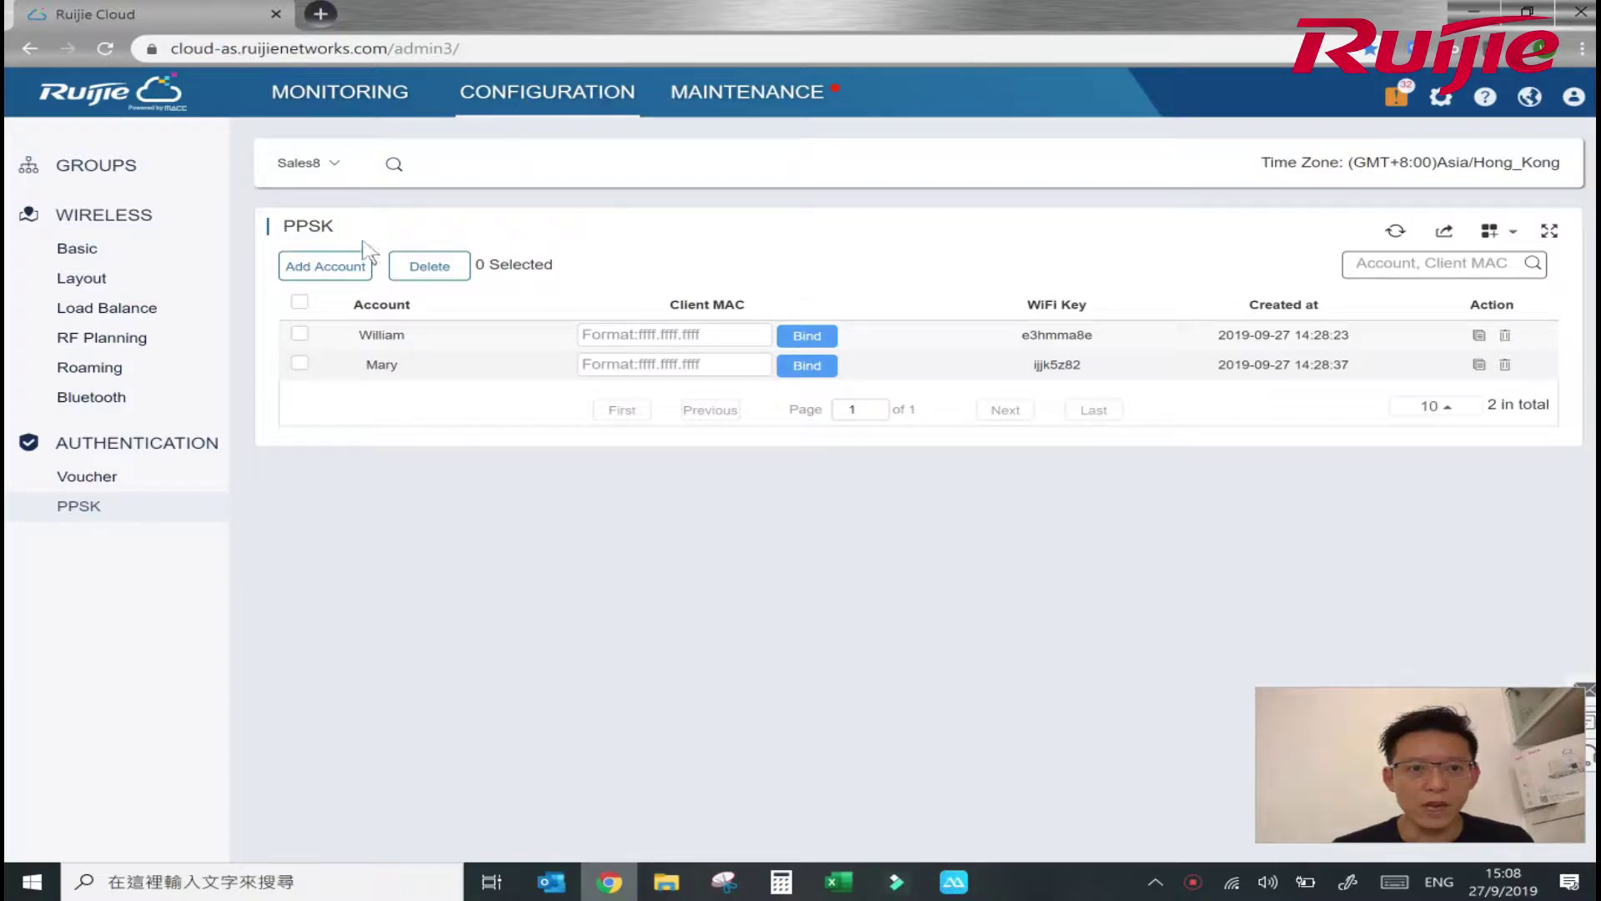
click(300, 165)
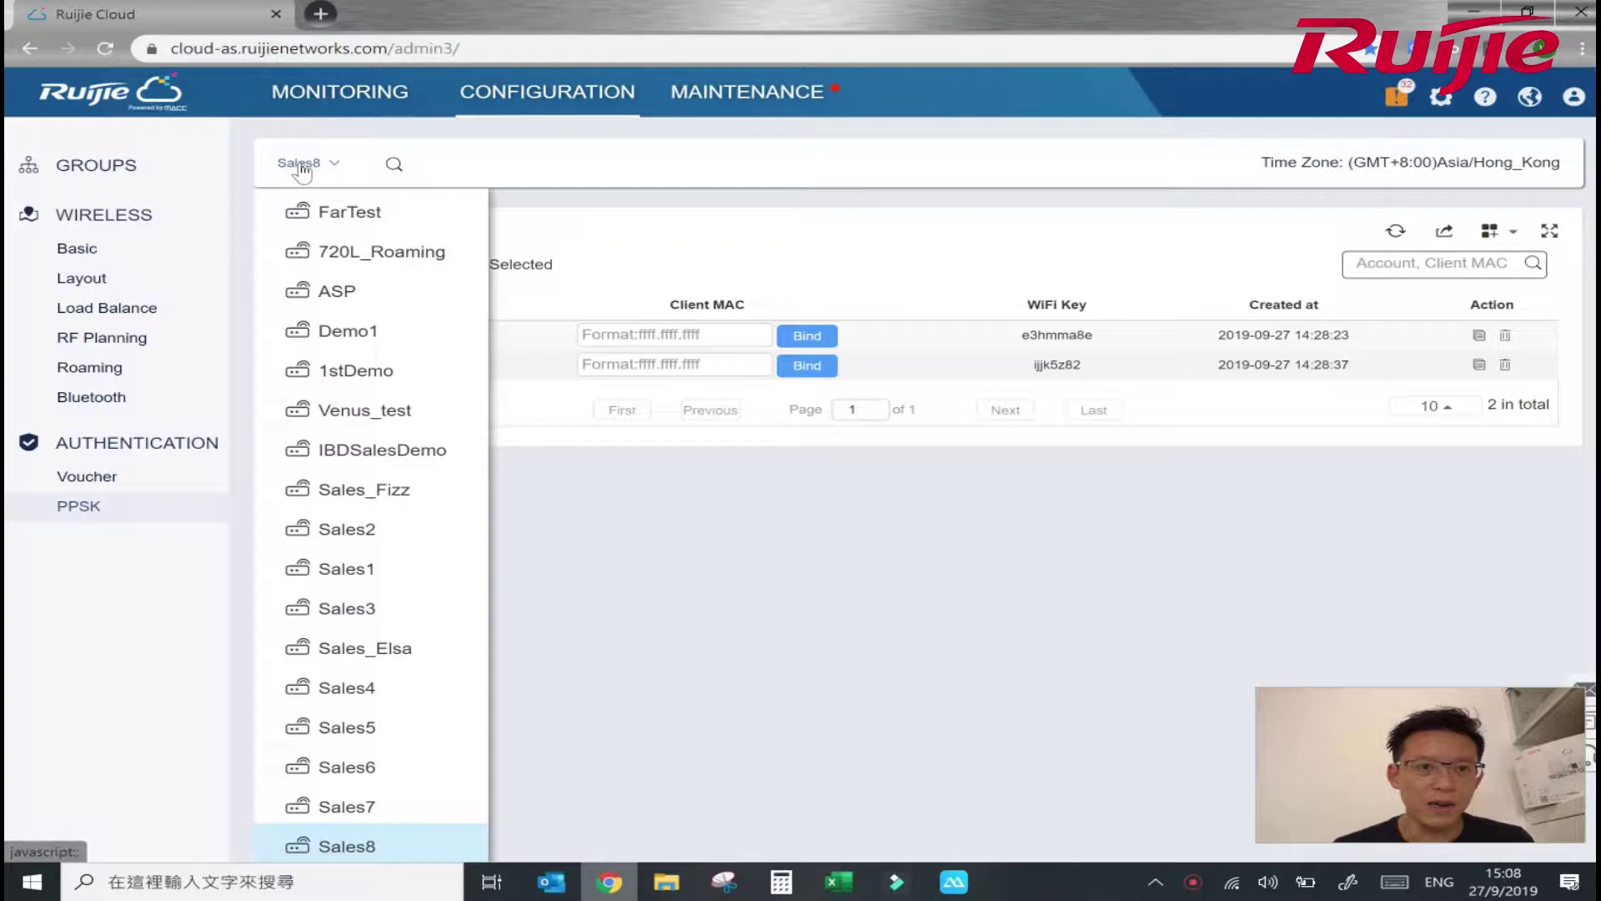
click(302, 167)
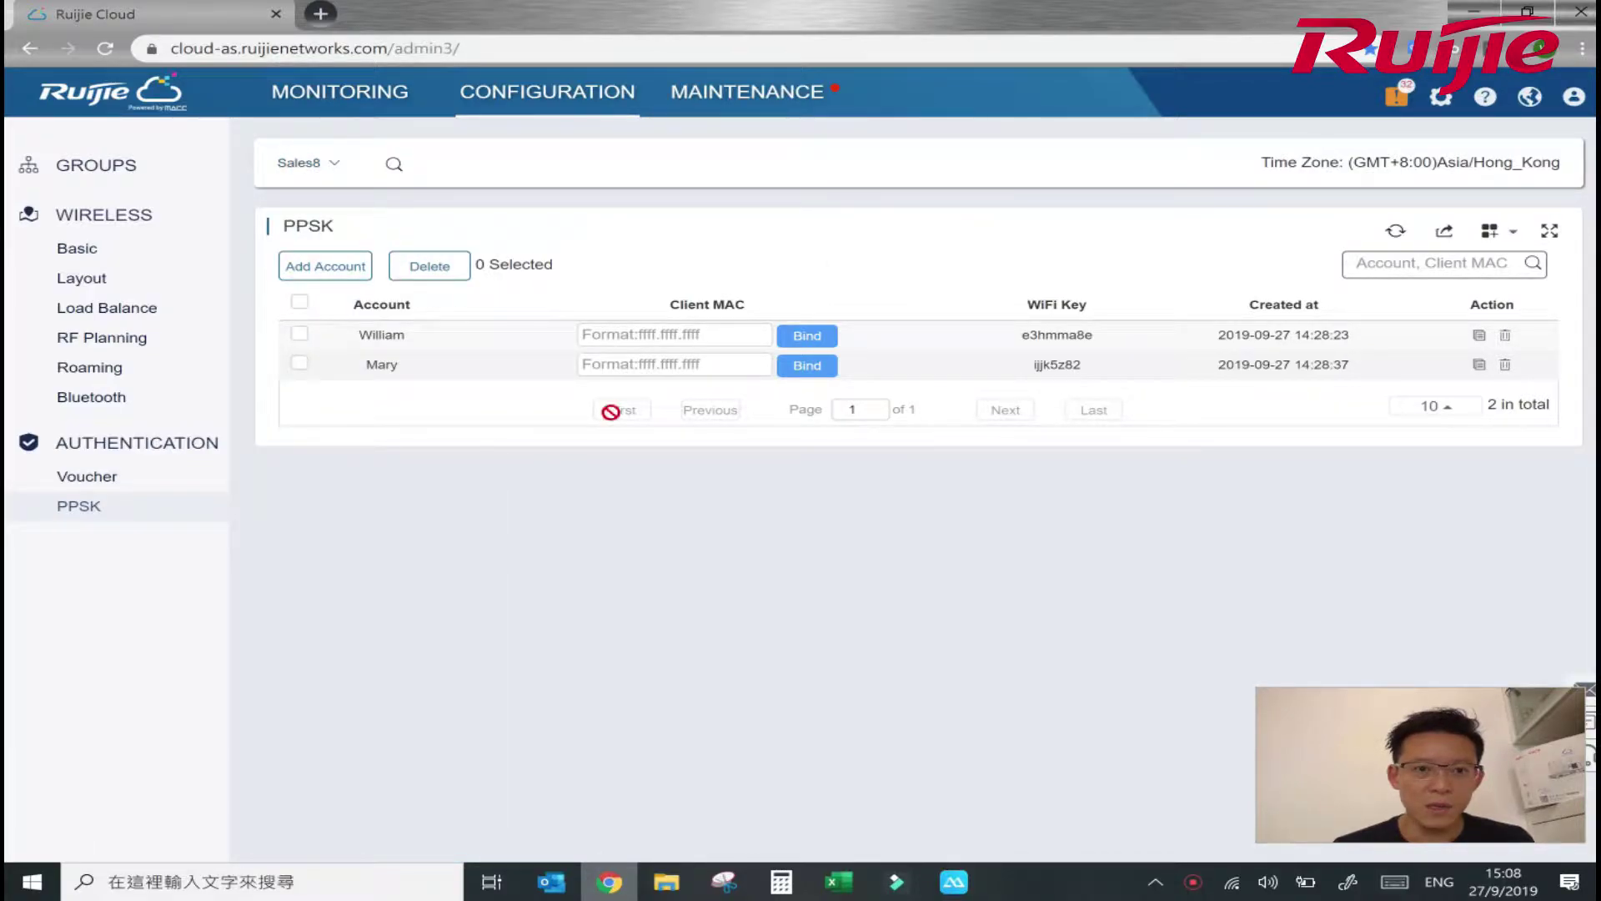
click(642, 335)
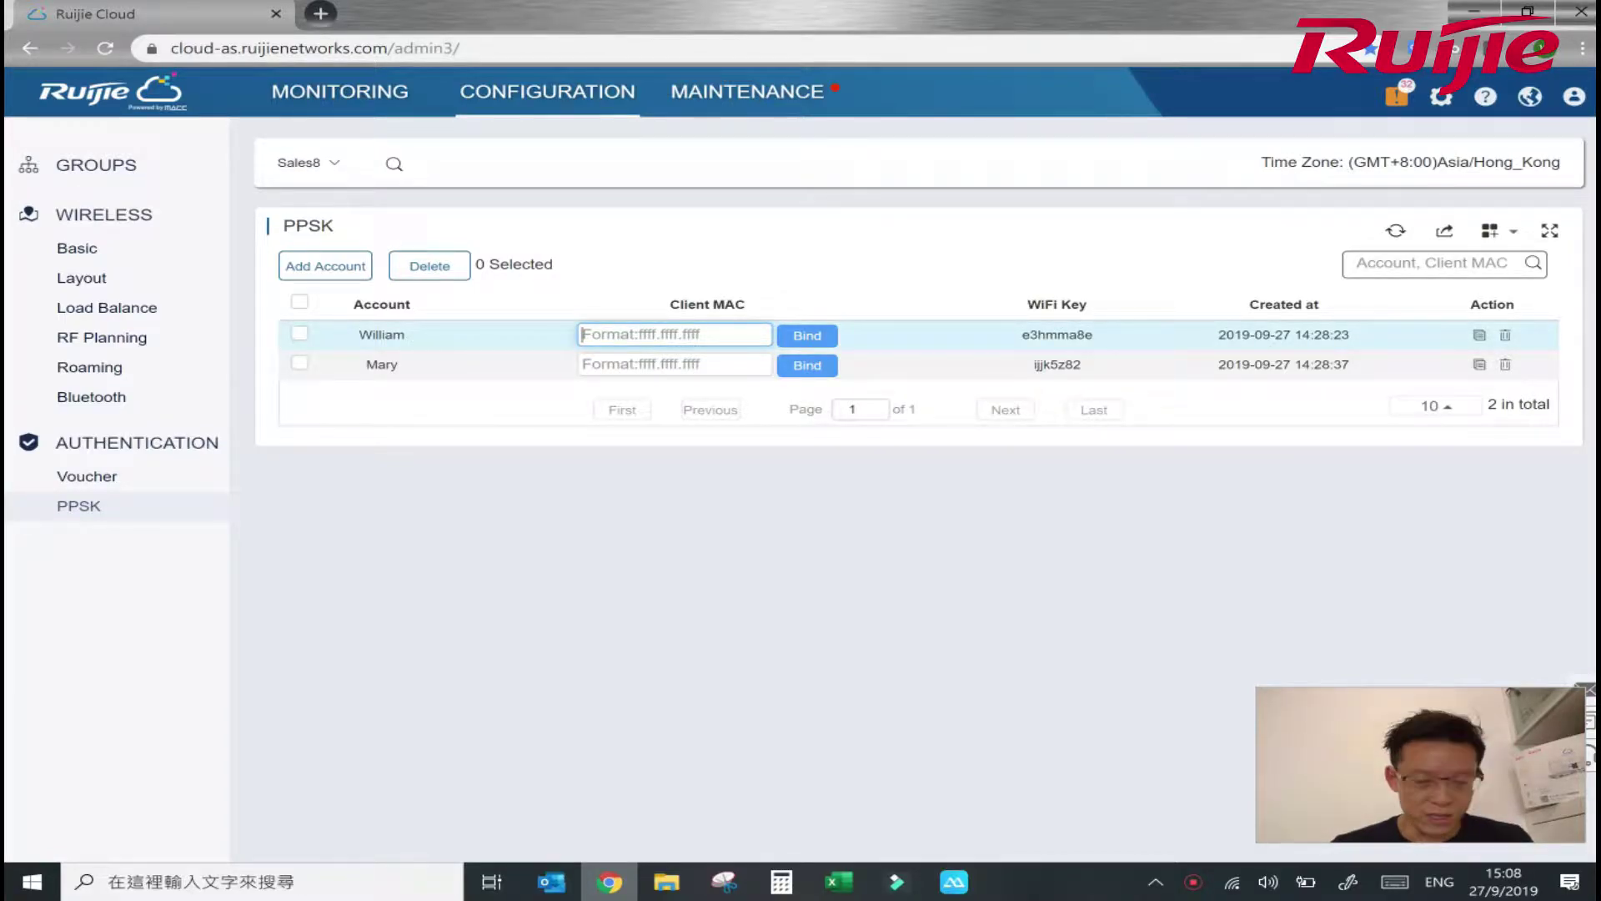
drag(413, 334, 359, 338)
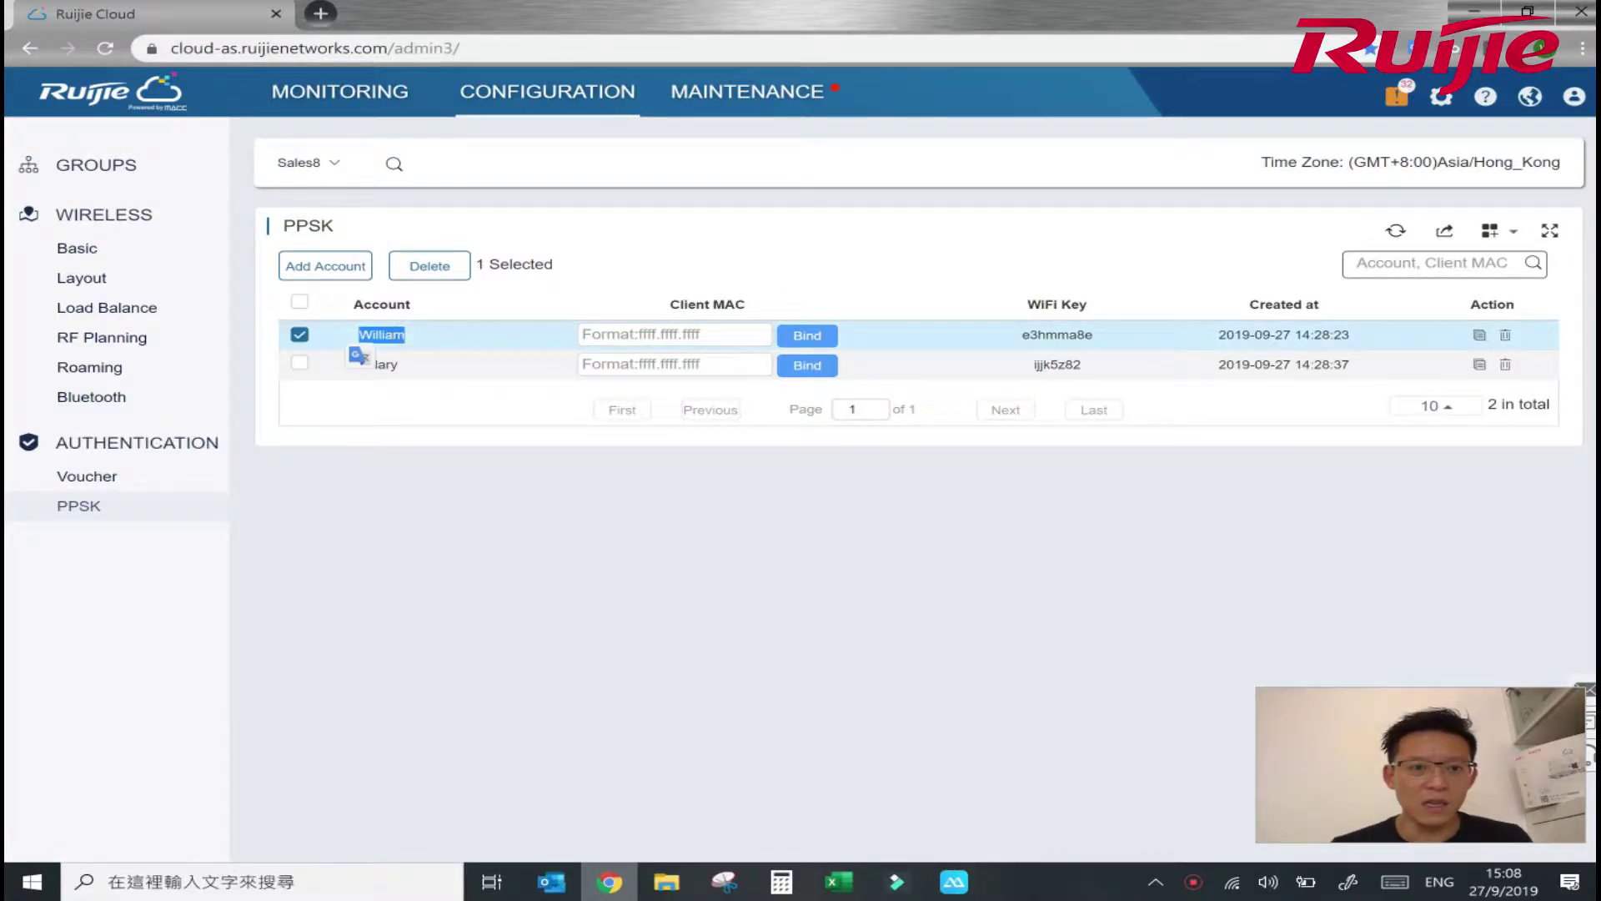
click(628, 335)
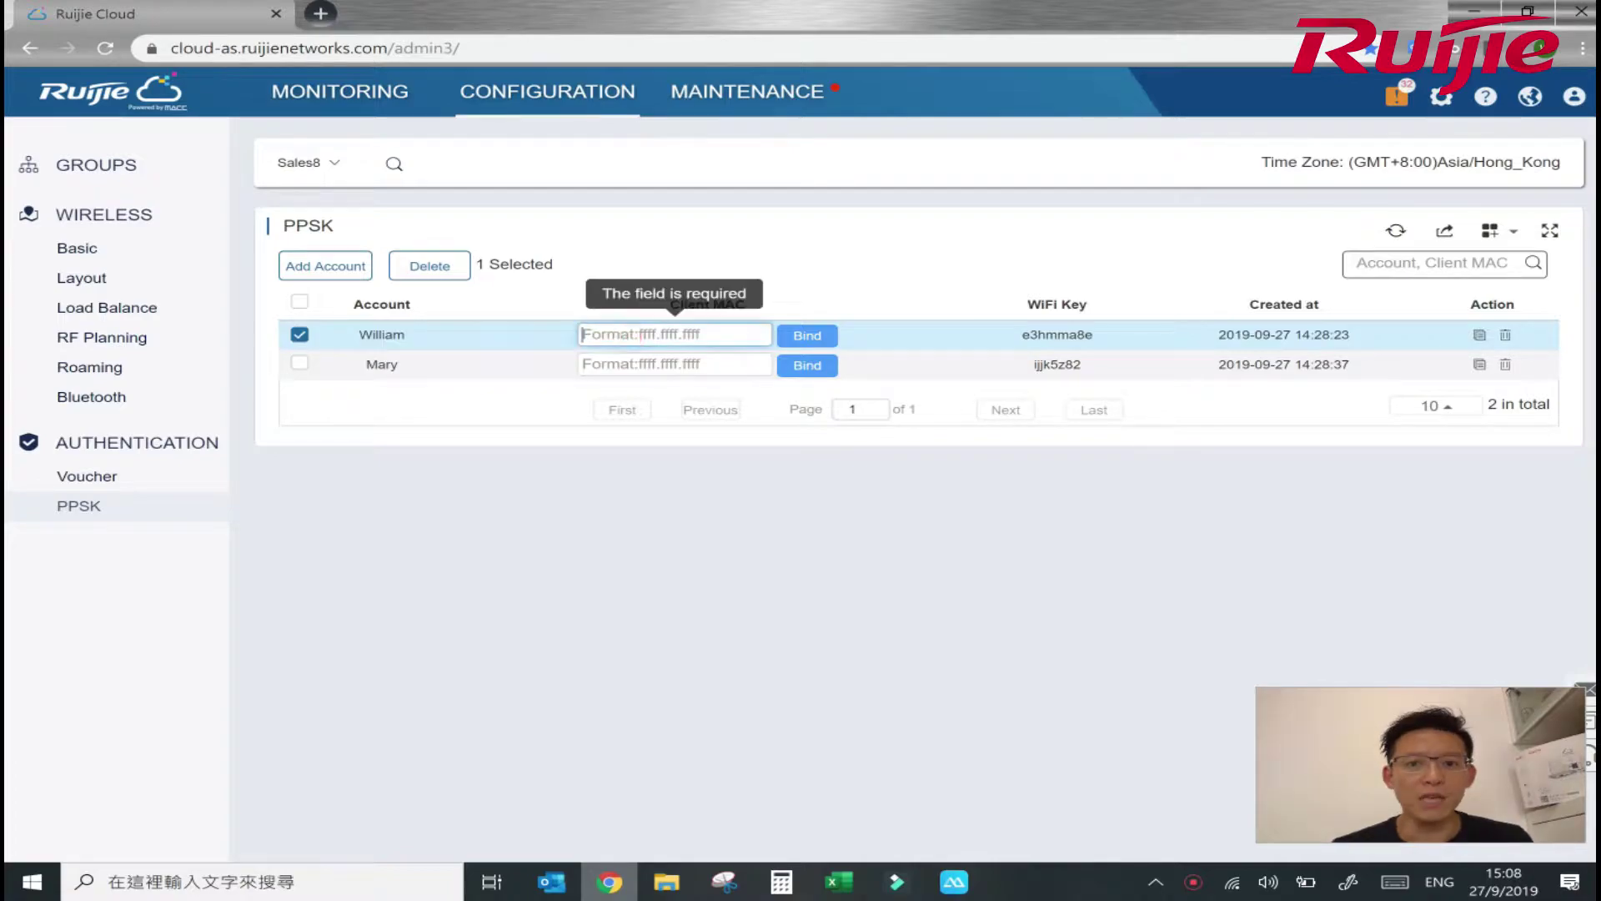
click(454, 336)
click(298, 334)
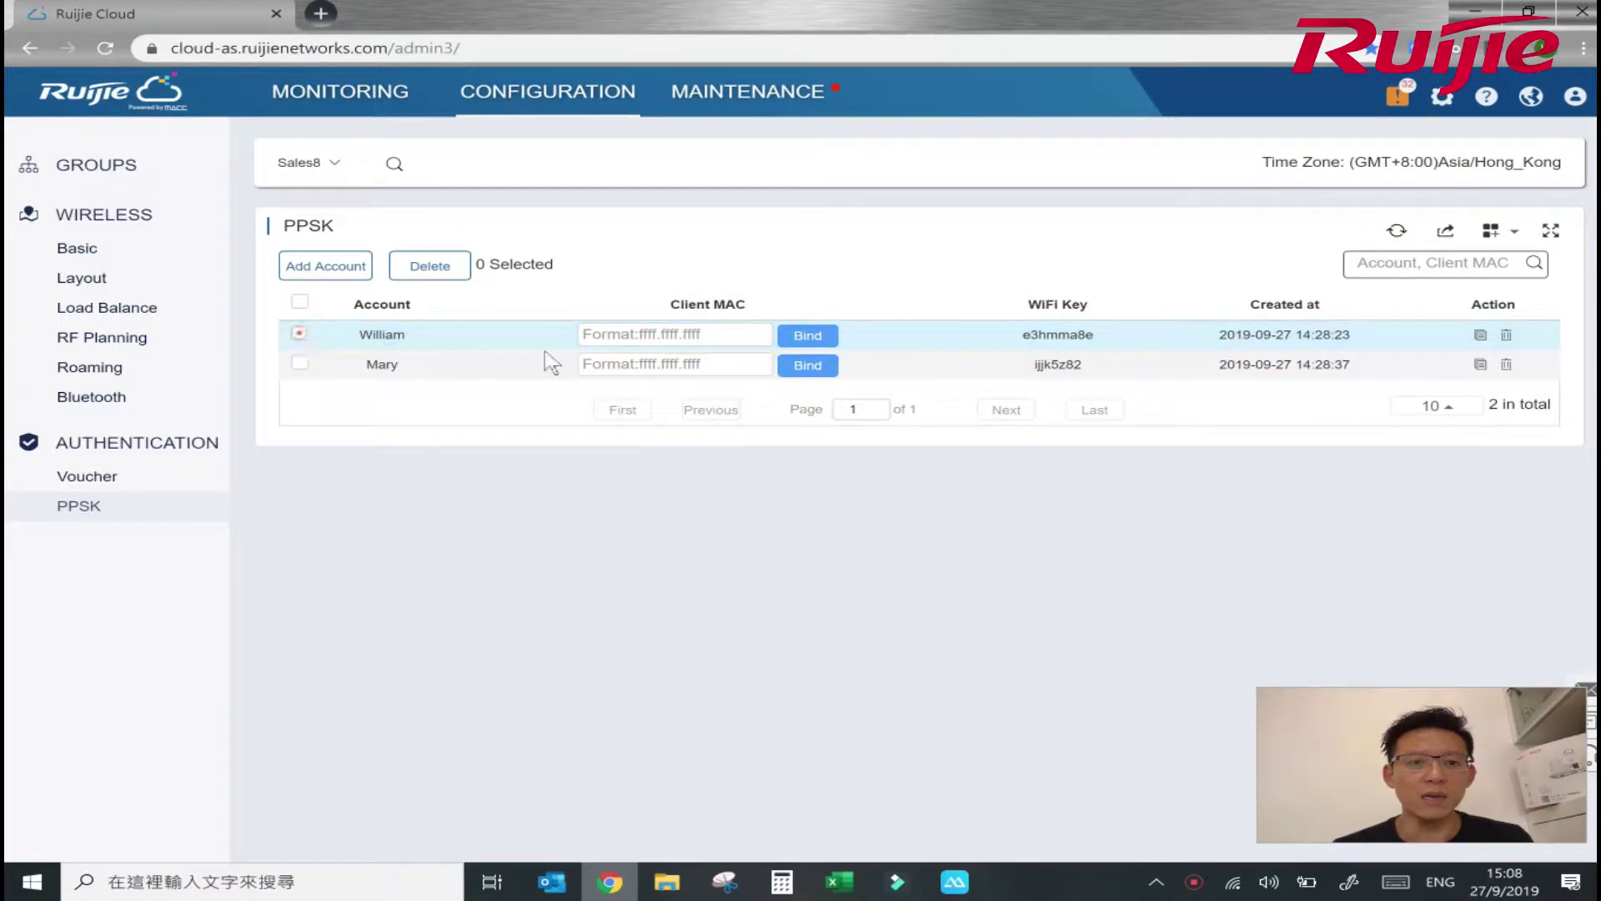
click(617, 334)
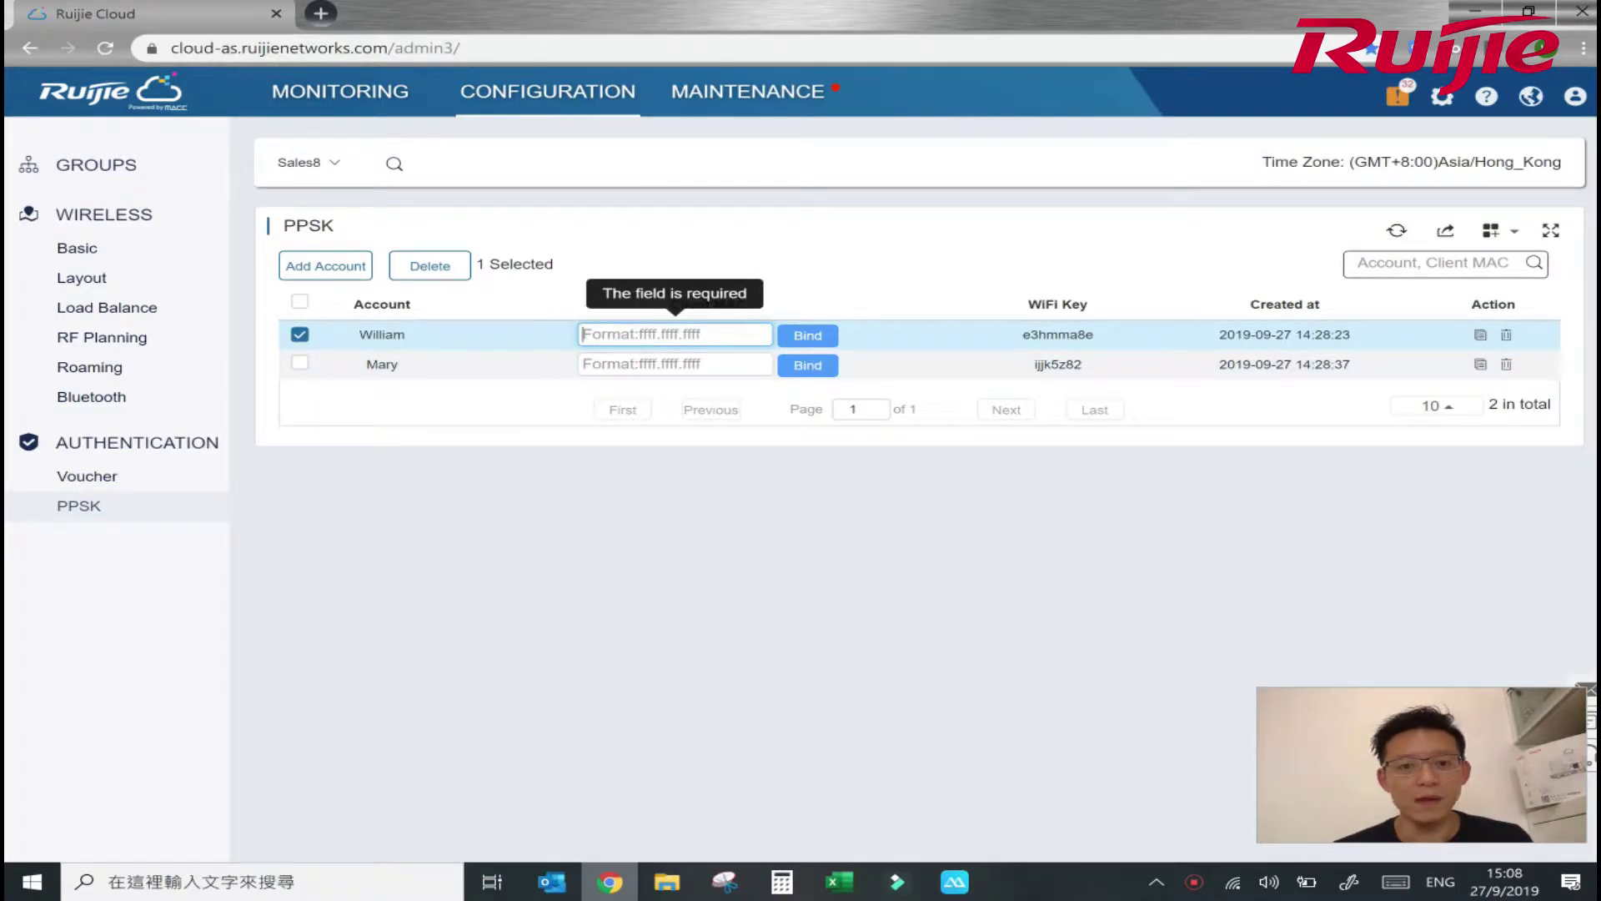
click(424, 340)
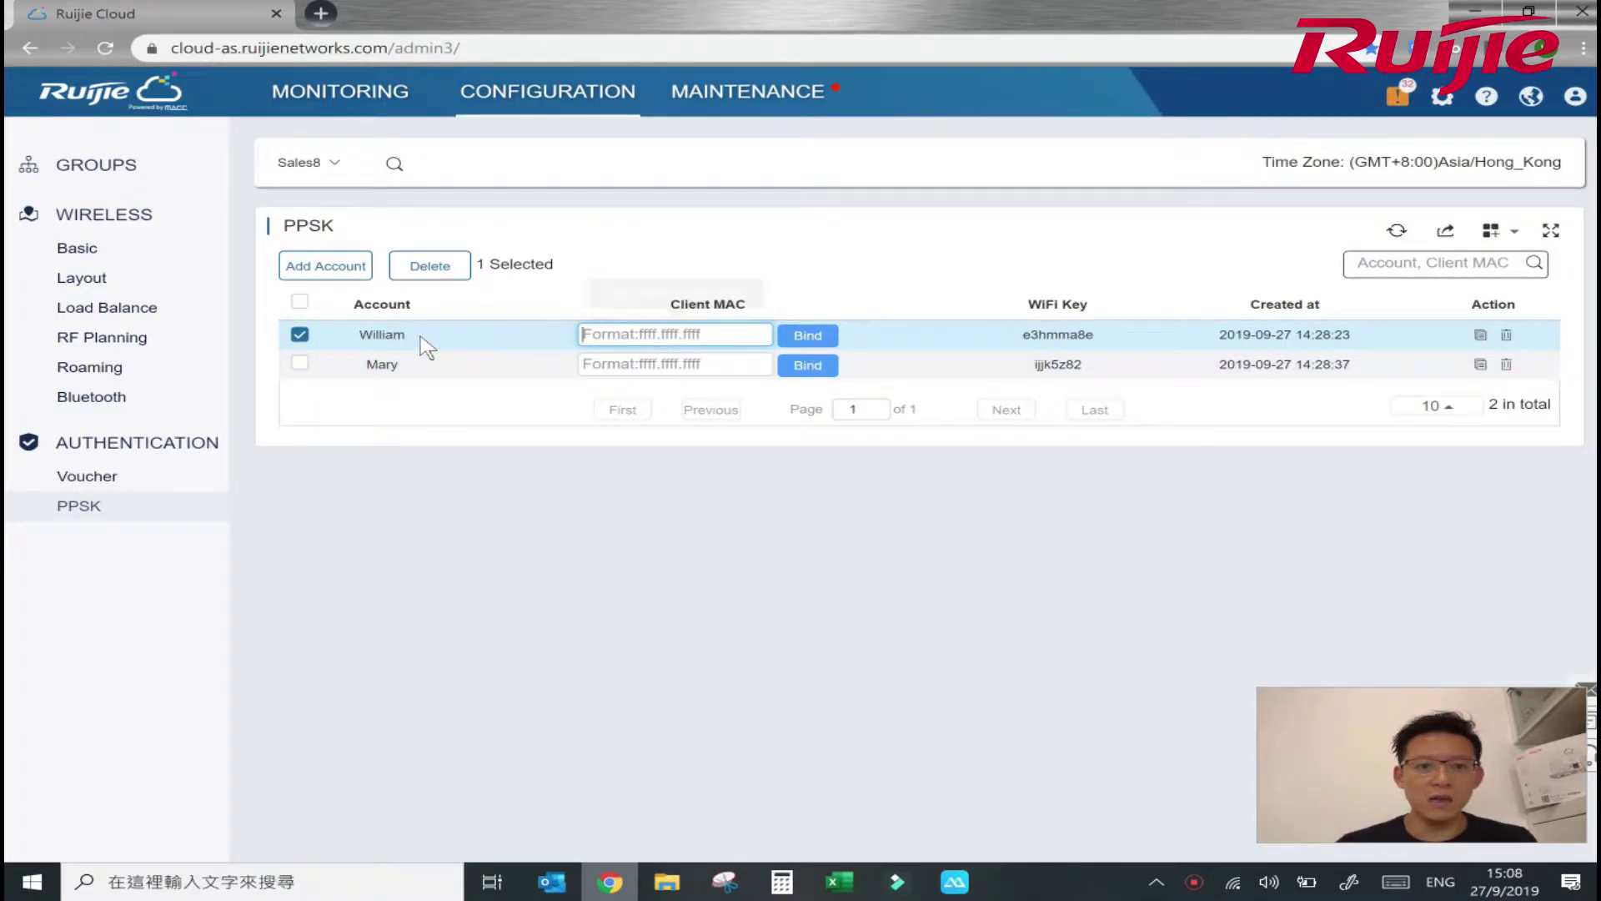
Step: Copy the first PPSK account's WiFi key for the phone's password prompt
double_click(1076, 334)
right_click(1061, 336)
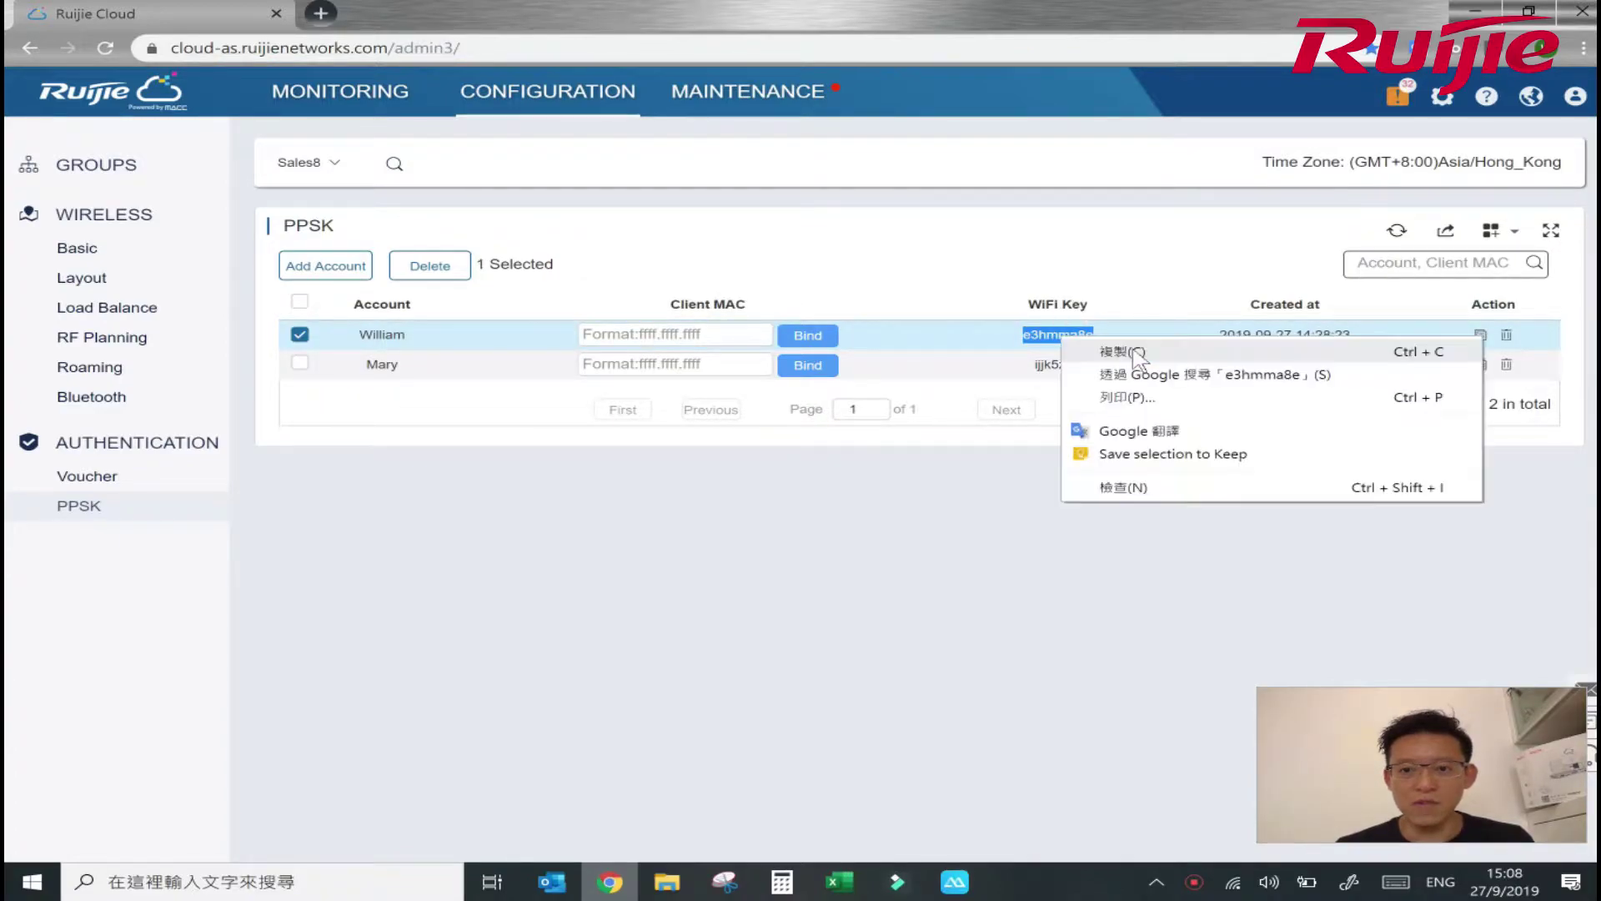
click(1122, 352)
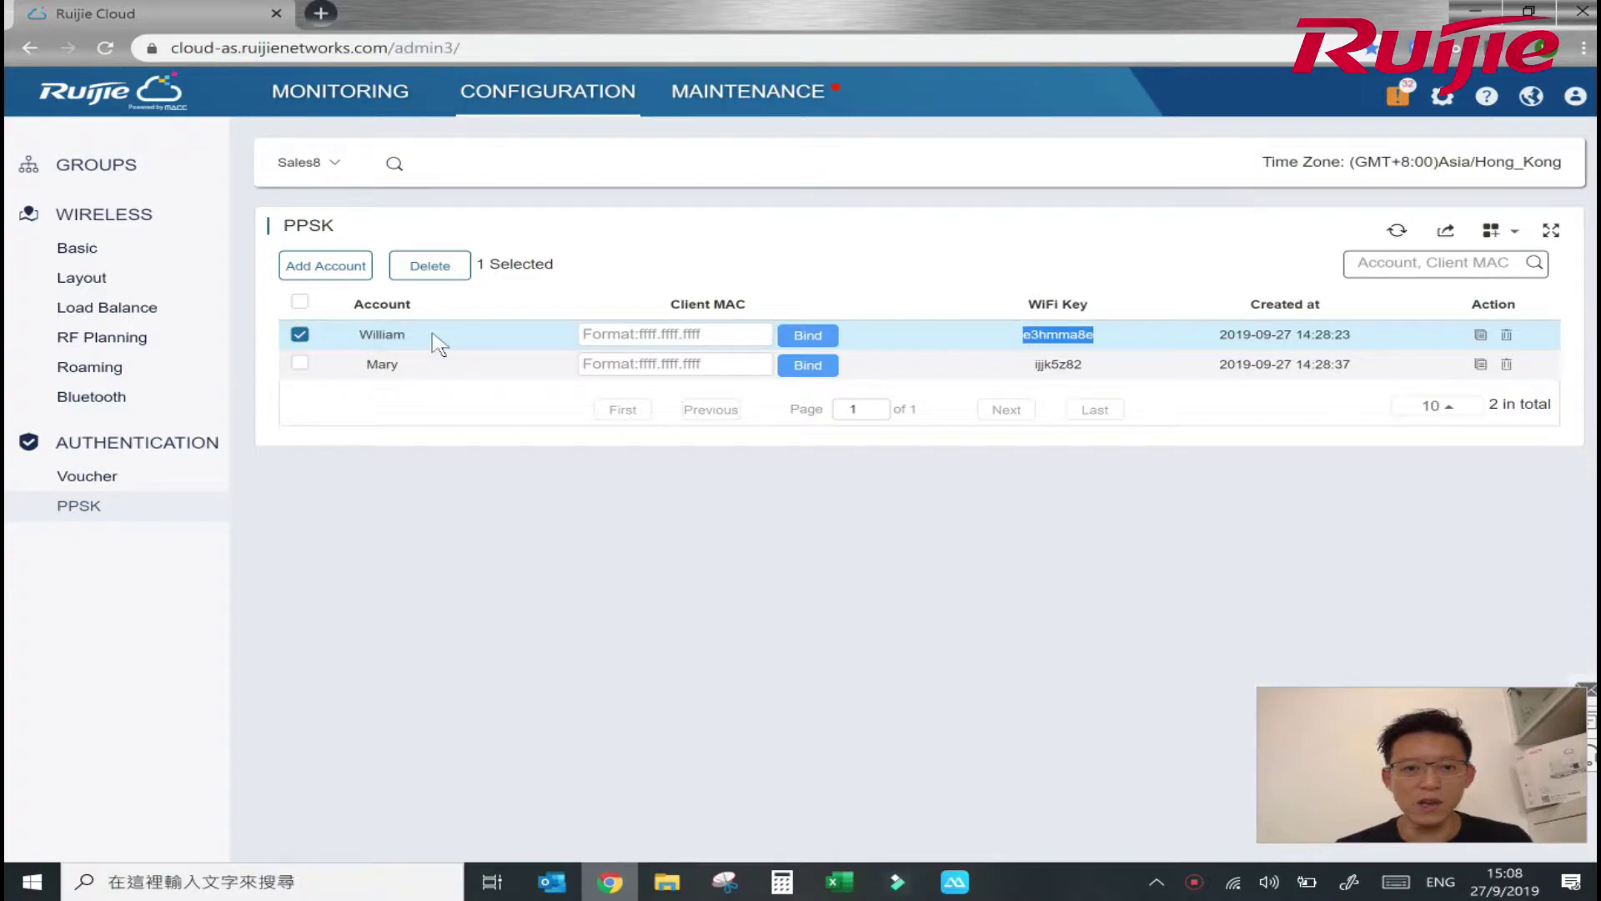
click(955, 882)
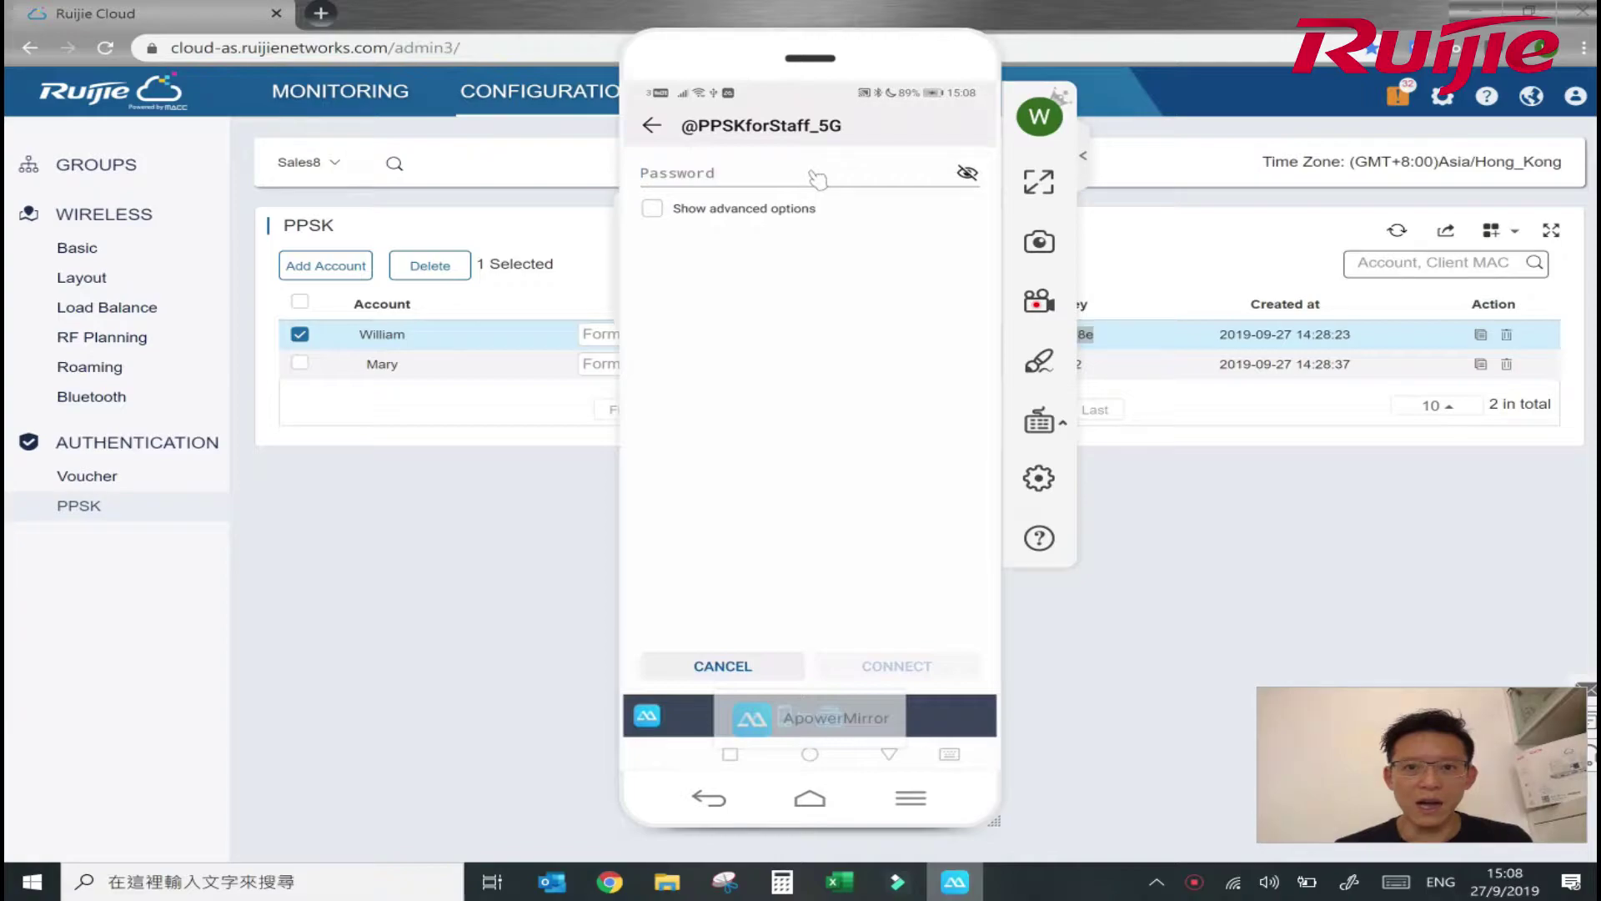
key(ctrl+v)
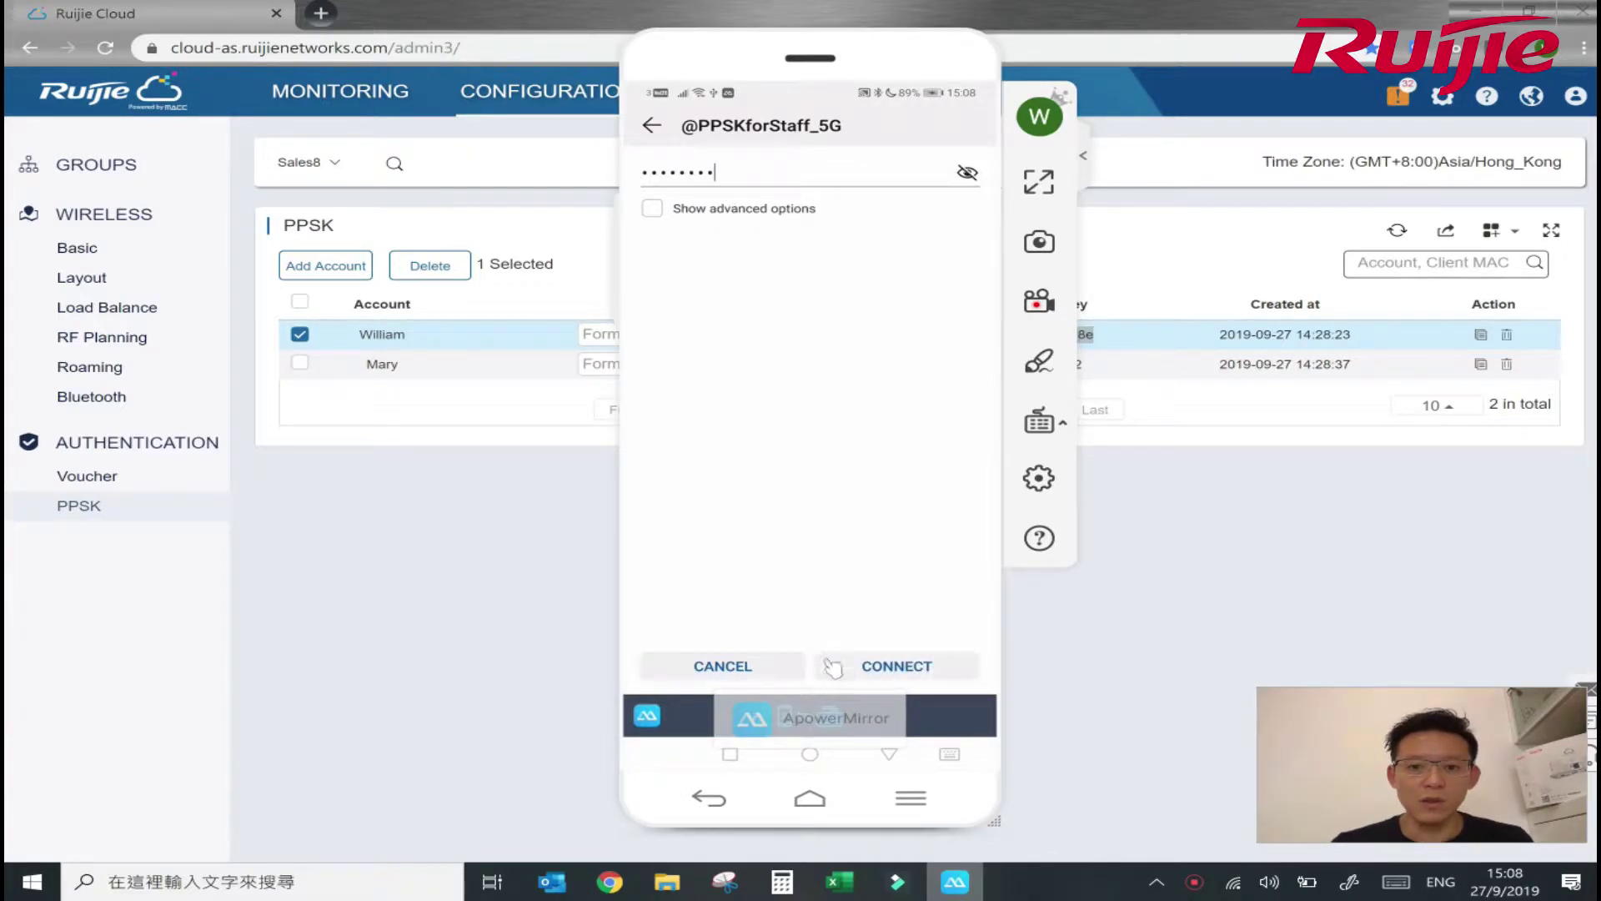
click(877, 667)
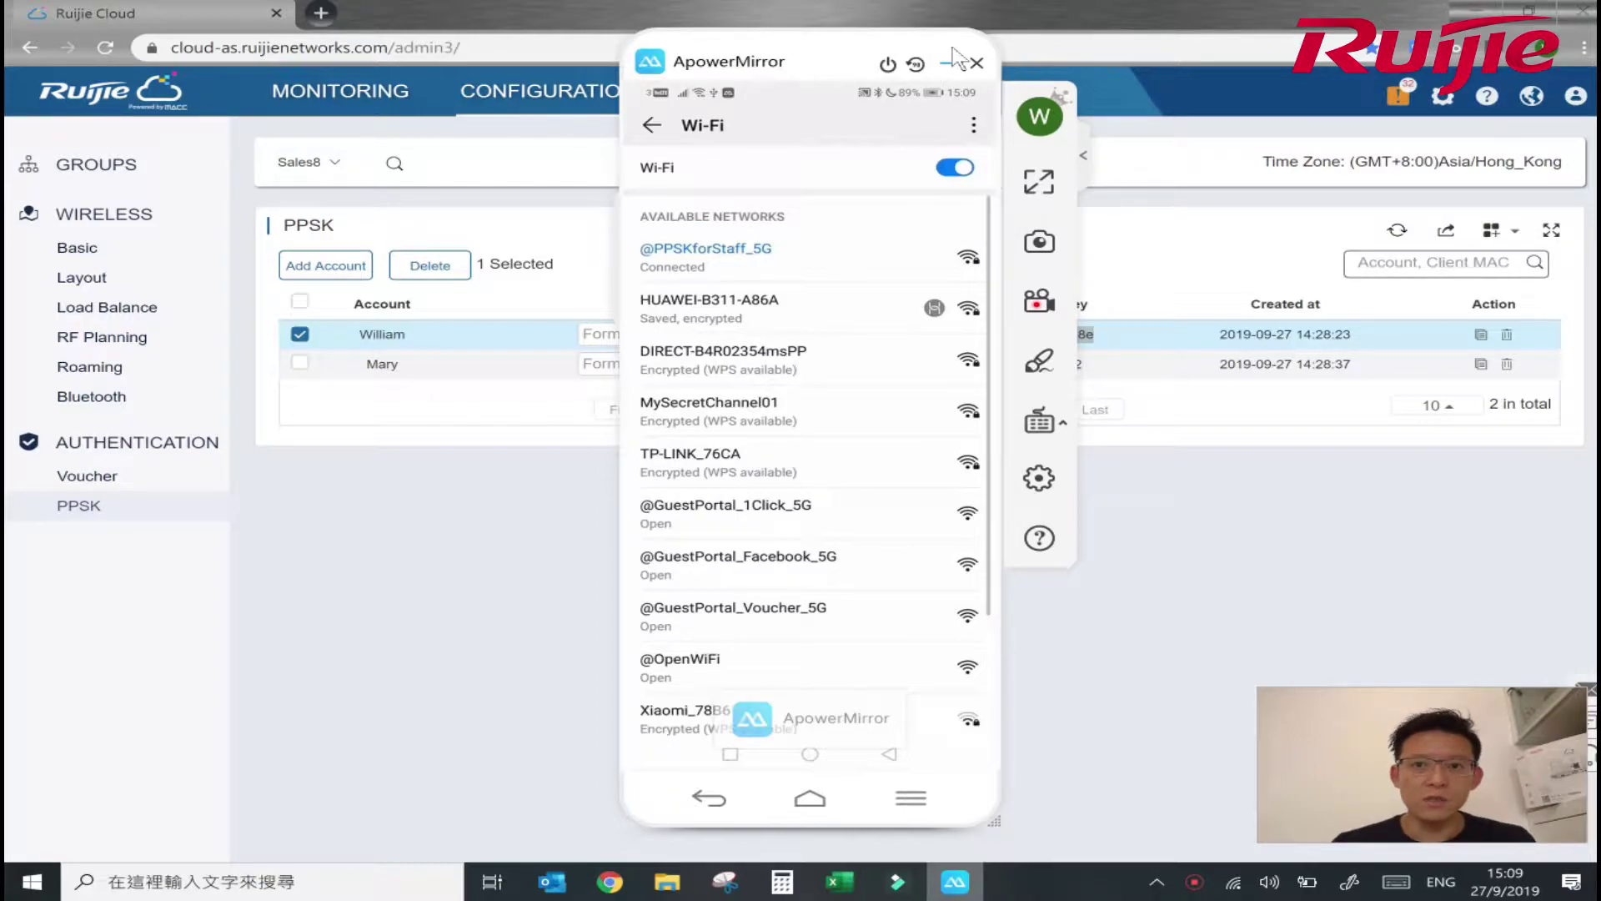
click(977, 63)
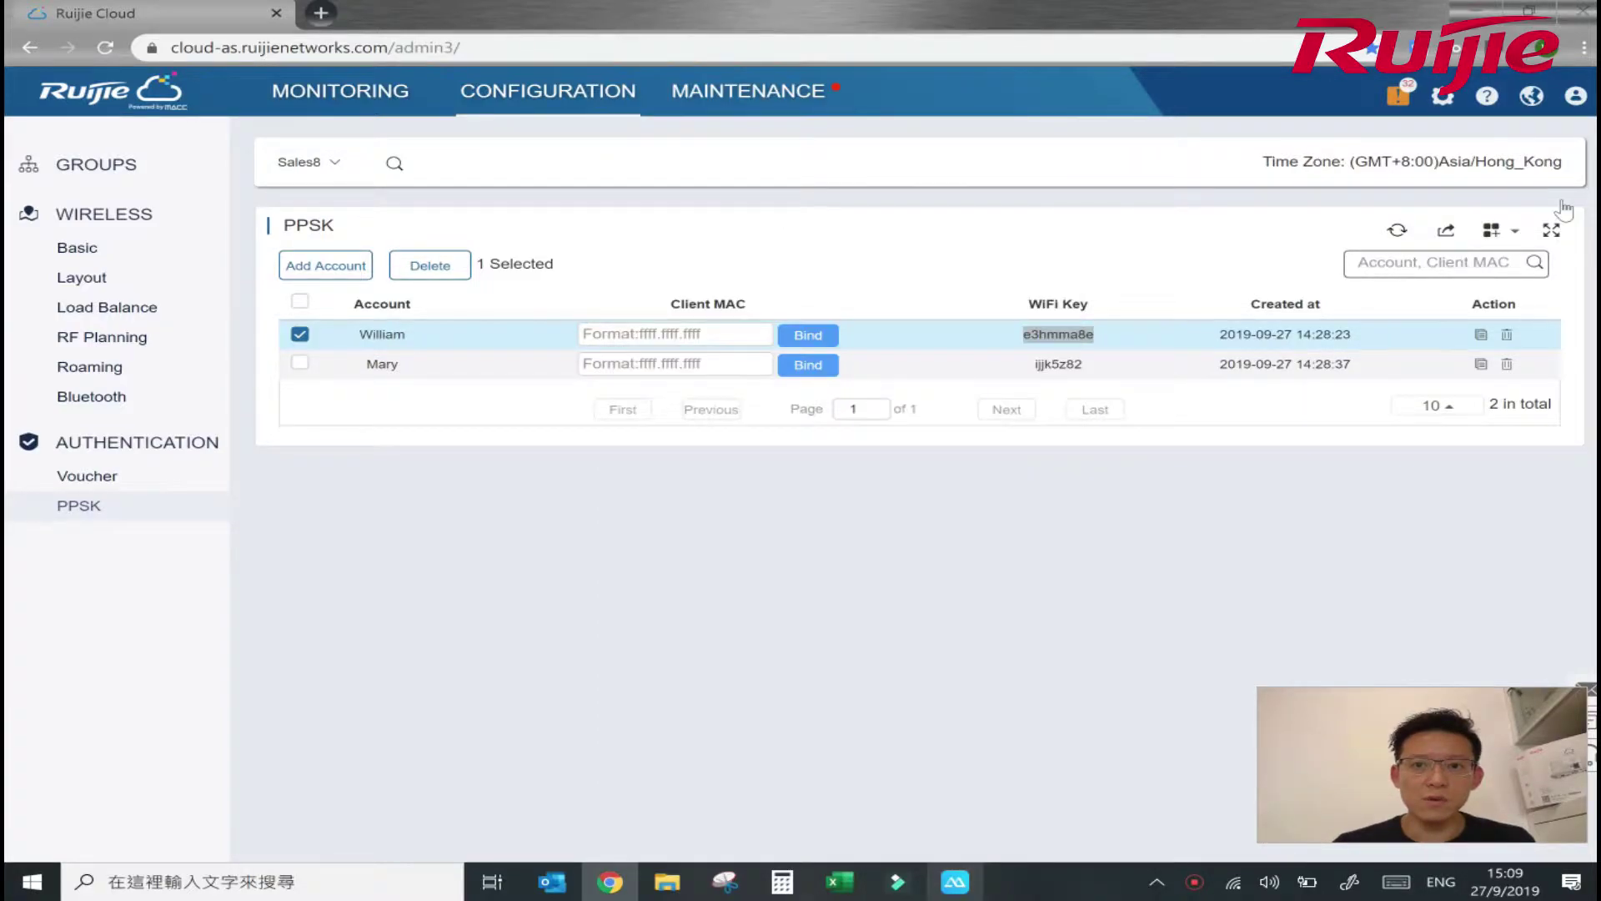
Step: Refresh the PPSK list and inspect the first account's newly bound client MAC and WiFi key
click(1398, 232)
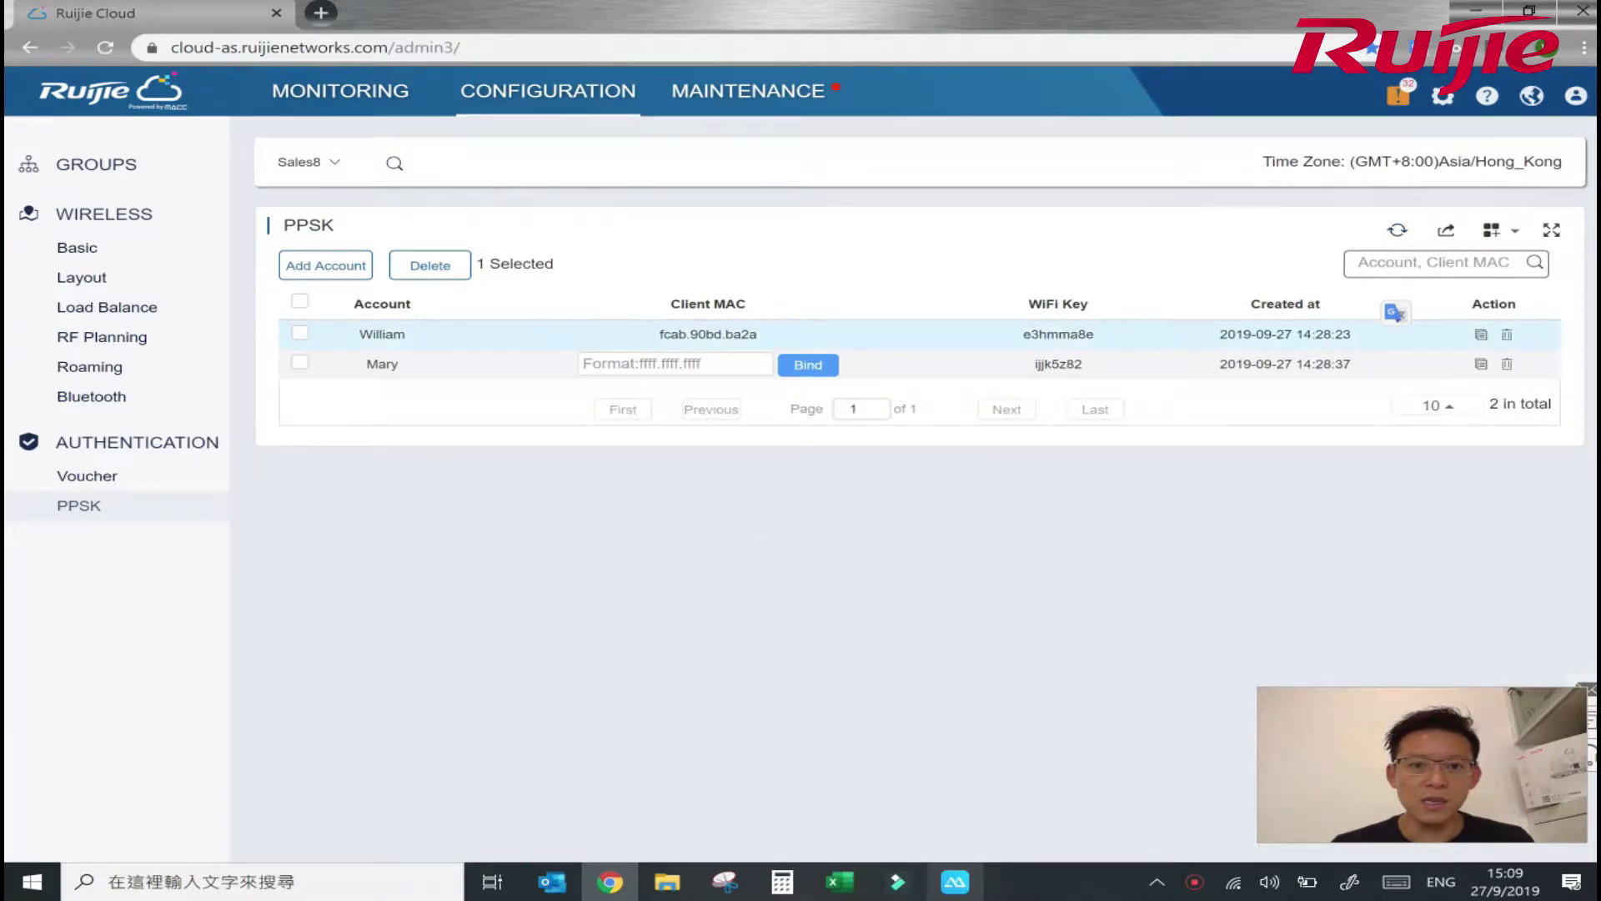
mouse_move(659, 334)
mouse_down()
mouse_move(759, 335)
mouse_move(629, 417)
mouse_move(686, 351)
mouse_up()
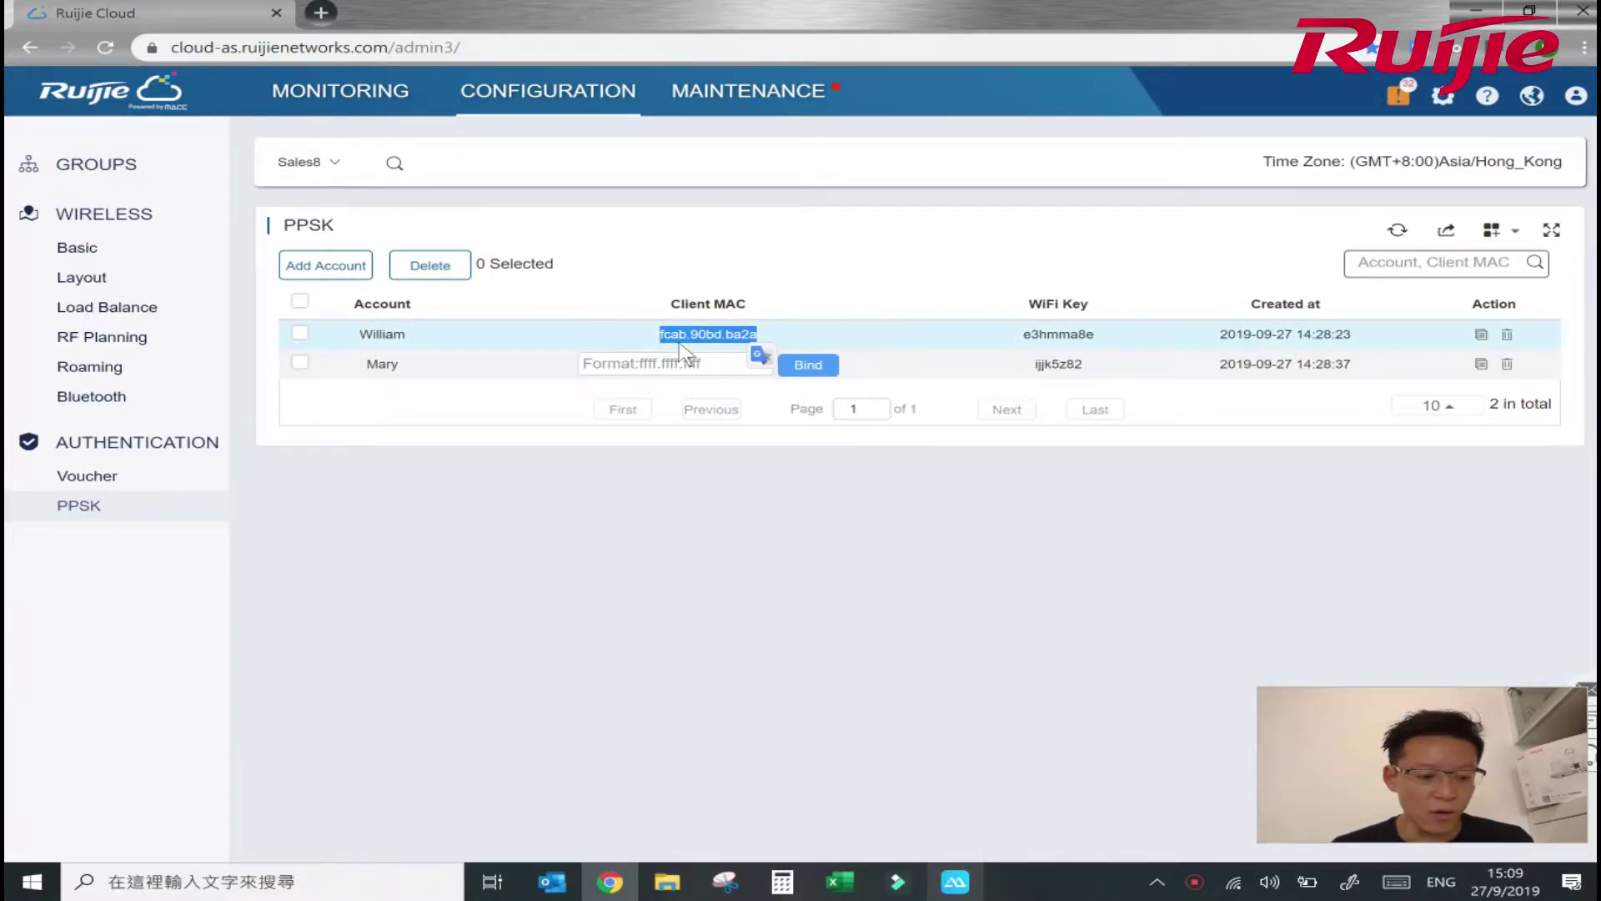
drag(685, 350, 650, 346)
click(1033, 342)
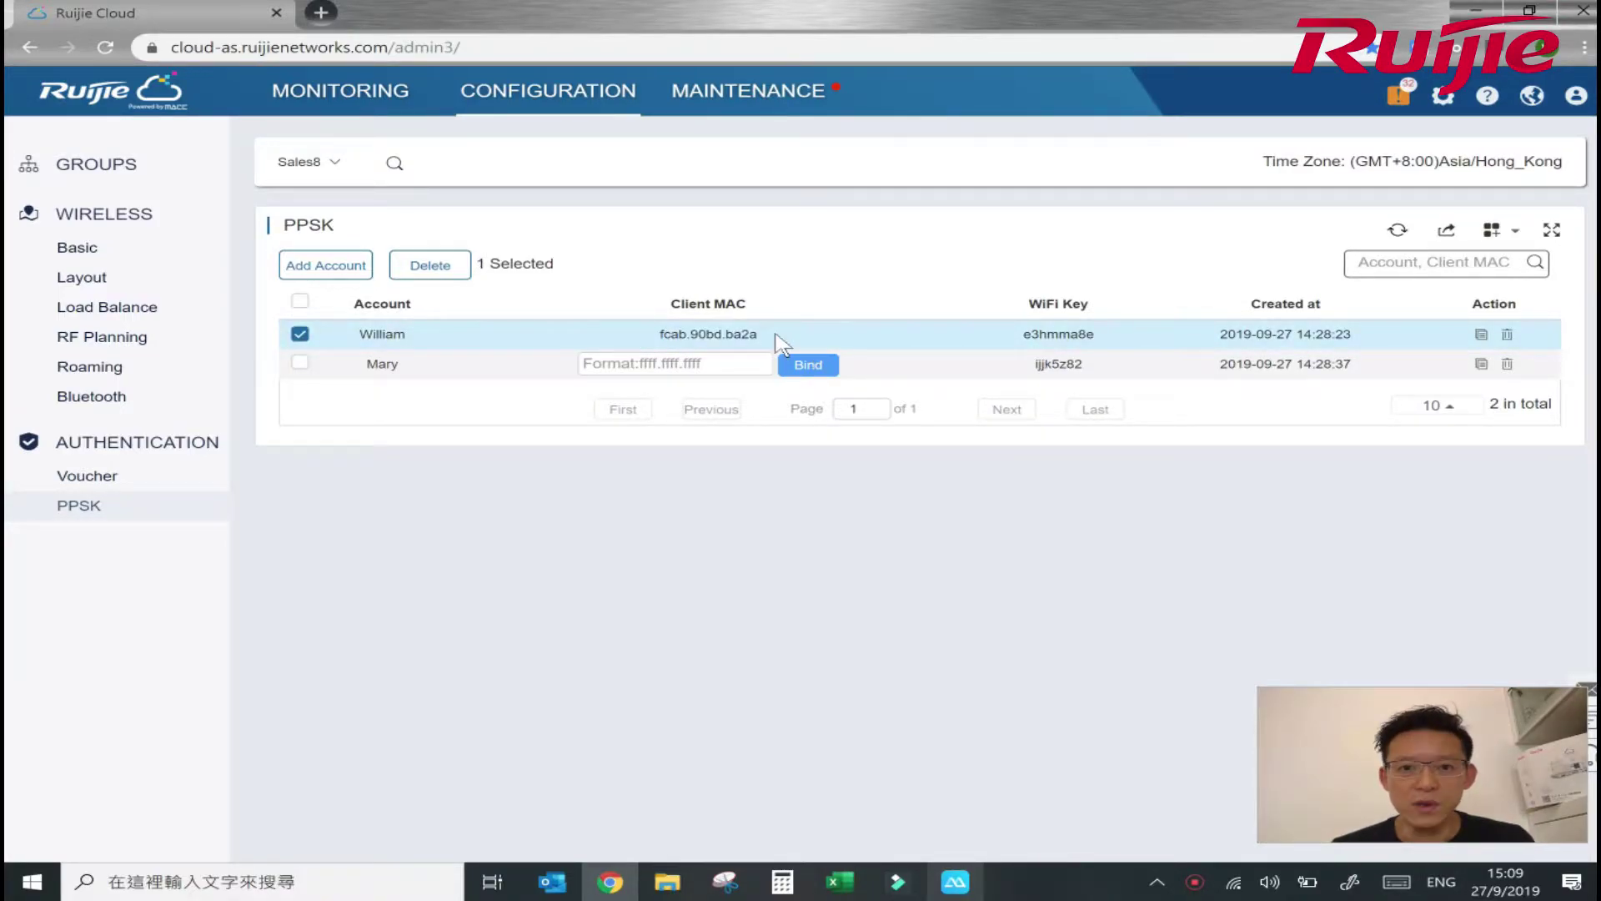
drag(777, 334, 646, 334)
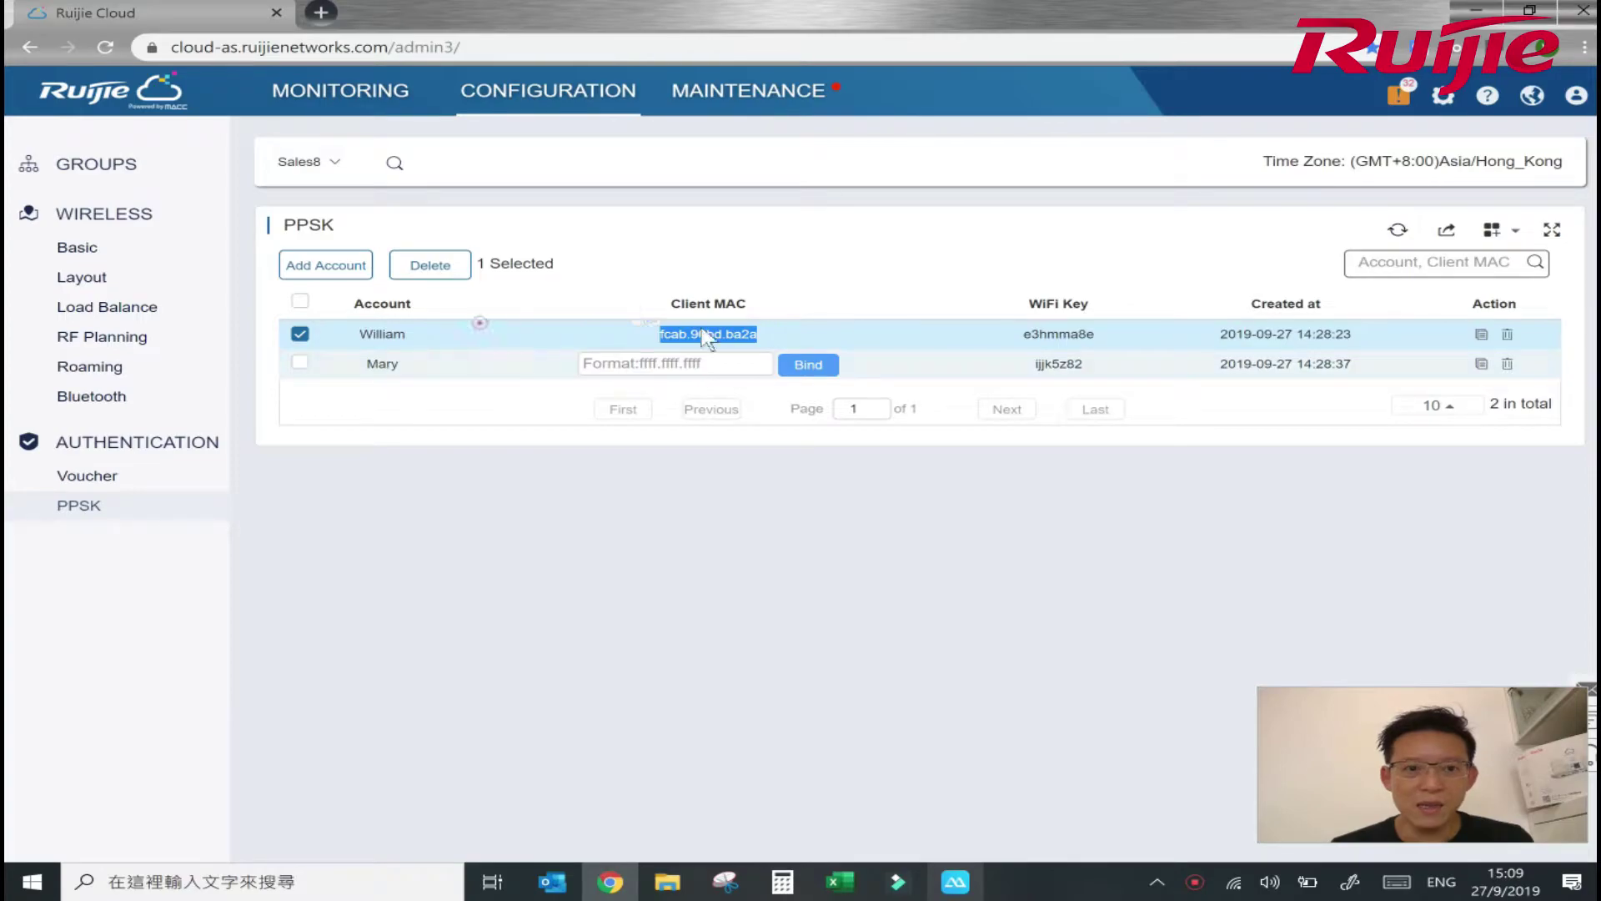
click(471, 314)
drag(1115, 337, 1024, 349)
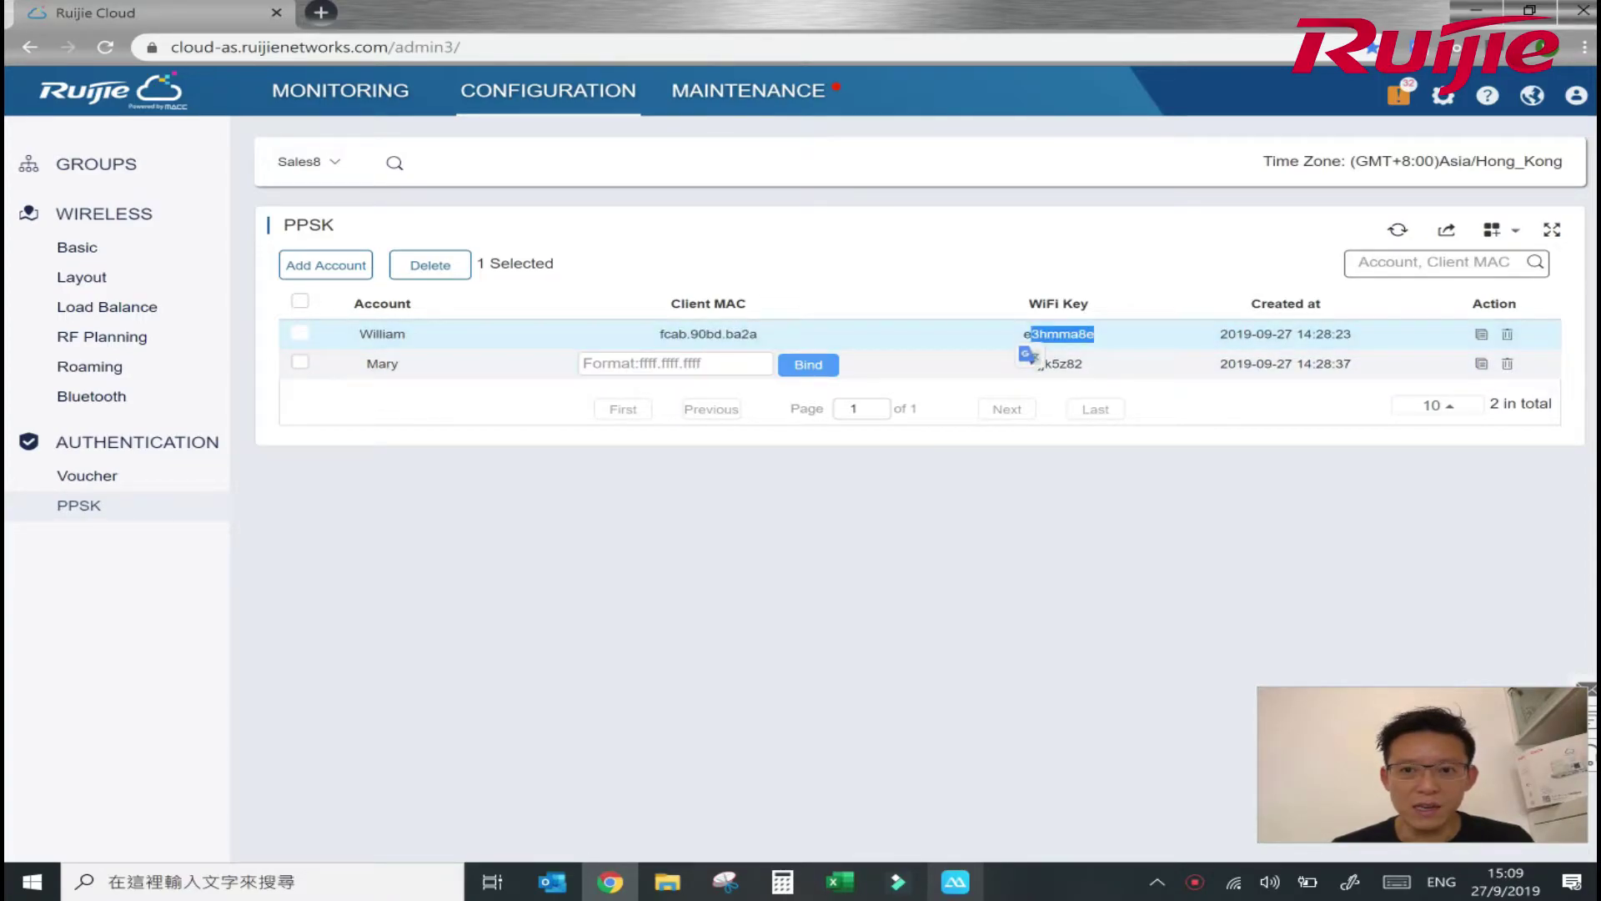
click(1024, 349)
click(1026, 351)
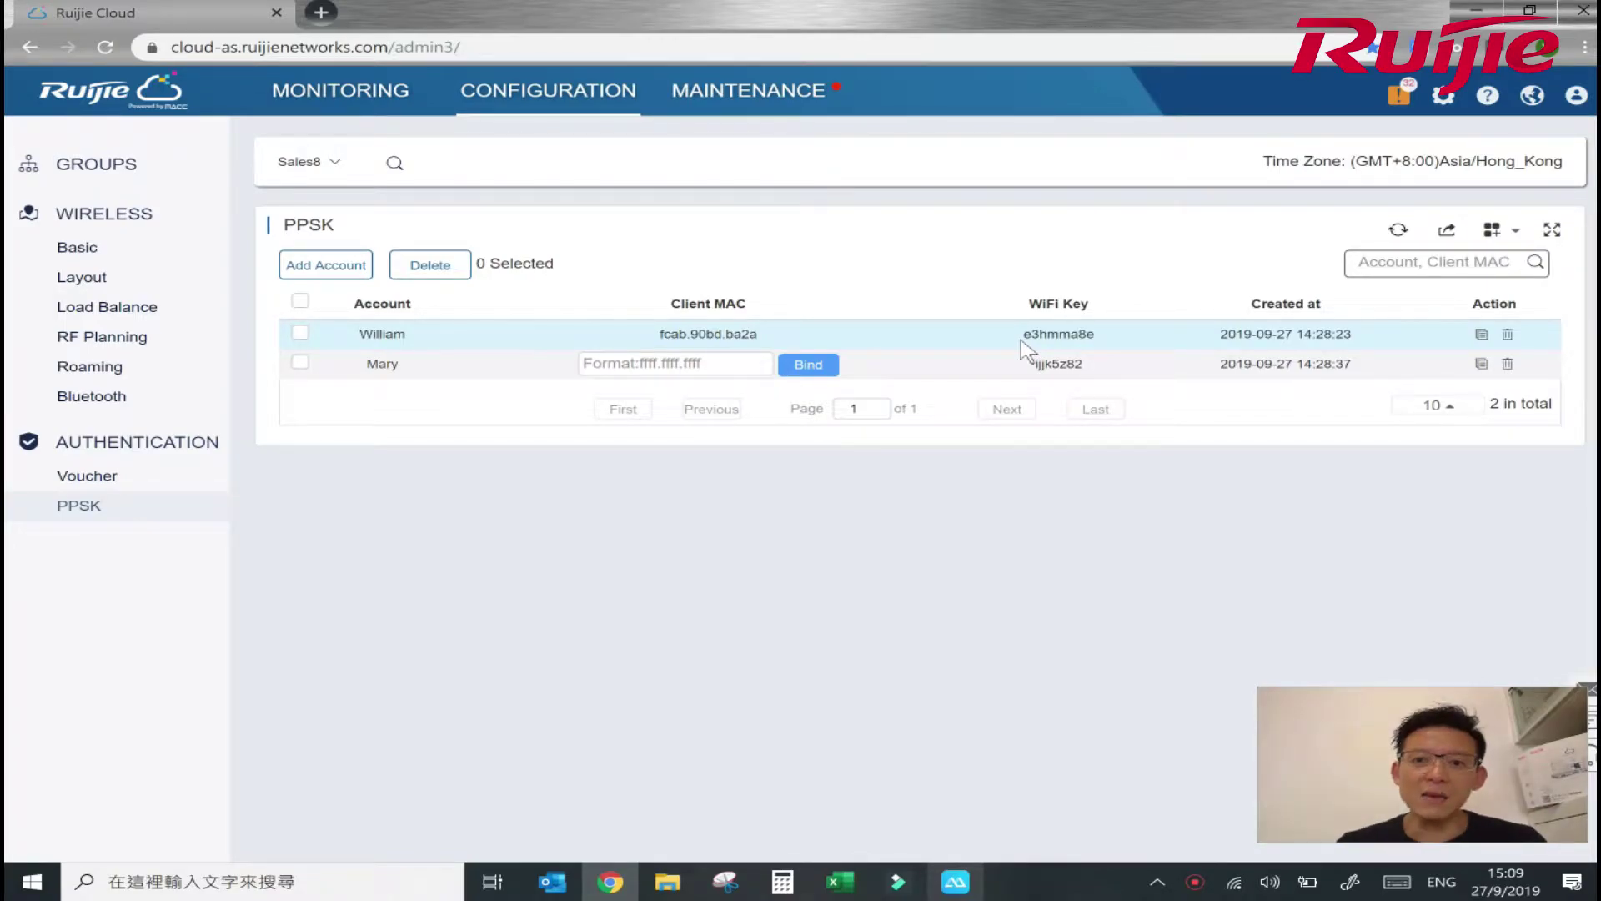
drag(1024, 349, 1098, 340)
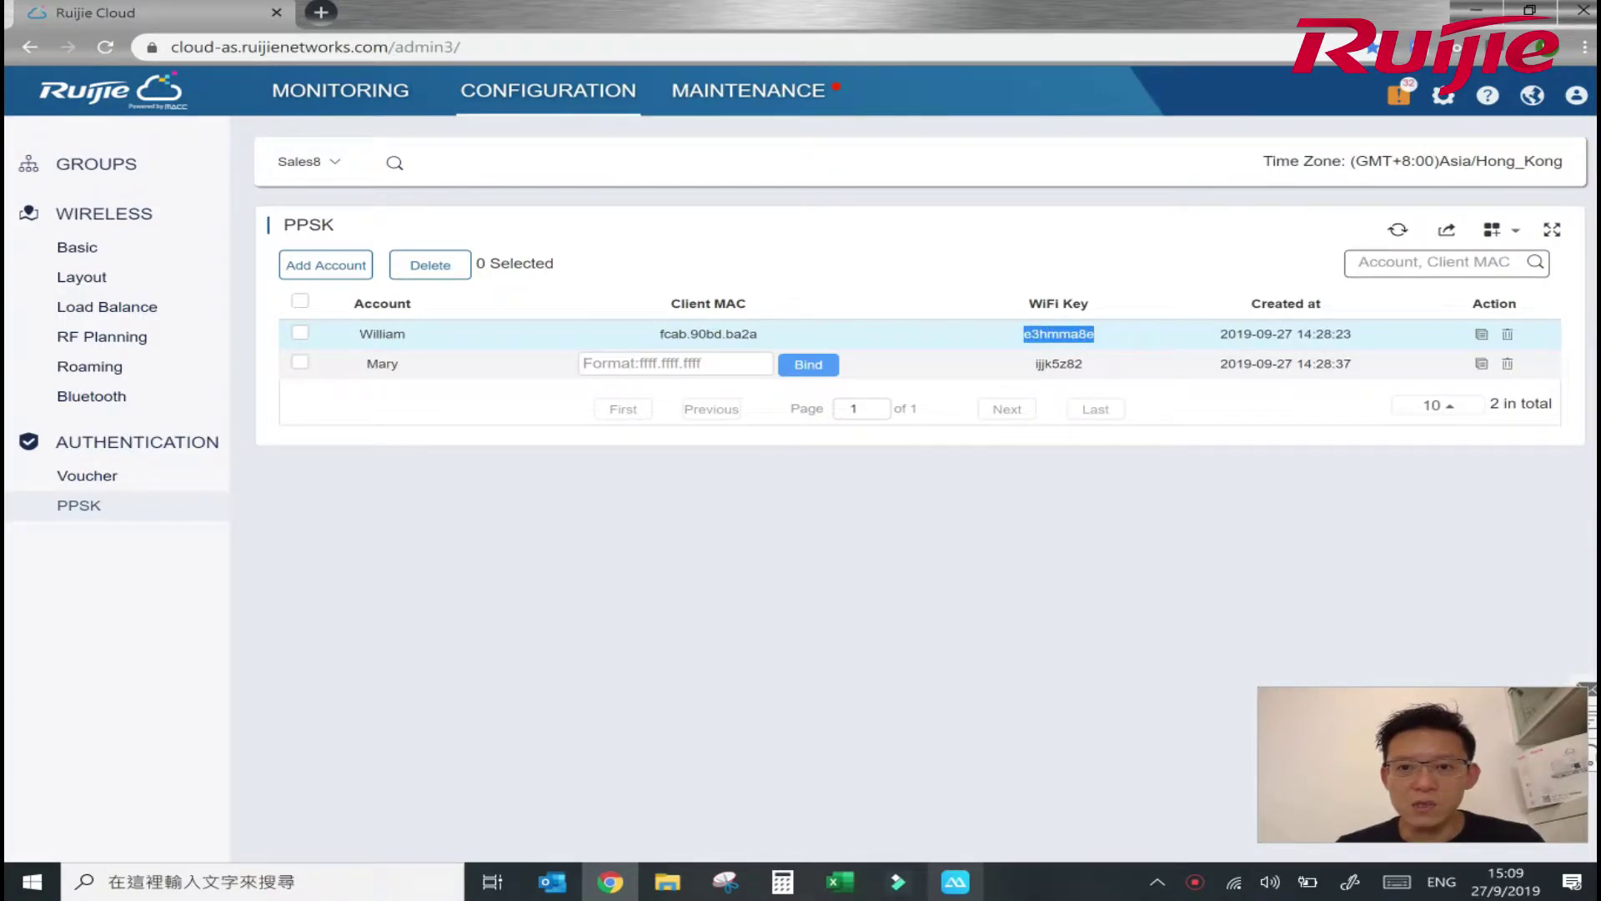
click(1101, 342)
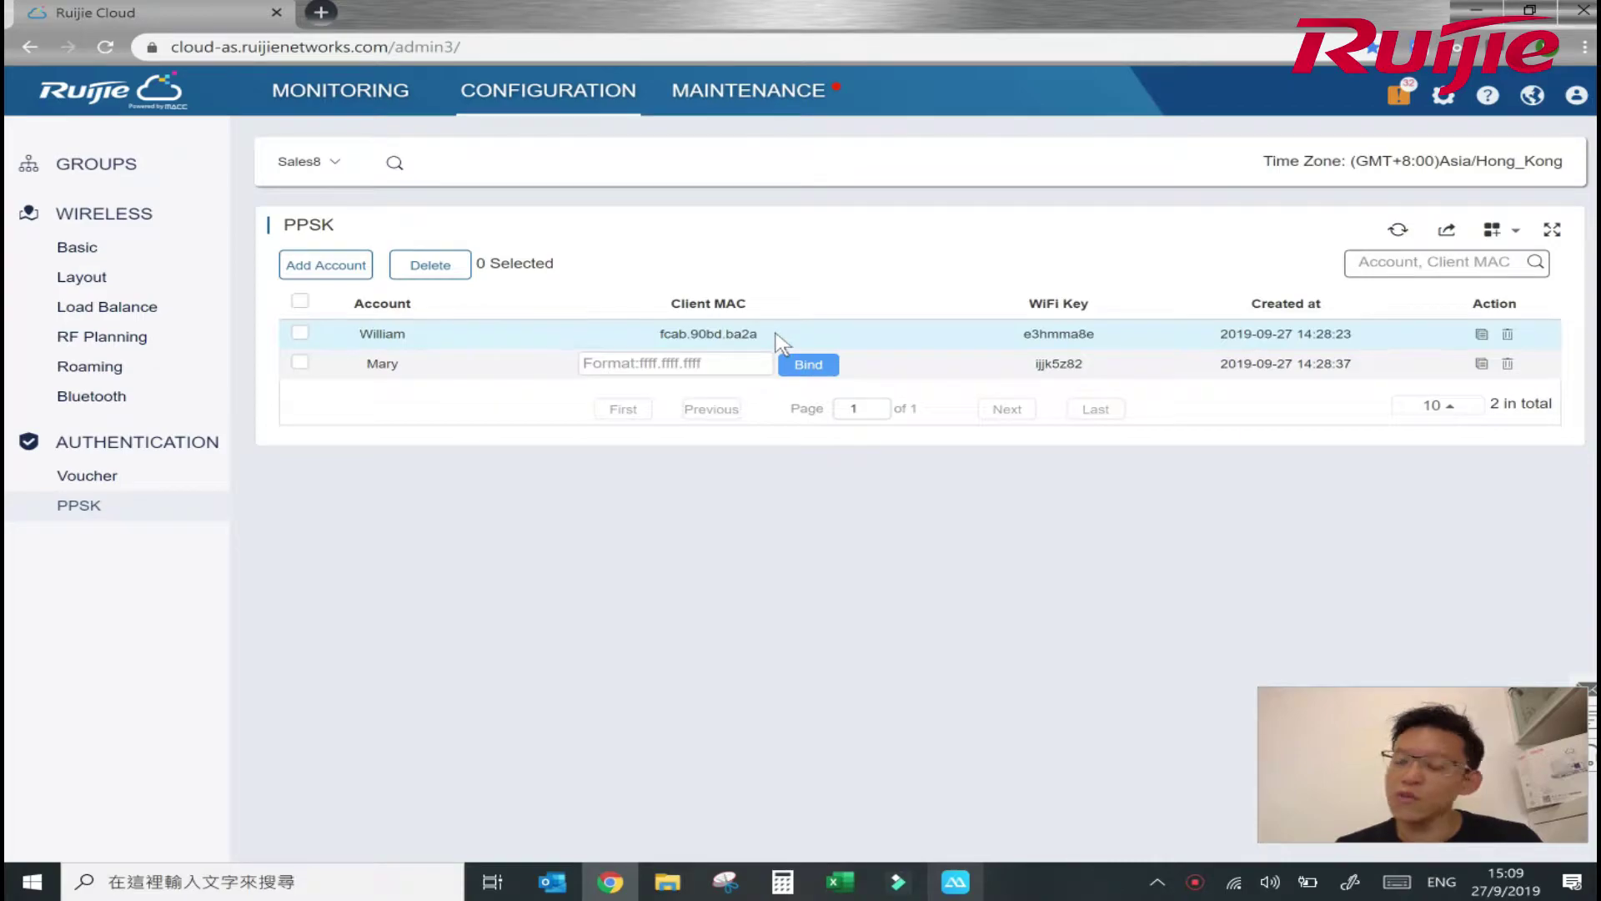
drag(780, 342, 663, 336)
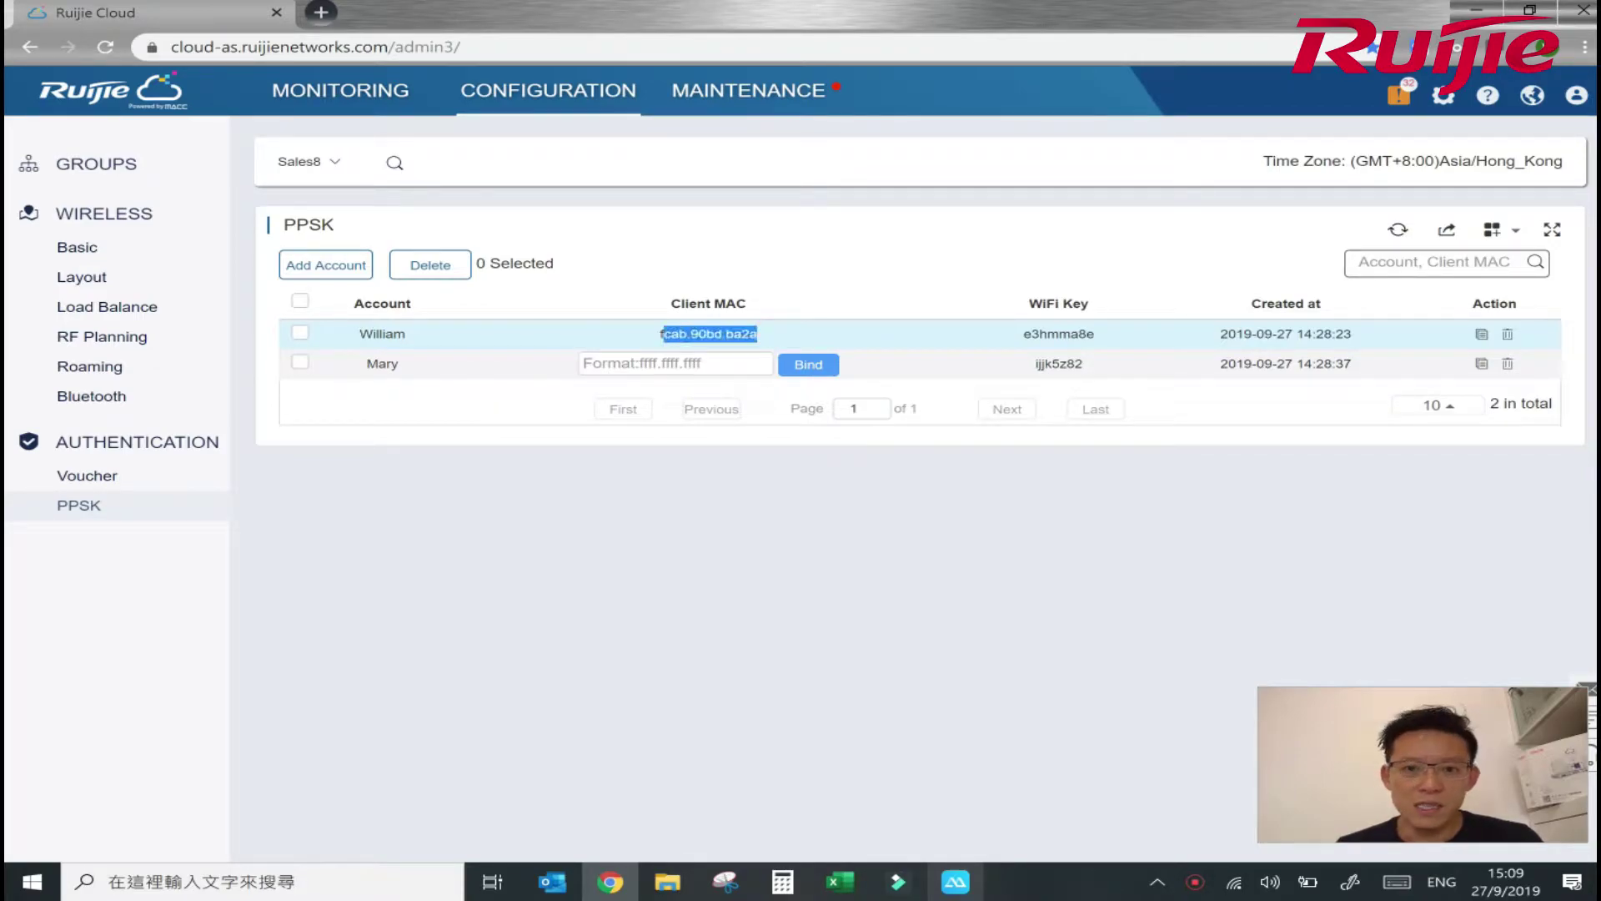
click(828, 338)
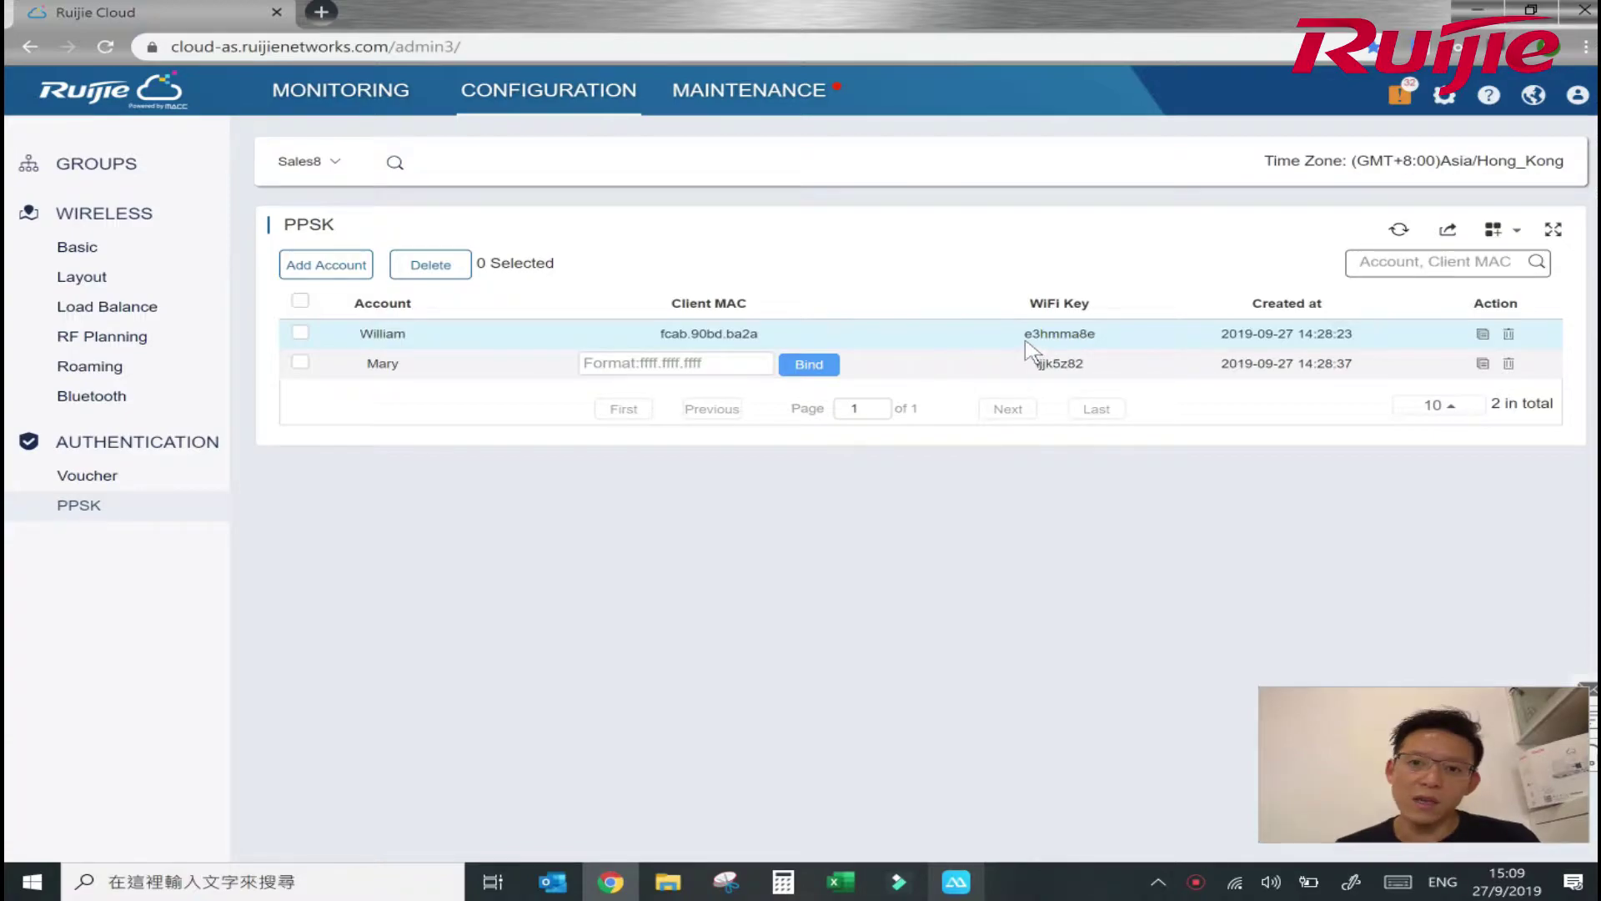
drag(1026, 337, 1099, 344)
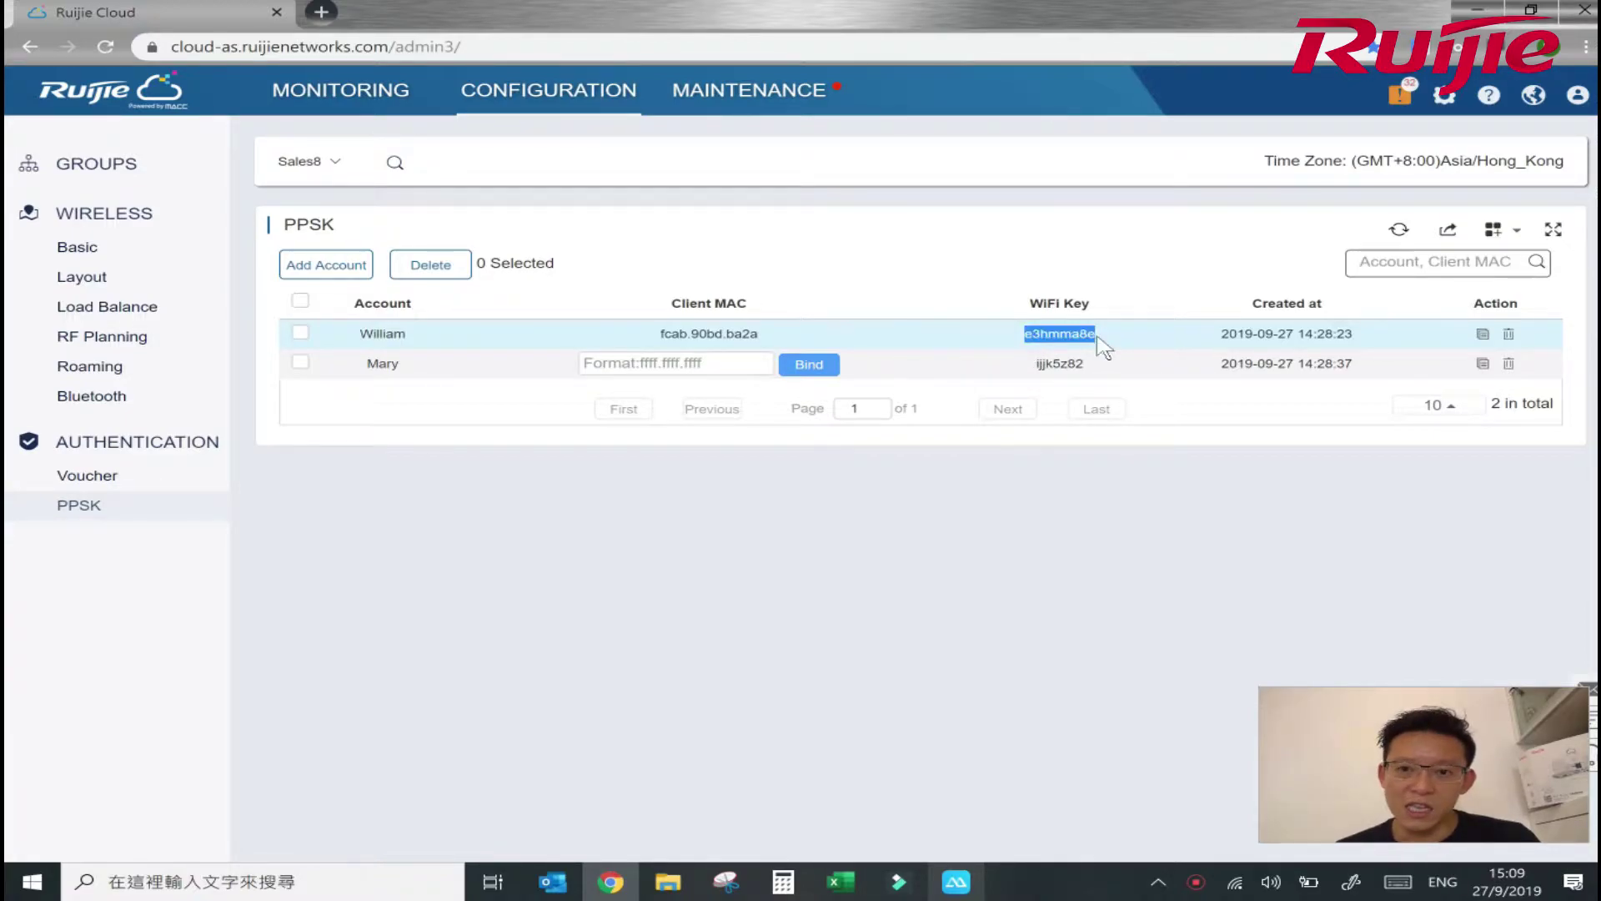
click(1102, 343)
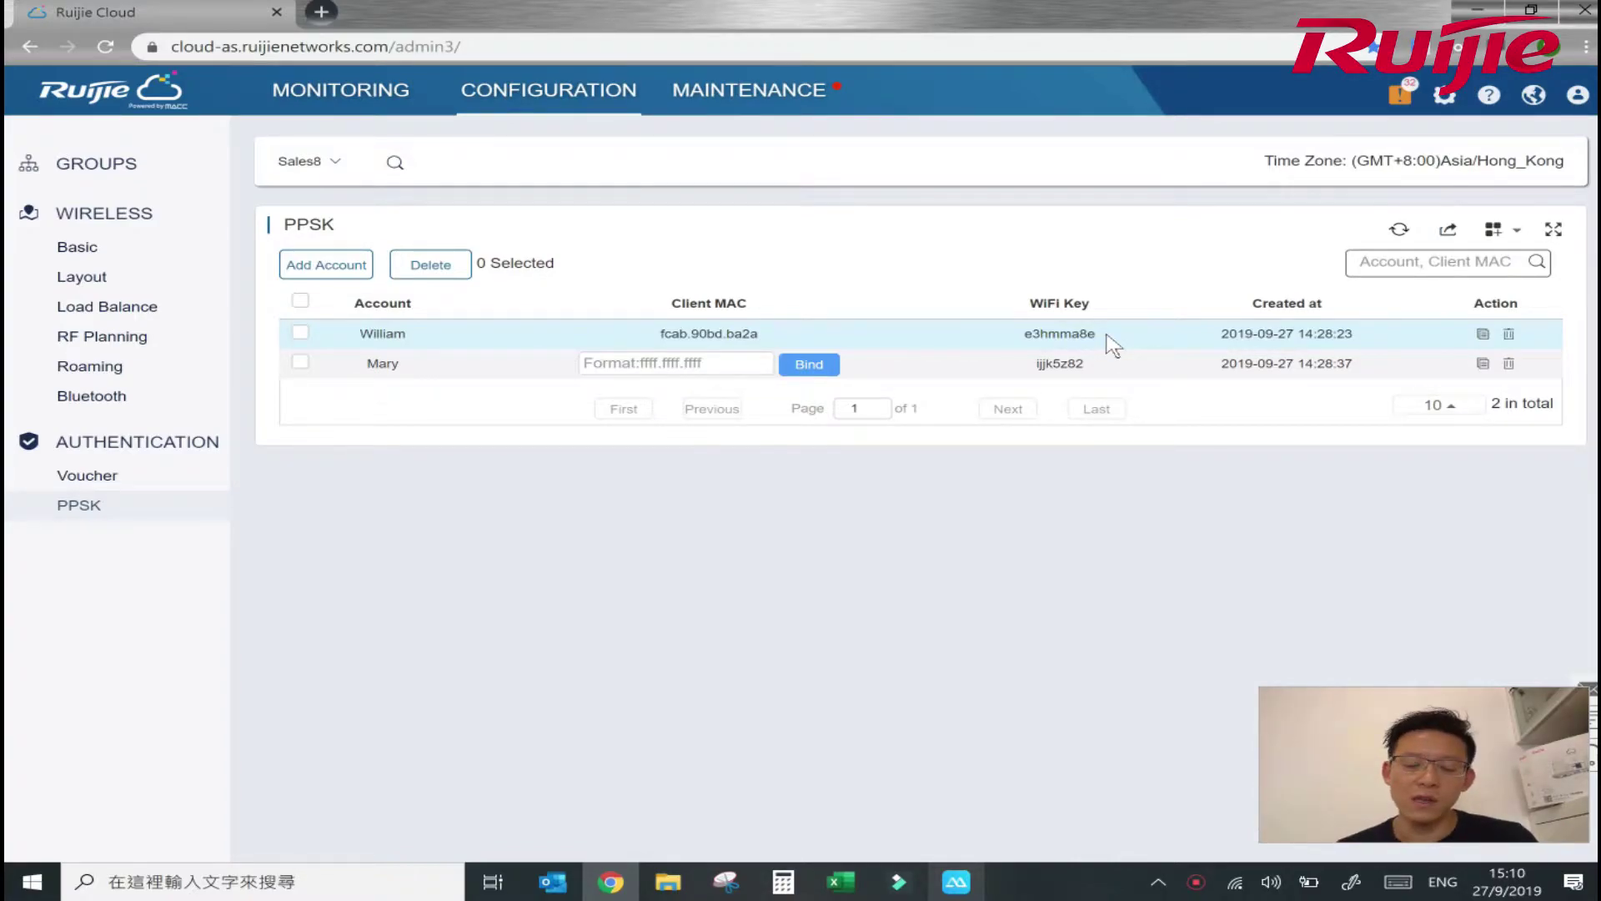
drag(1114, 343, 1024, 337)
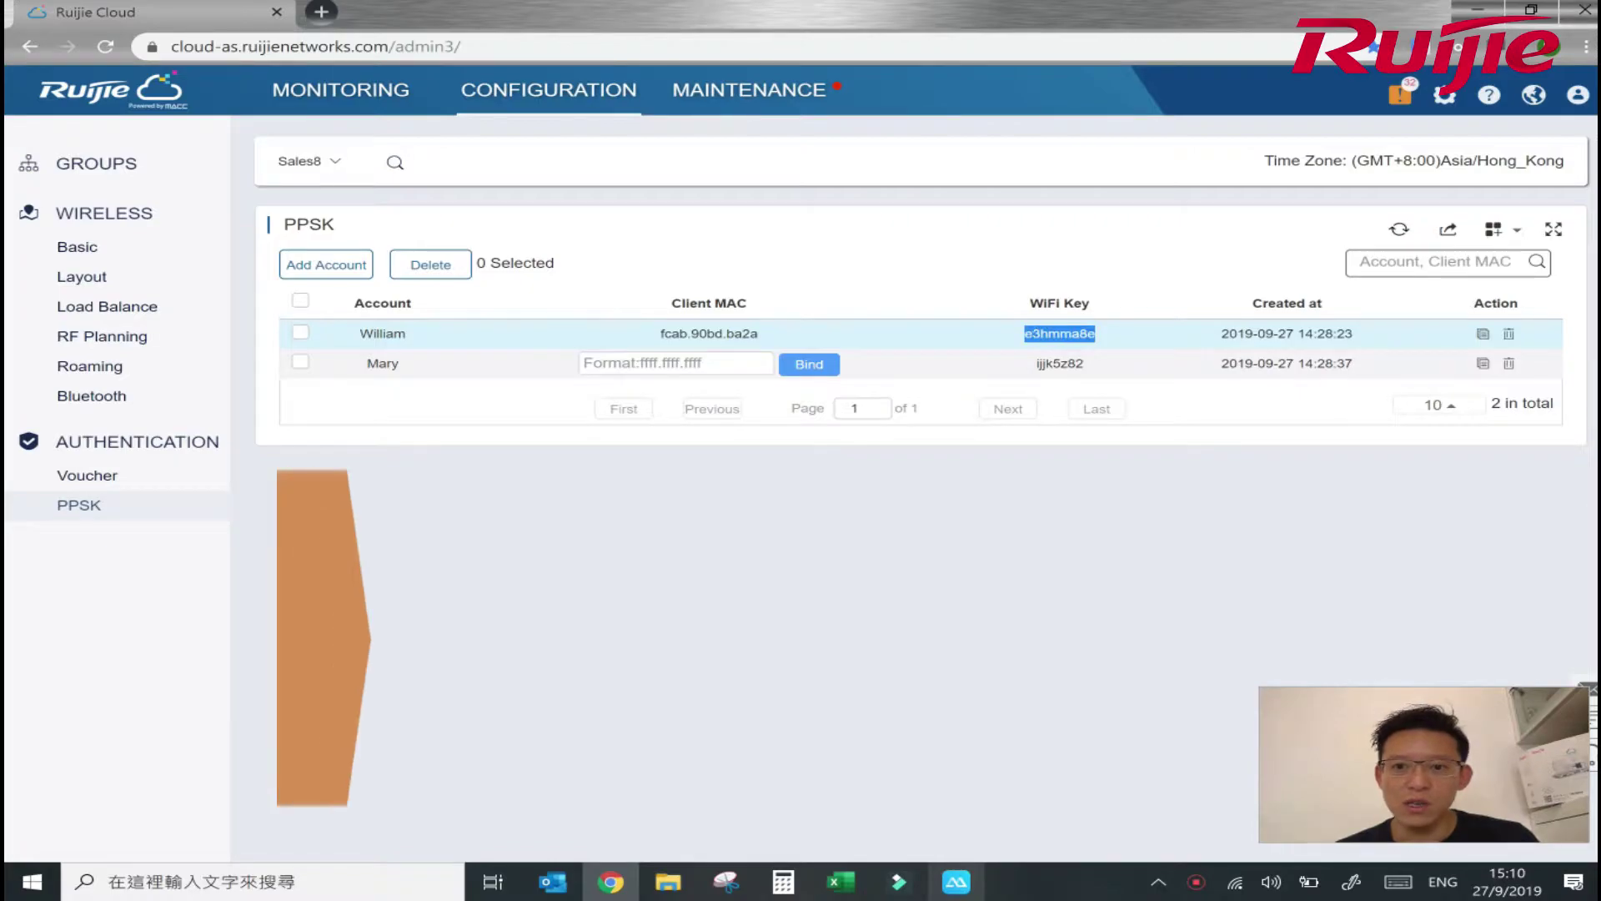
click(1106, 351)
click(1107, 350)
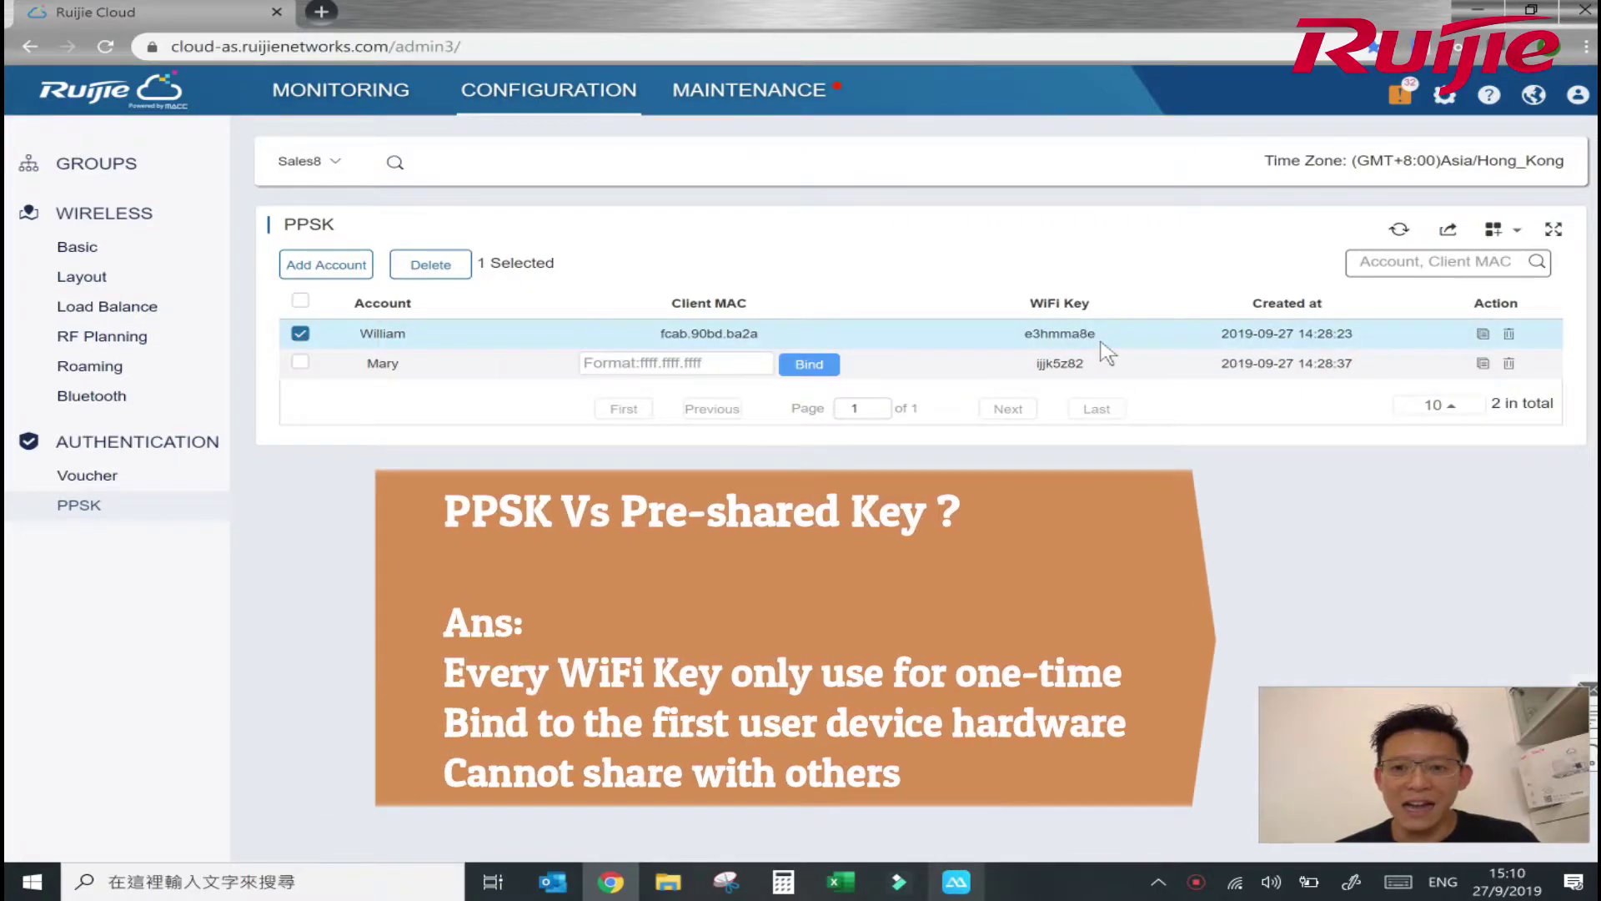
click(1114, 350)
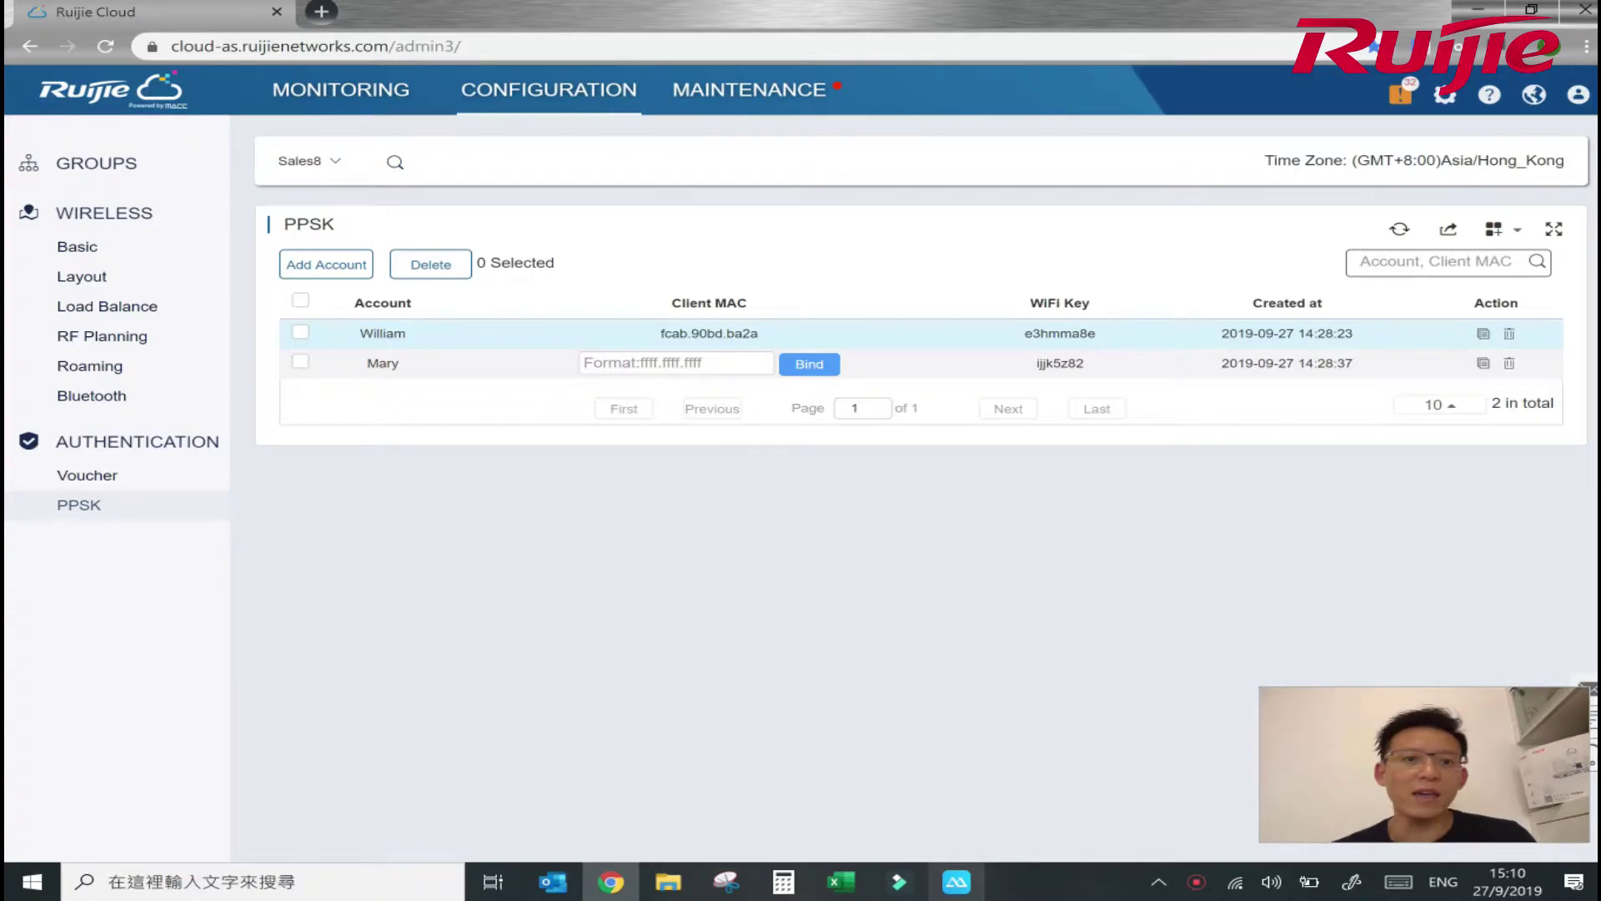
click(326, 264)
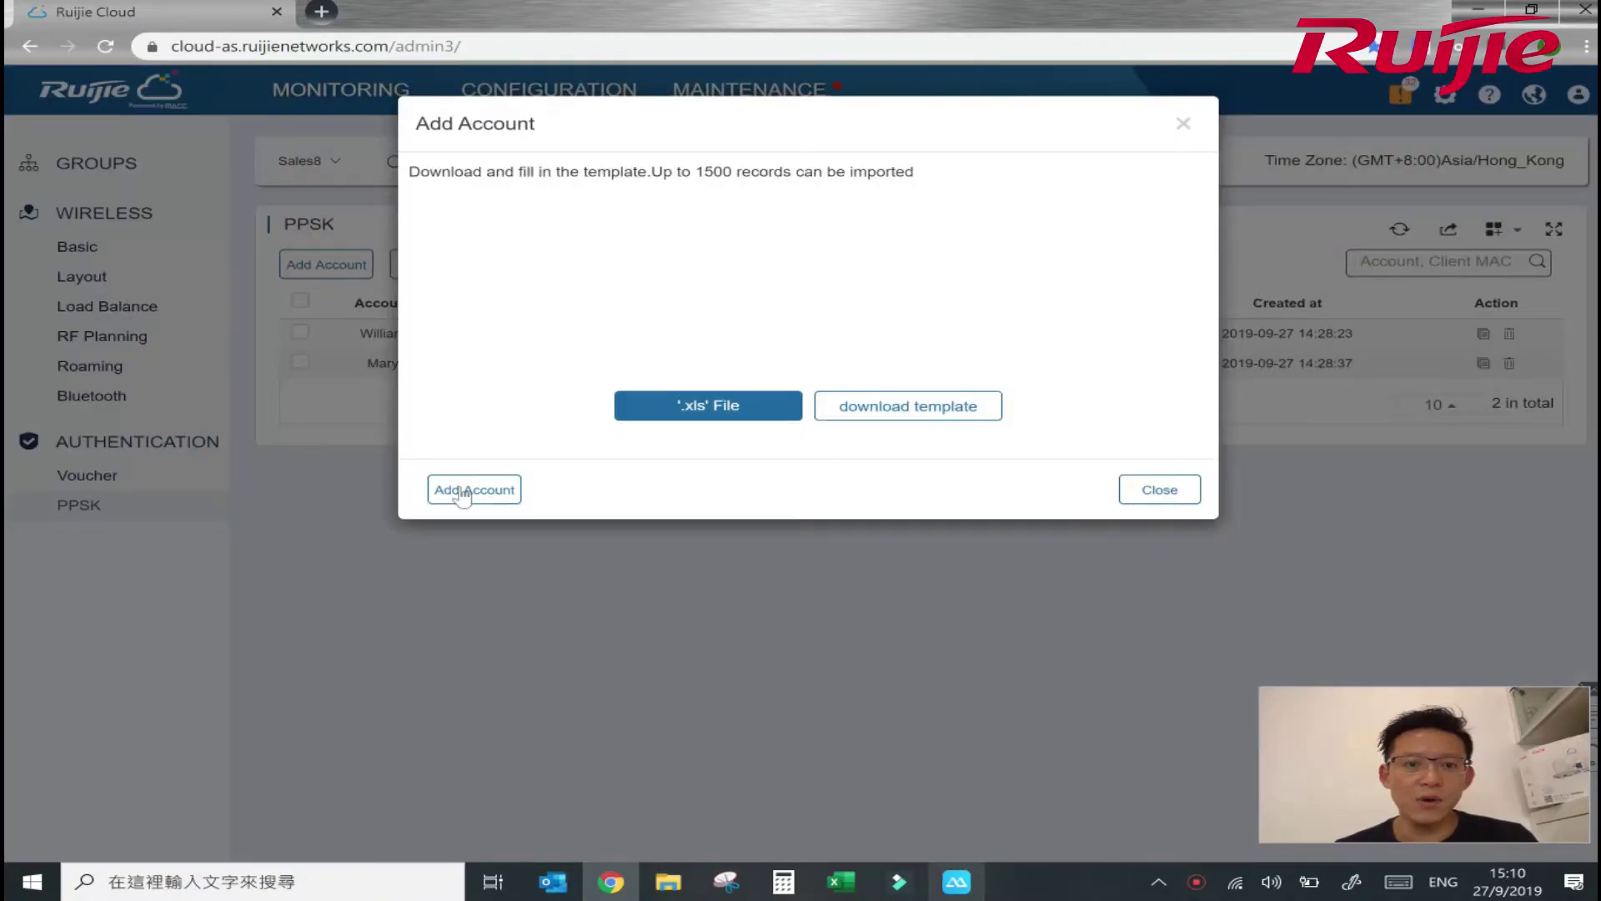
Step: Manually add a single PPSK account named William2 and dismiss the success message
click(464, 492)
click(715, 176)
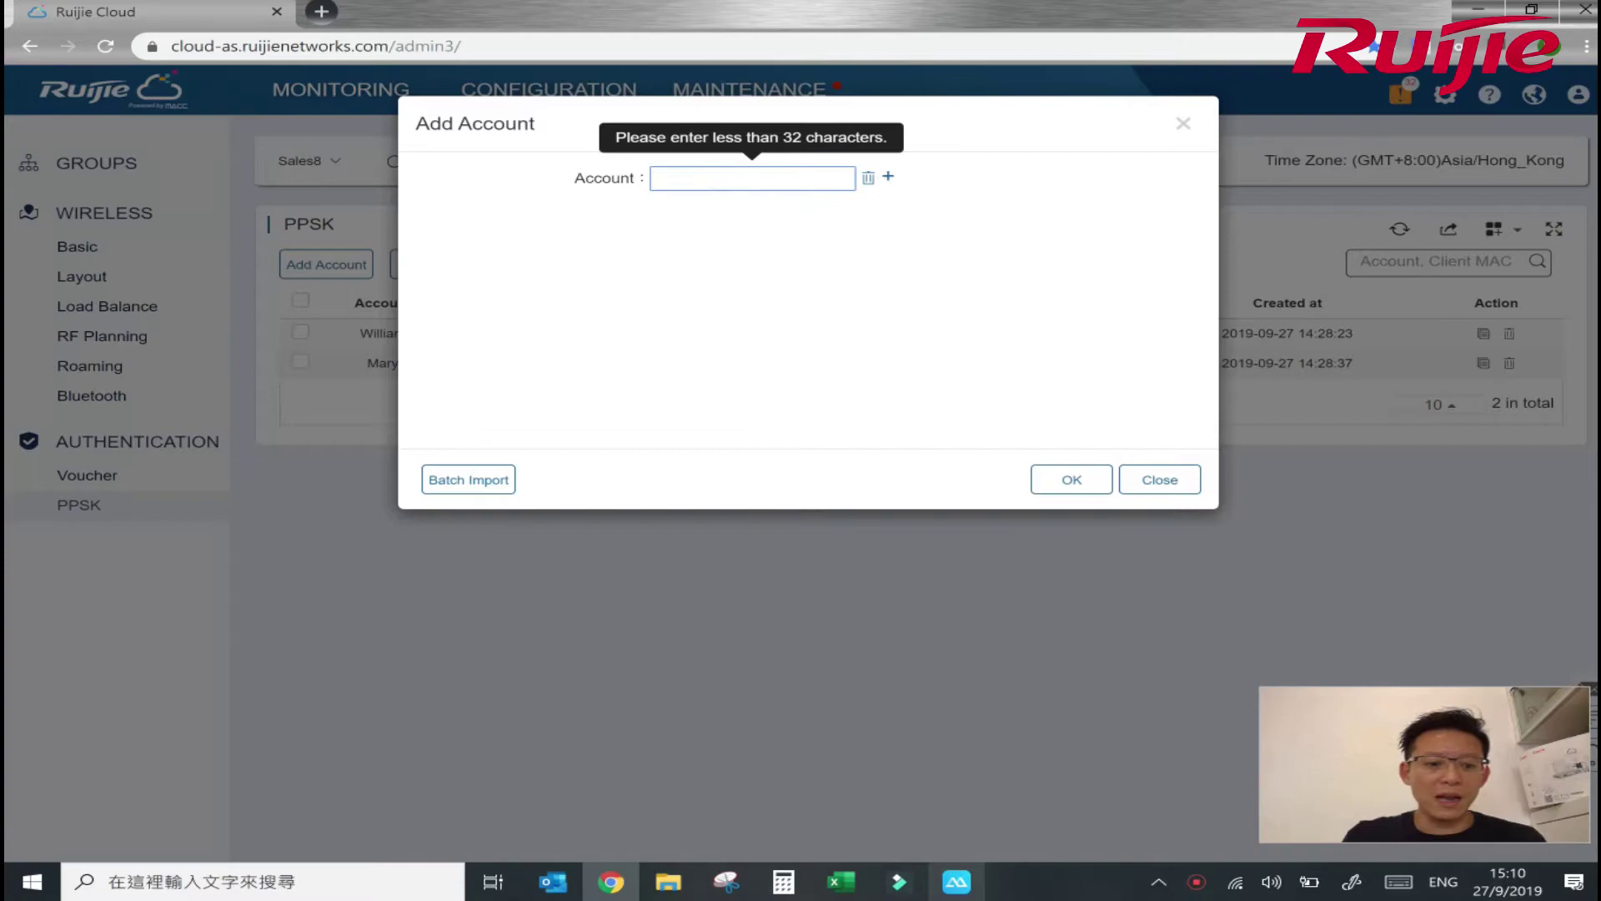
text(Willia)
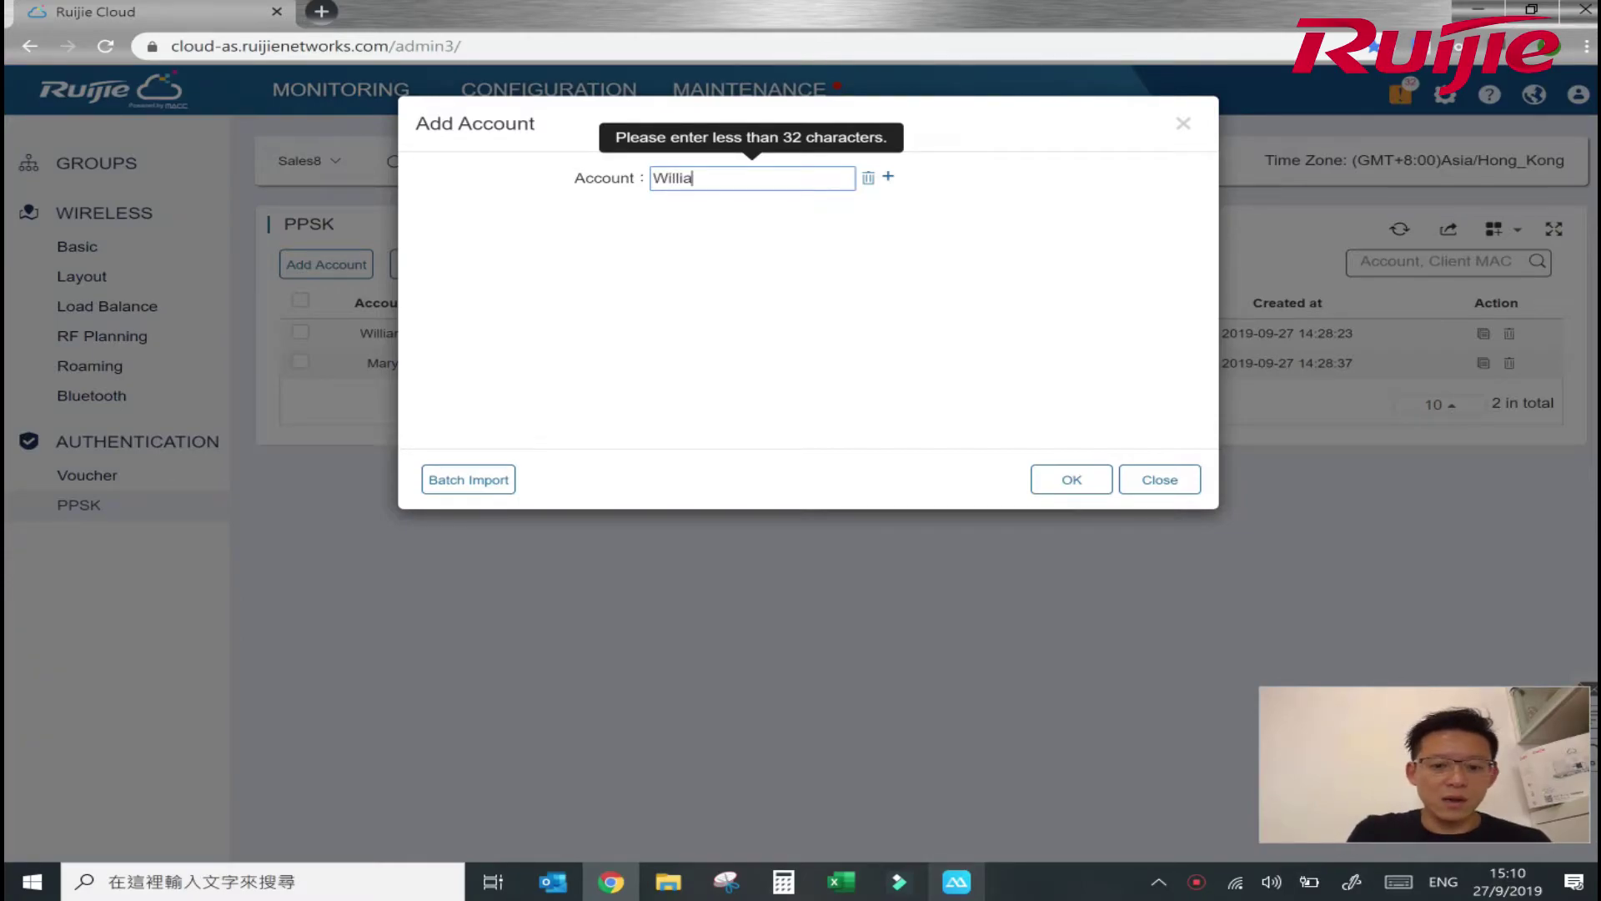
text(m2)
click(1050, 489)
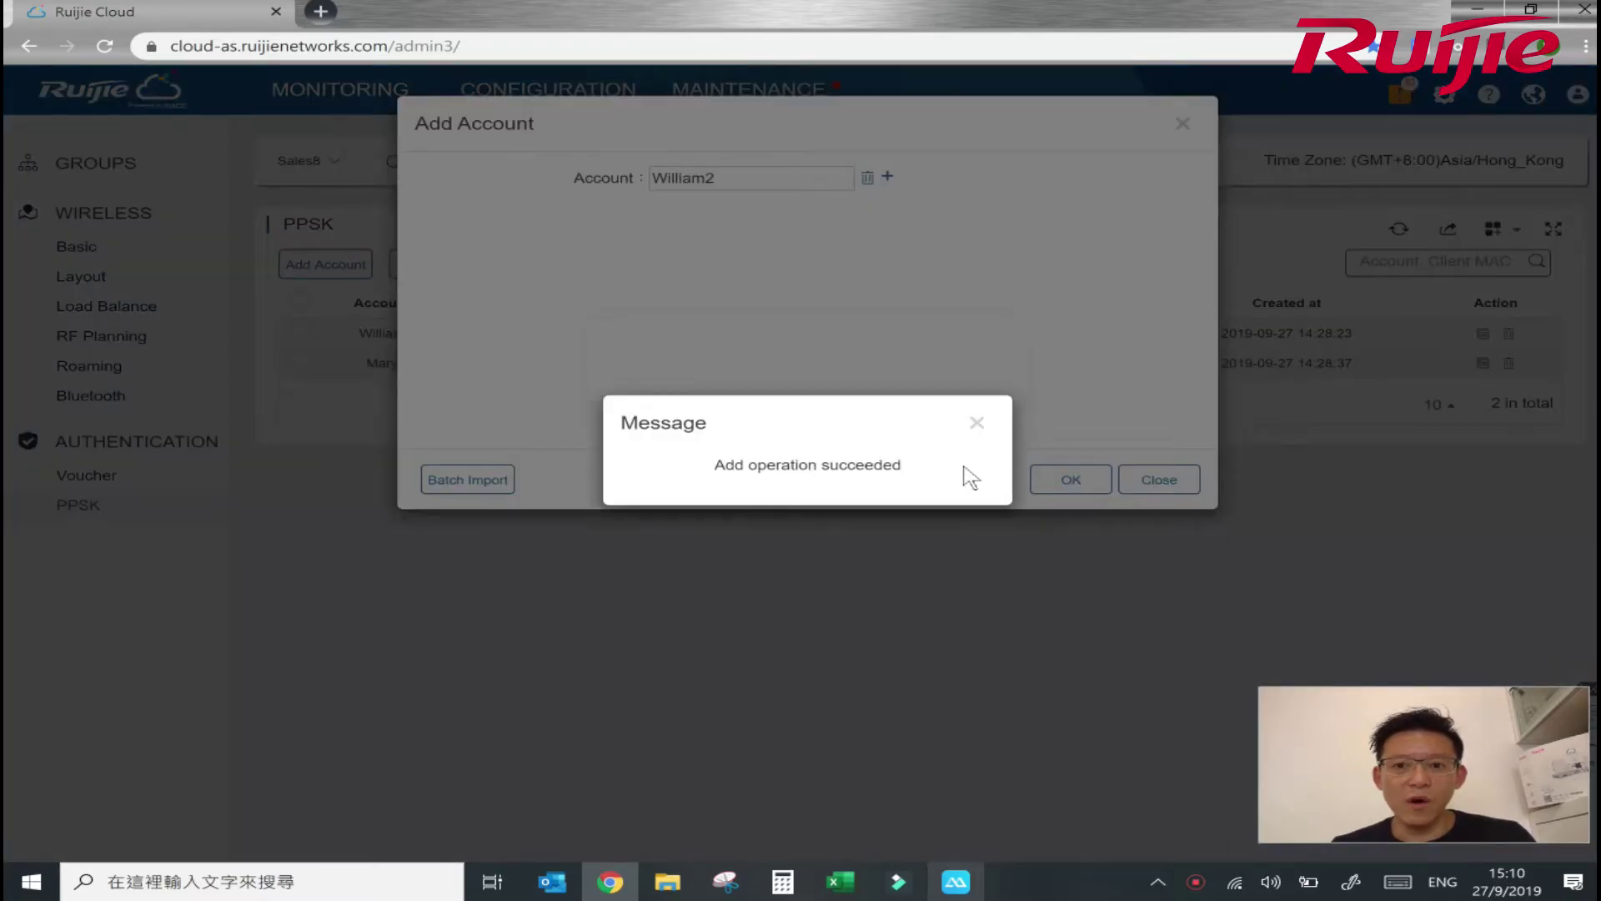
click(977, 423)
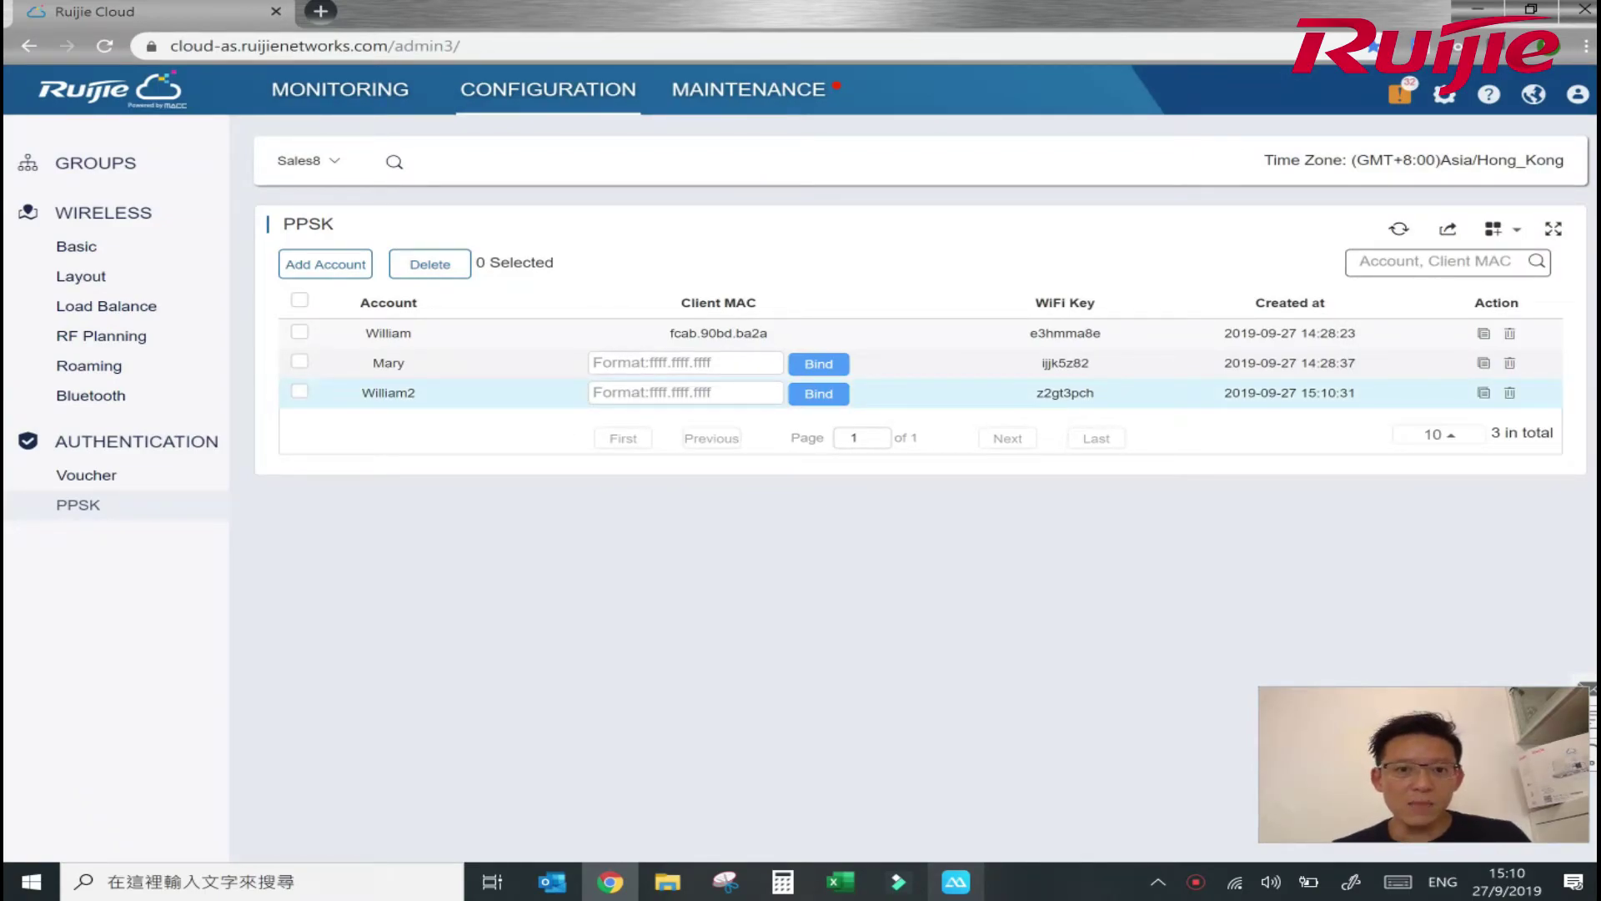
drag(1012, 403, 1126, 405)
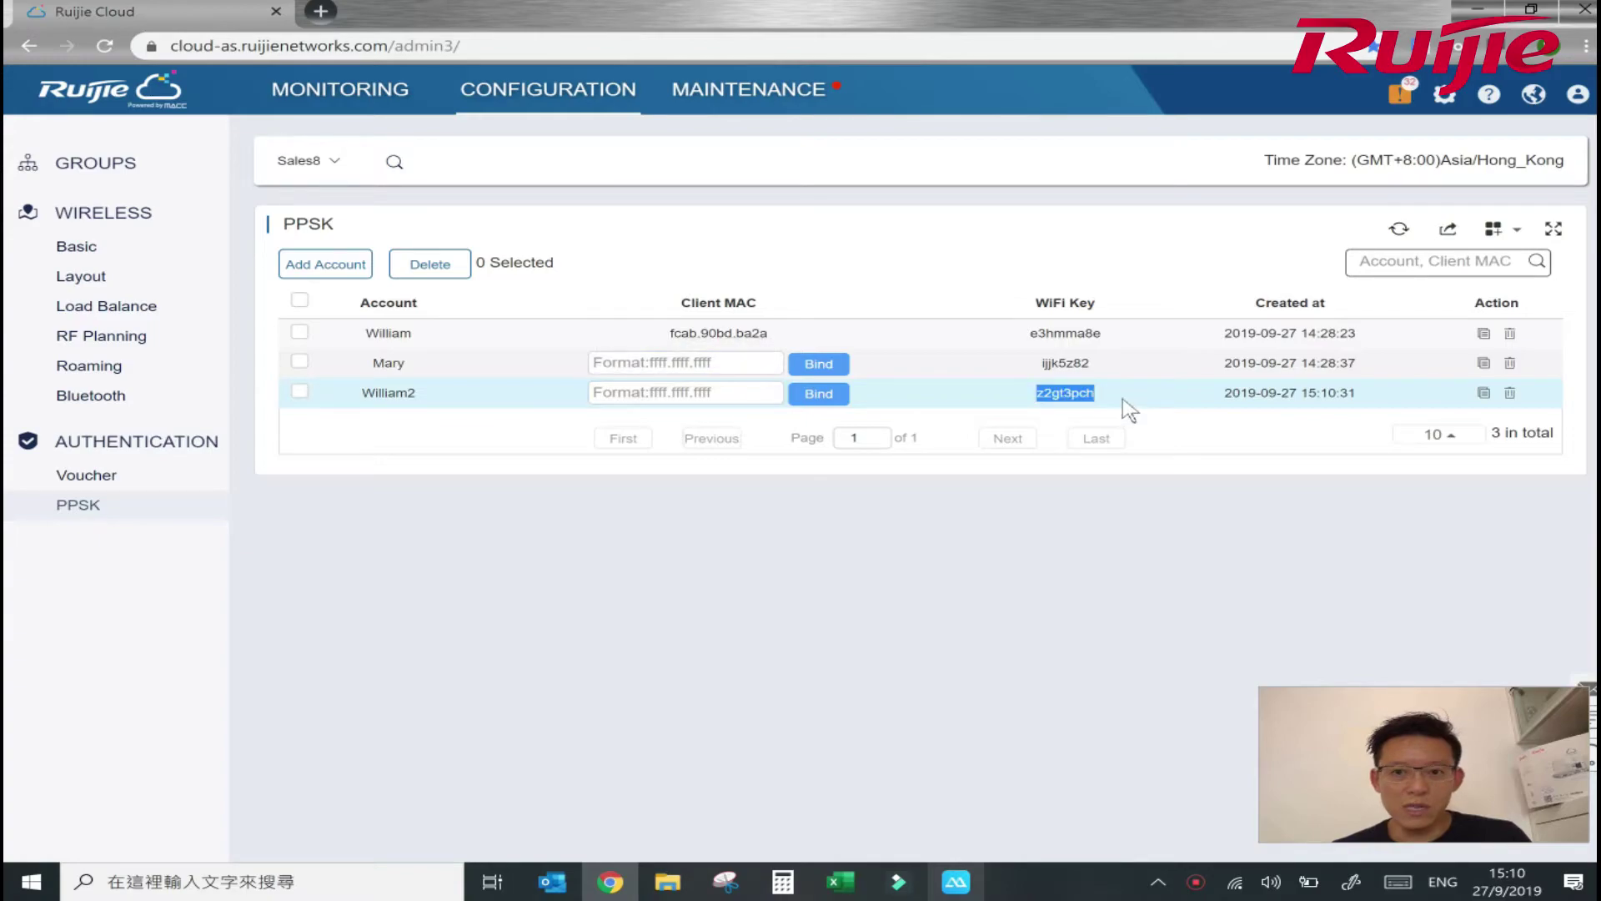
click(1130, 408)
click(1130, 408)
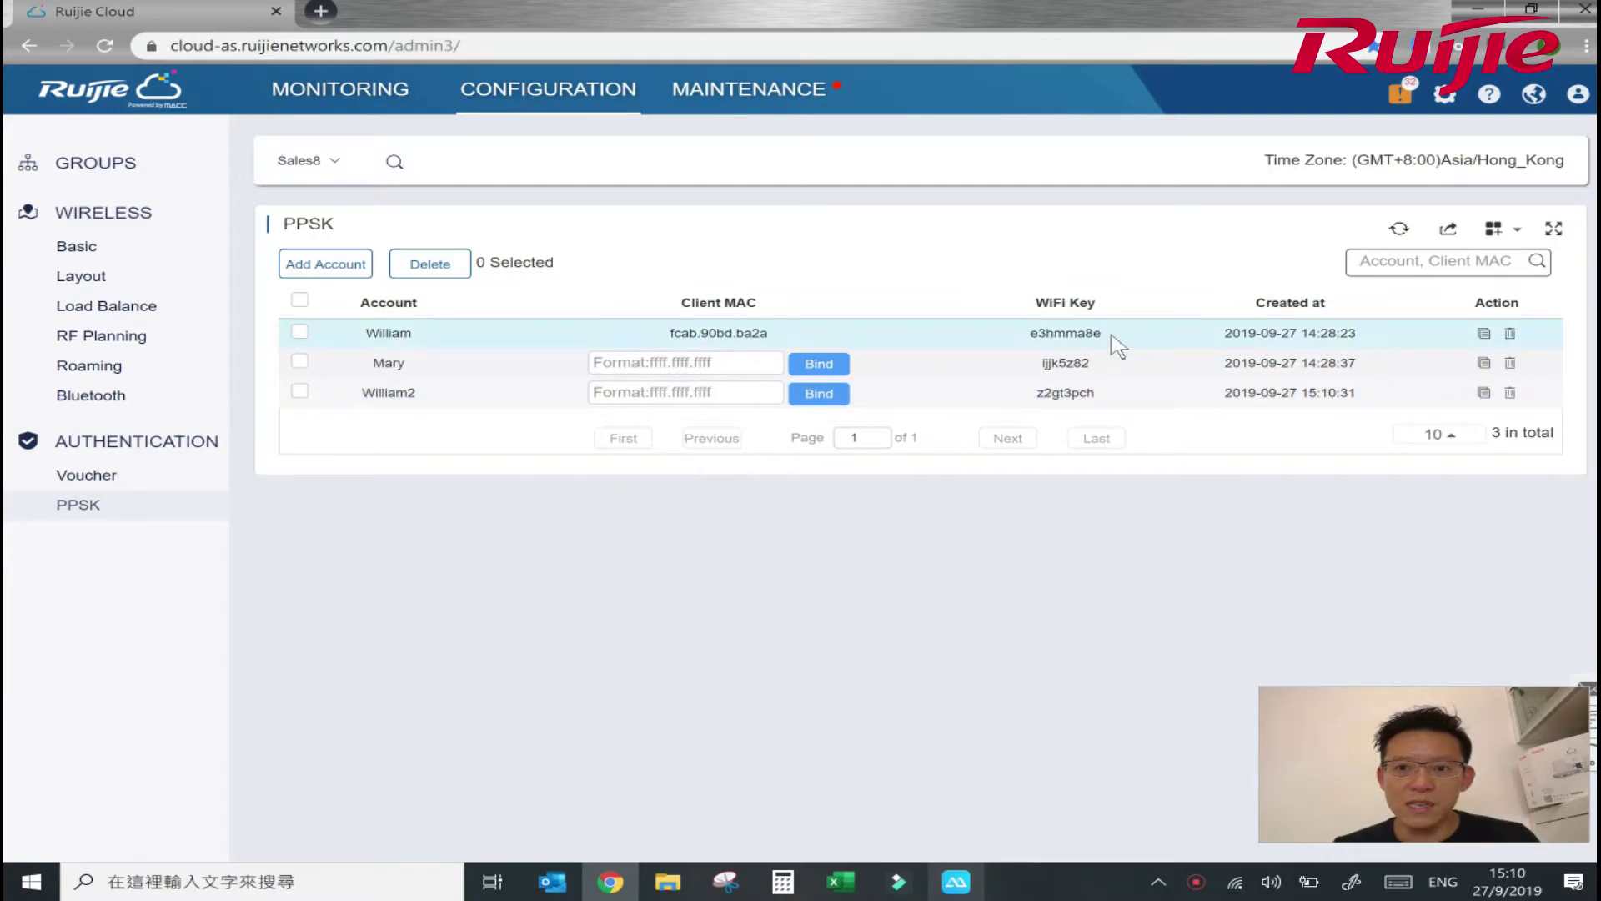
drag(1114, 338, 1021, 346)
click(1005, 346)
click(1005, 346)
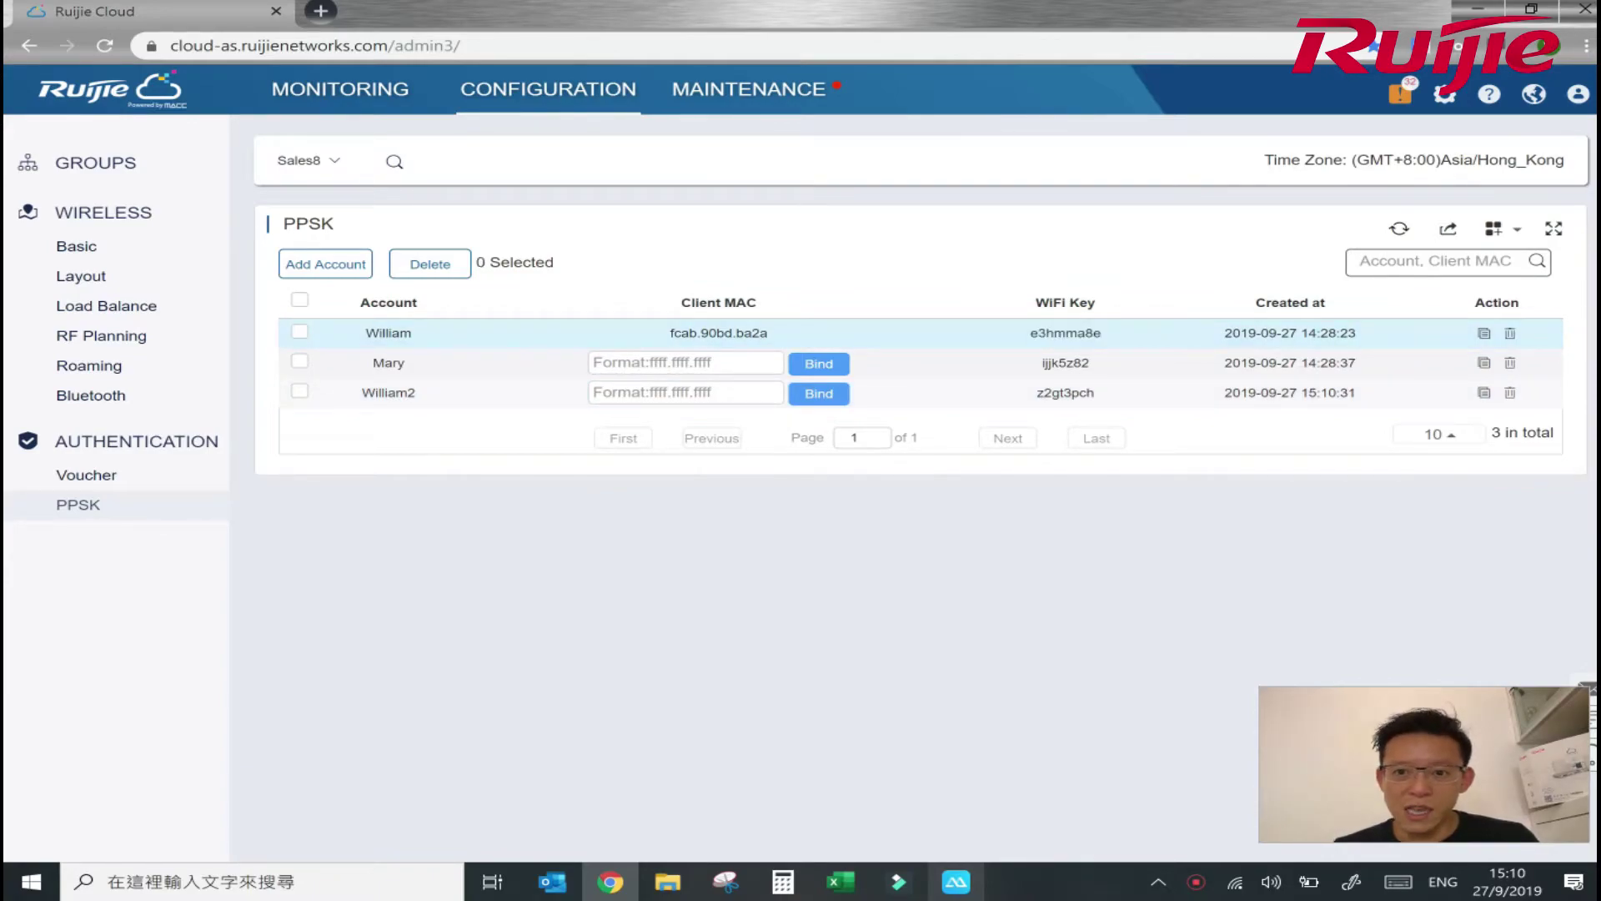
click(956, 882)
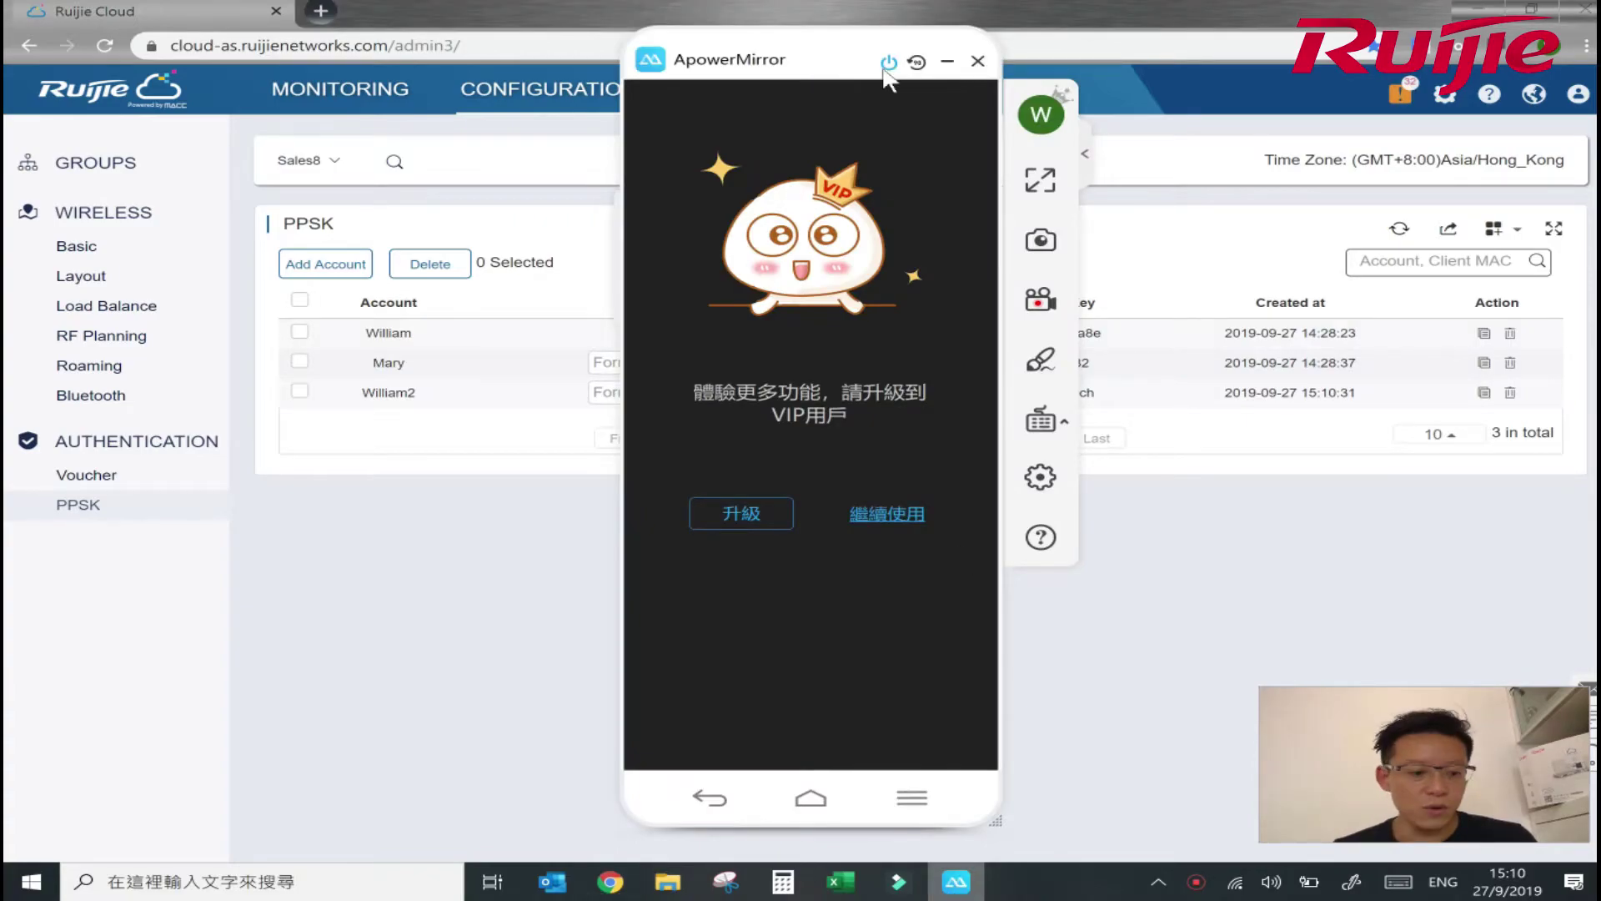
Step: Move the mirror left and open the phone's Settings > Wireless & networks > Wi-Fi list
drag(839, 47, 408, 46)
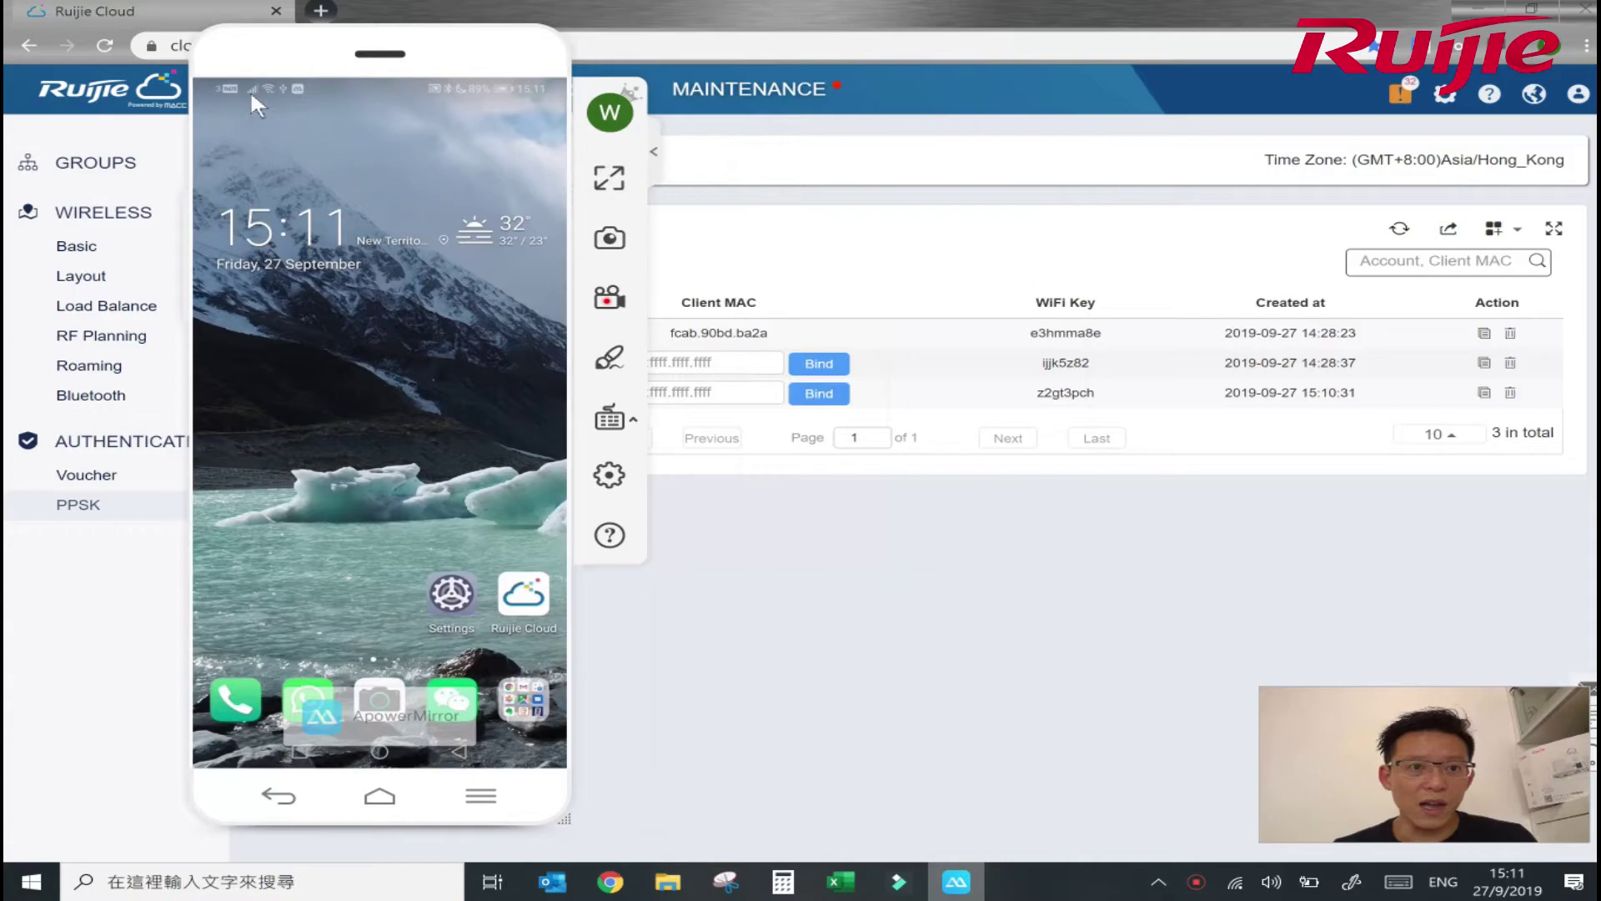
click(452, 593)
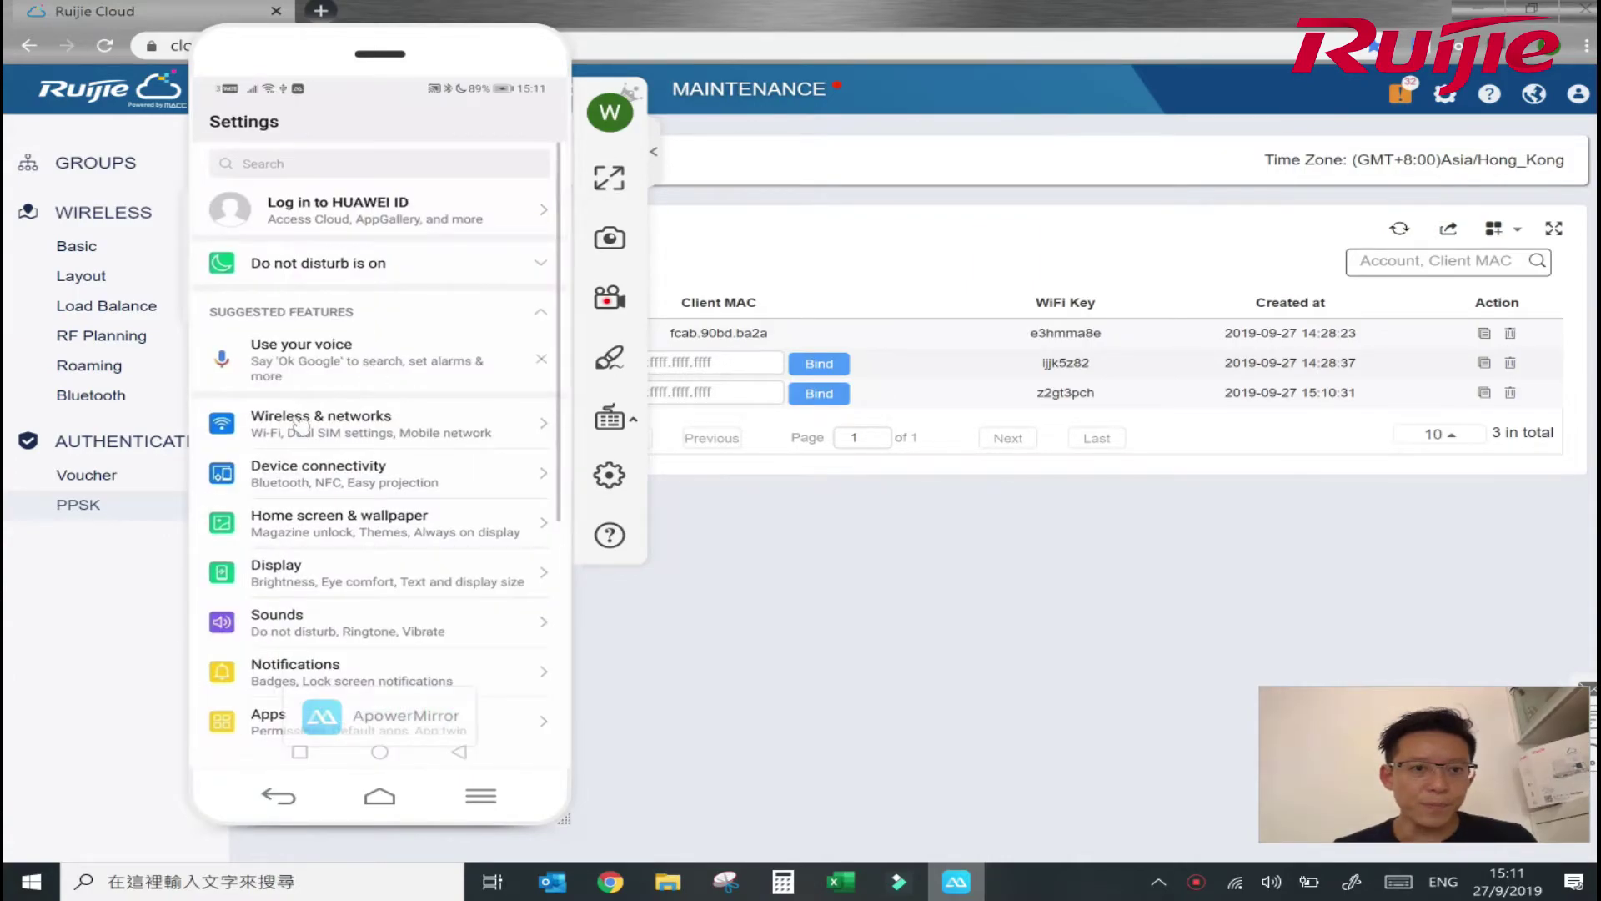
click(300, 426)
click(265, 210)
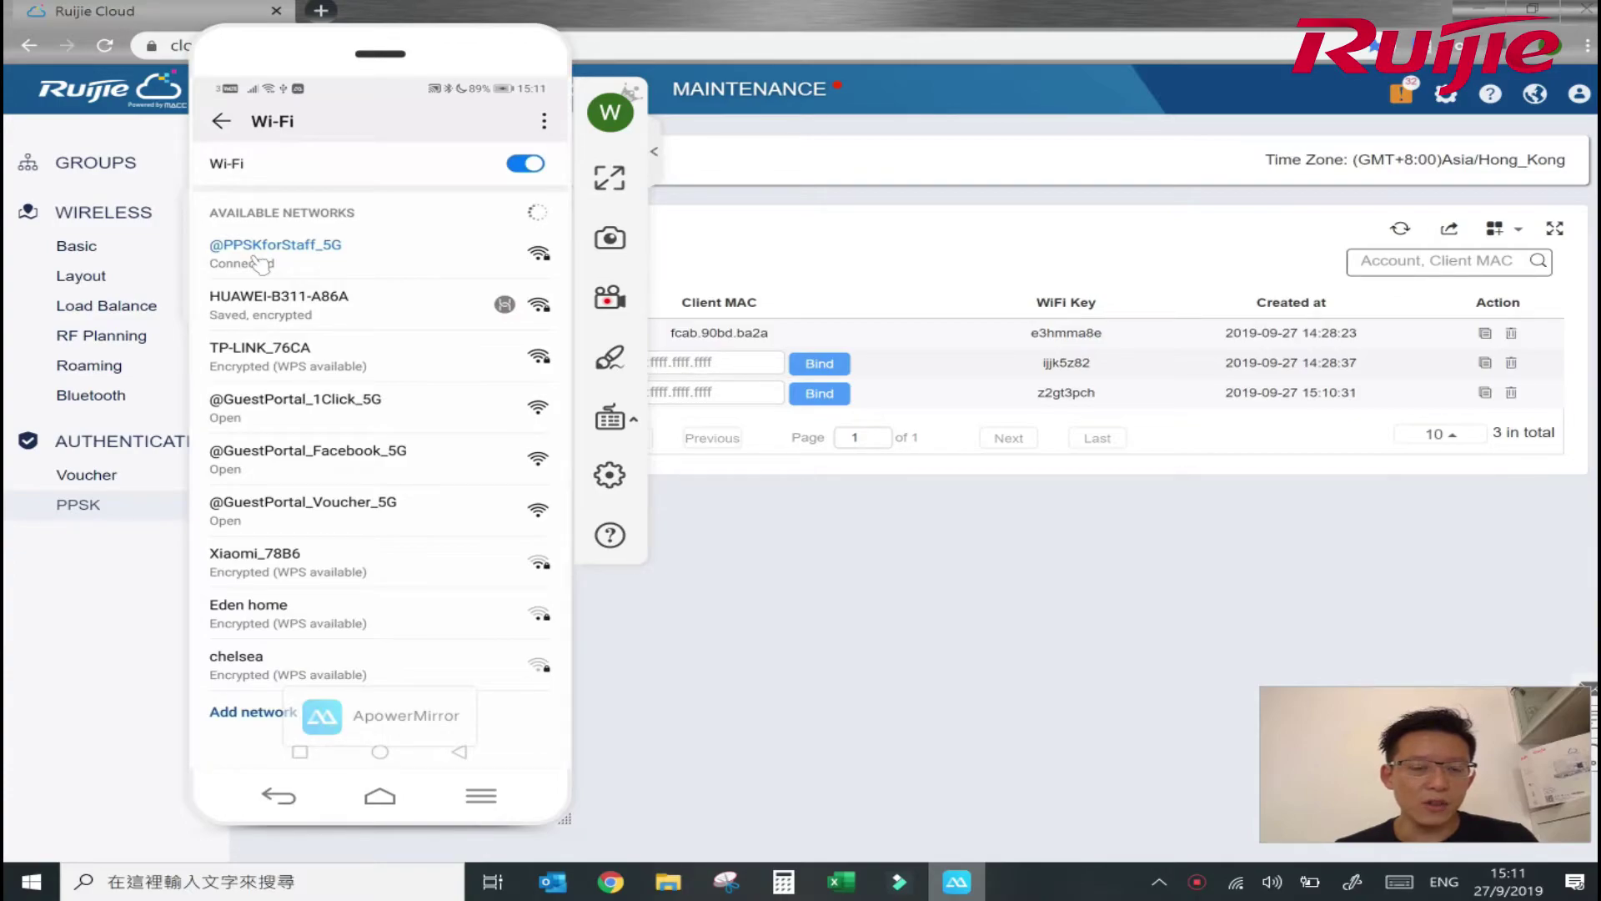
Step: Delete the William PPSK account, then return to the phone's Wi-Fi list
click(913, 618)
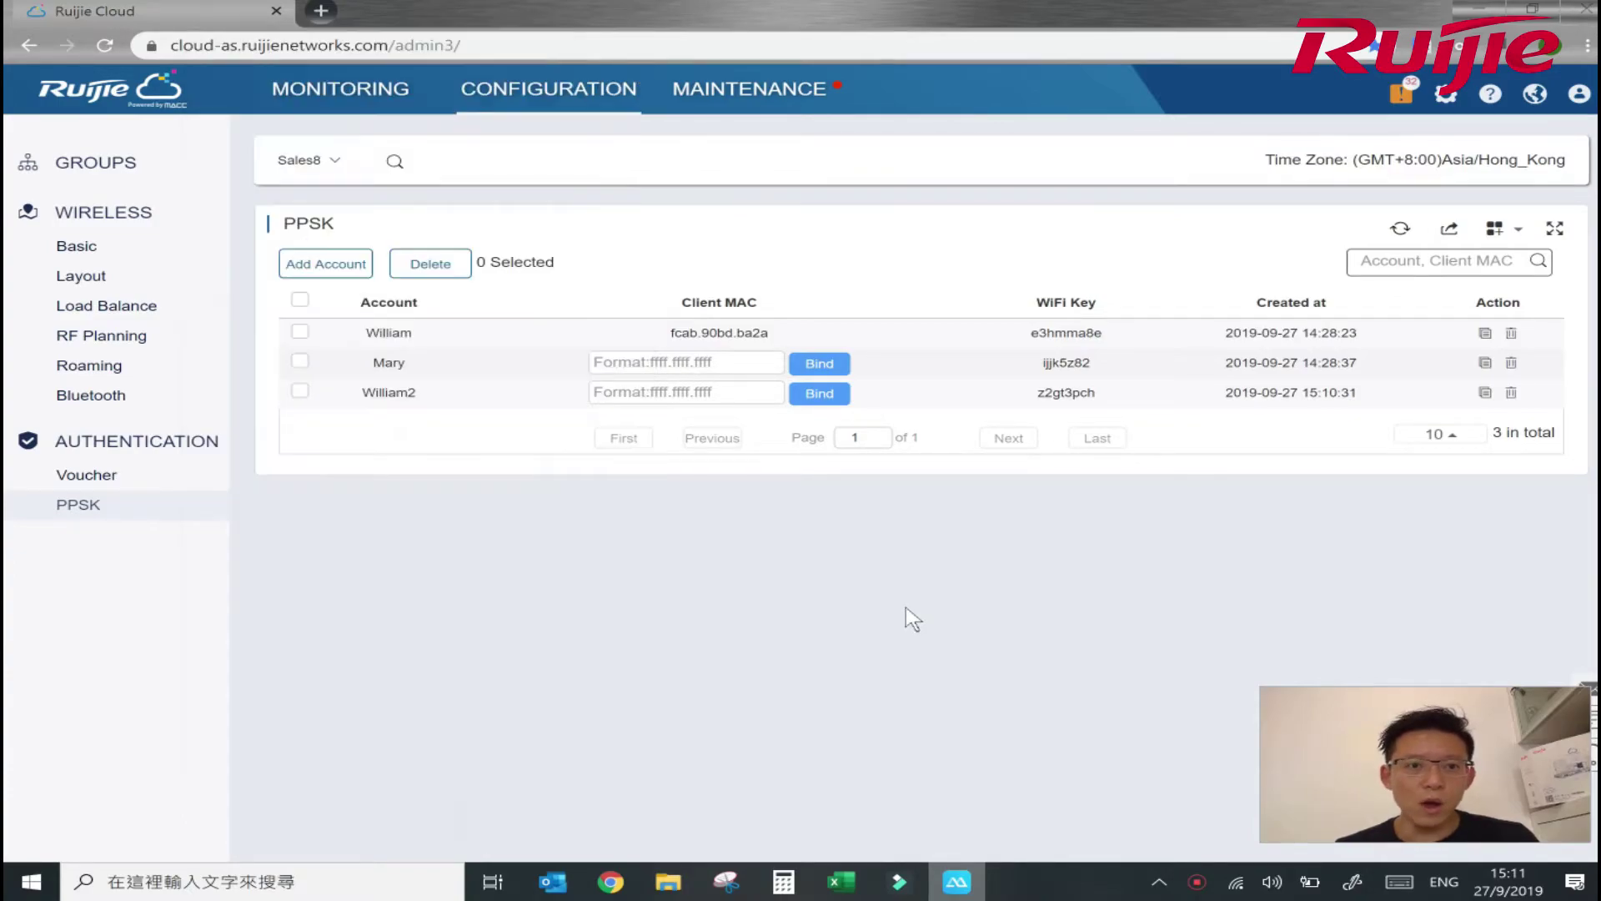
click(299, 332)
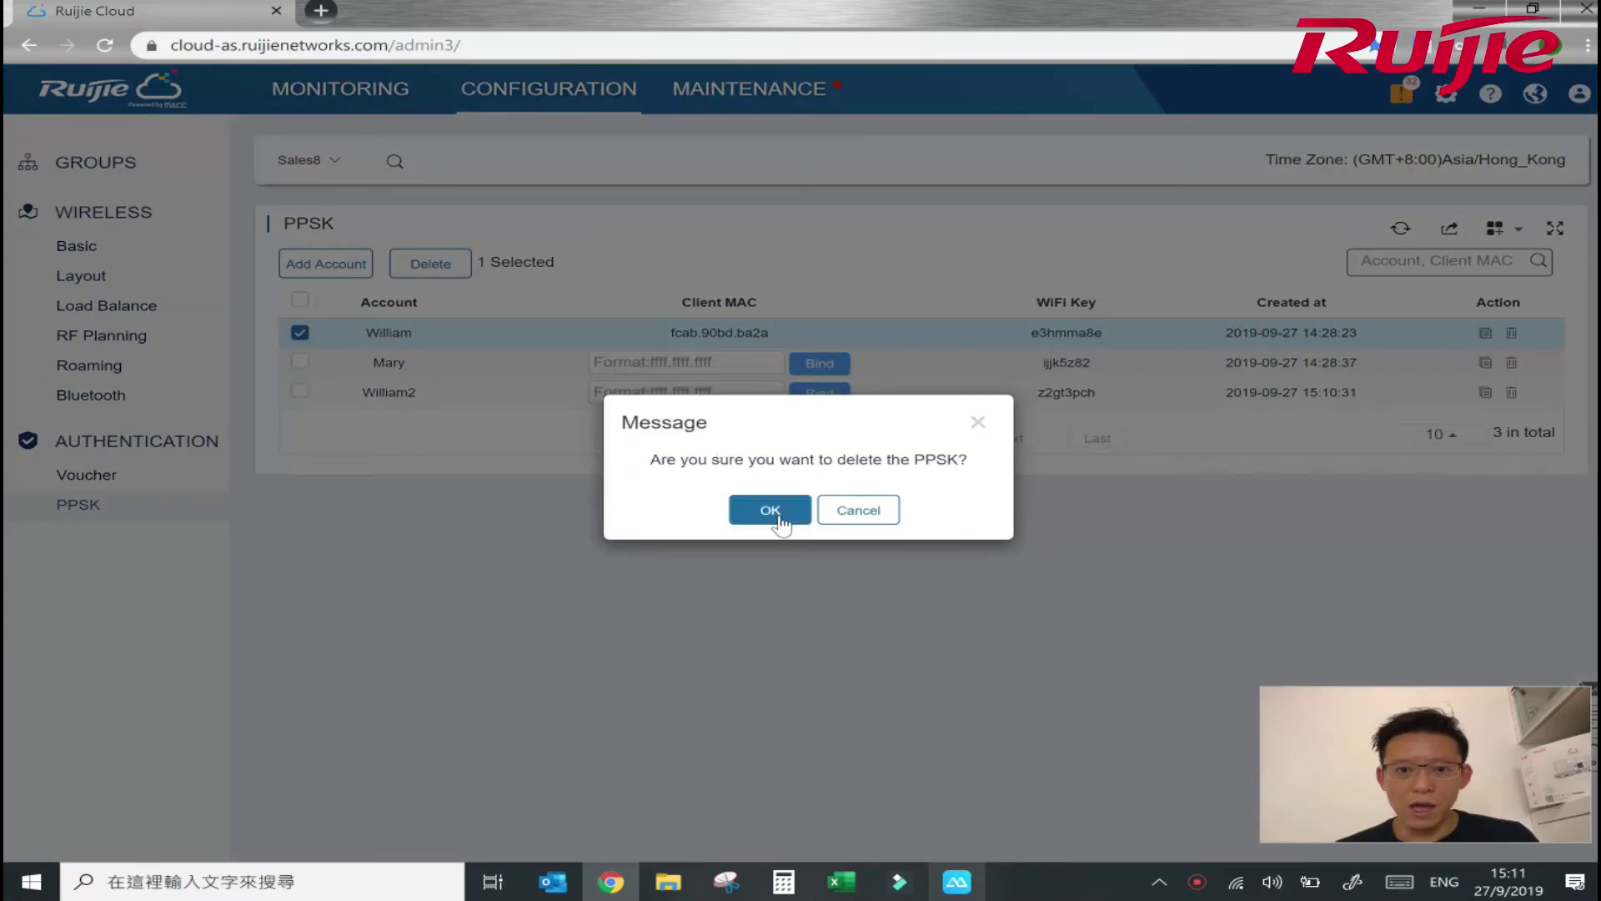
click(771, 510)
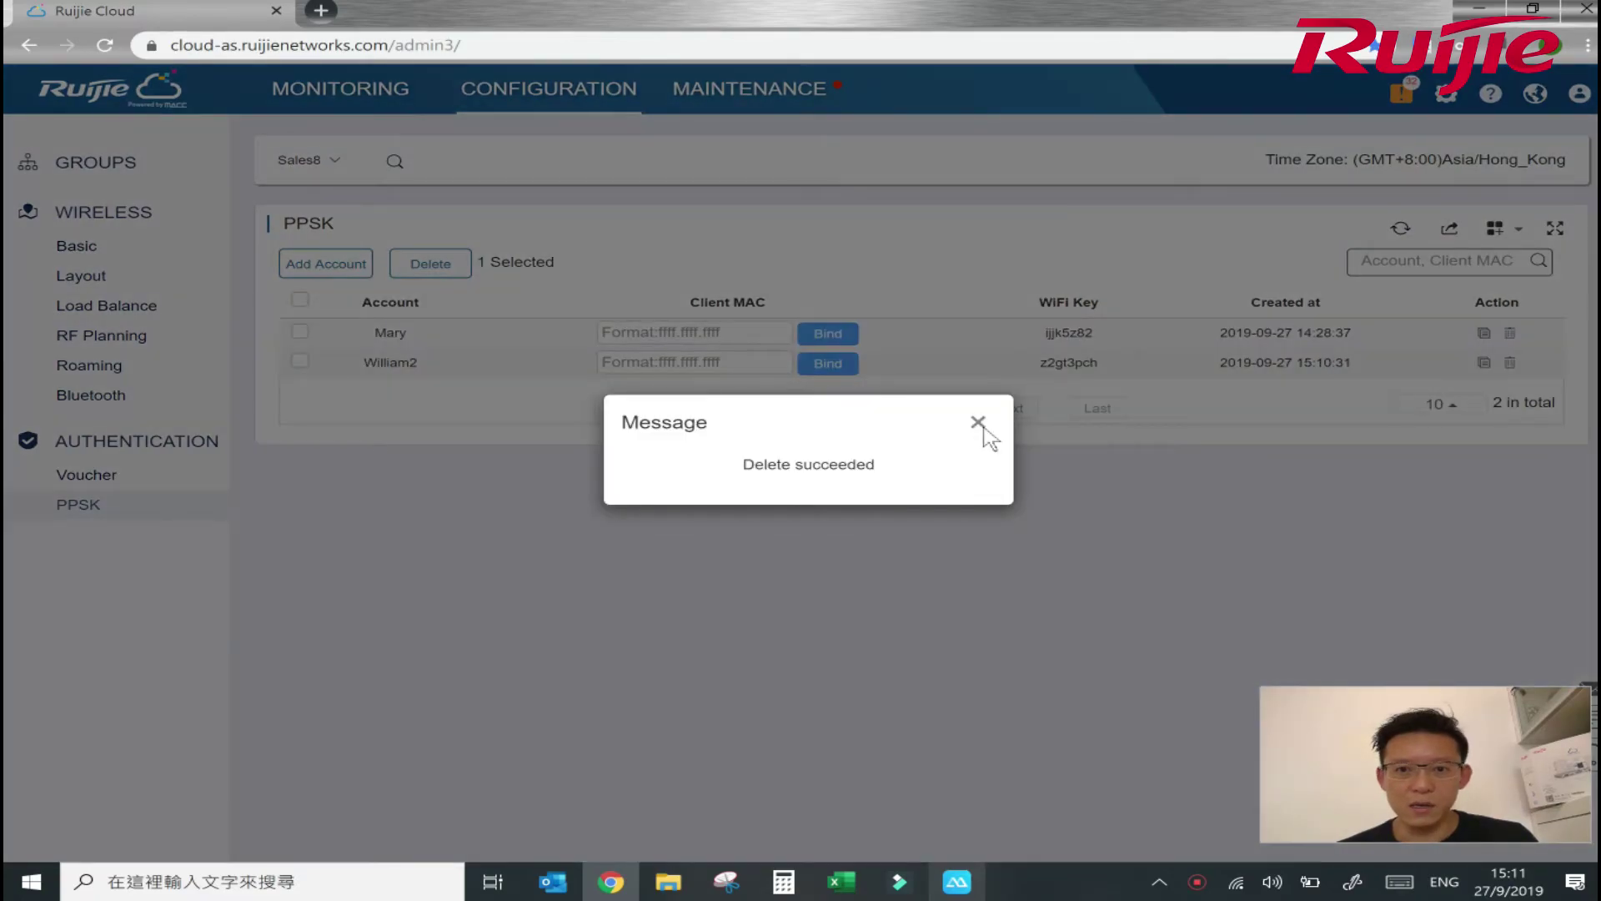
click(983, 424)
click(973, 871)
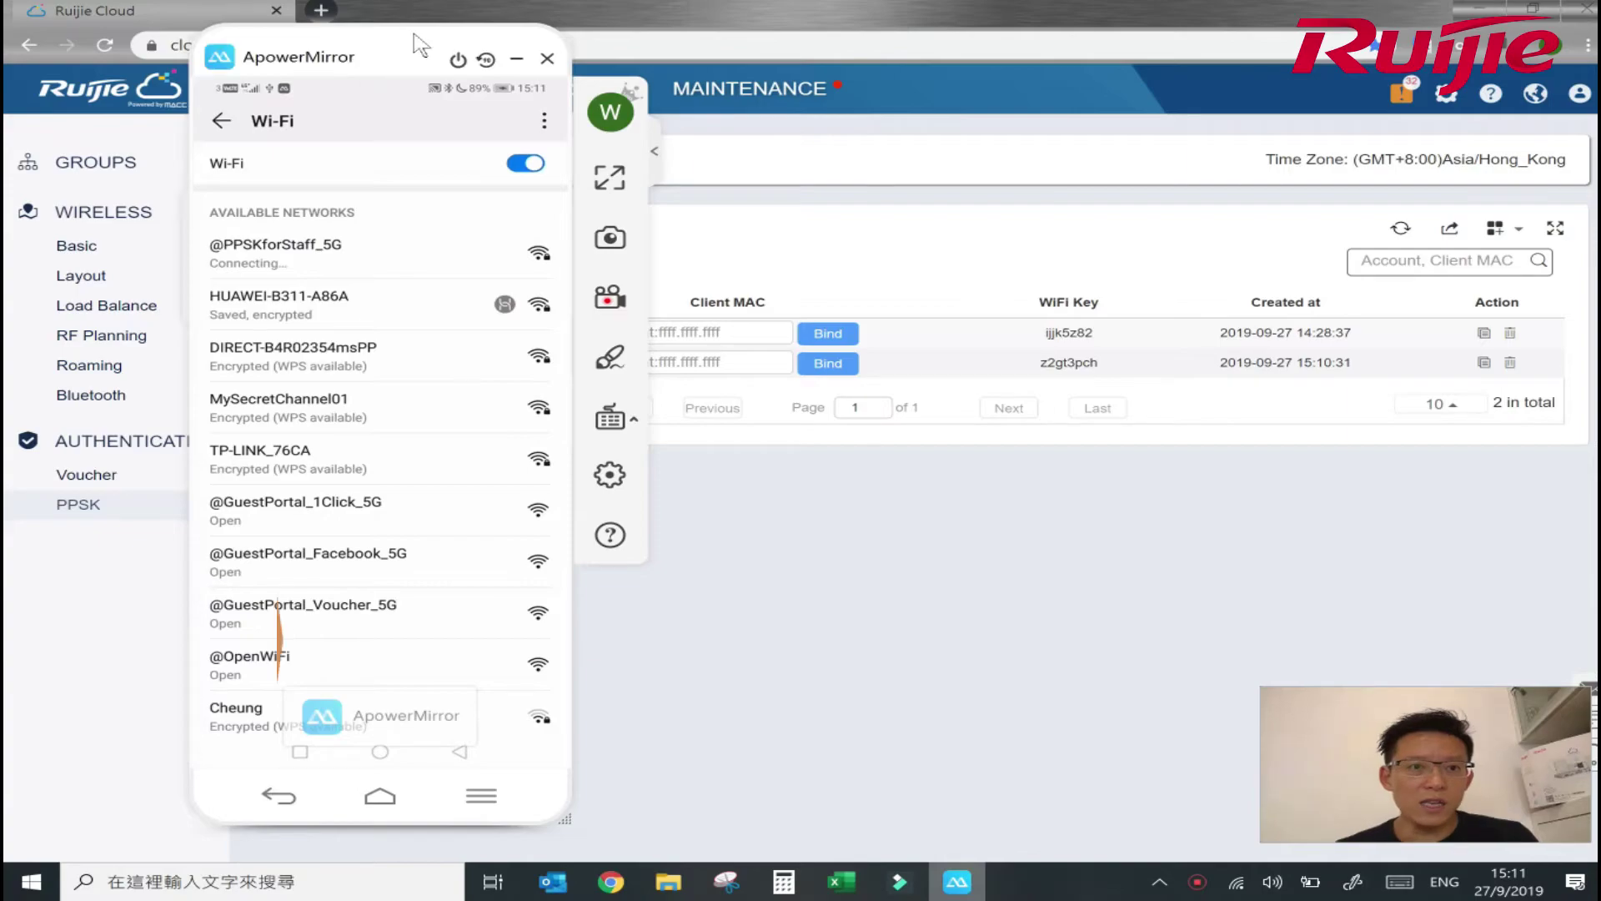
Step: Move the mirror right, scroll the phone's Wi-Fi list, then close ApowerMirror
drag(348, 53, 580, 59)
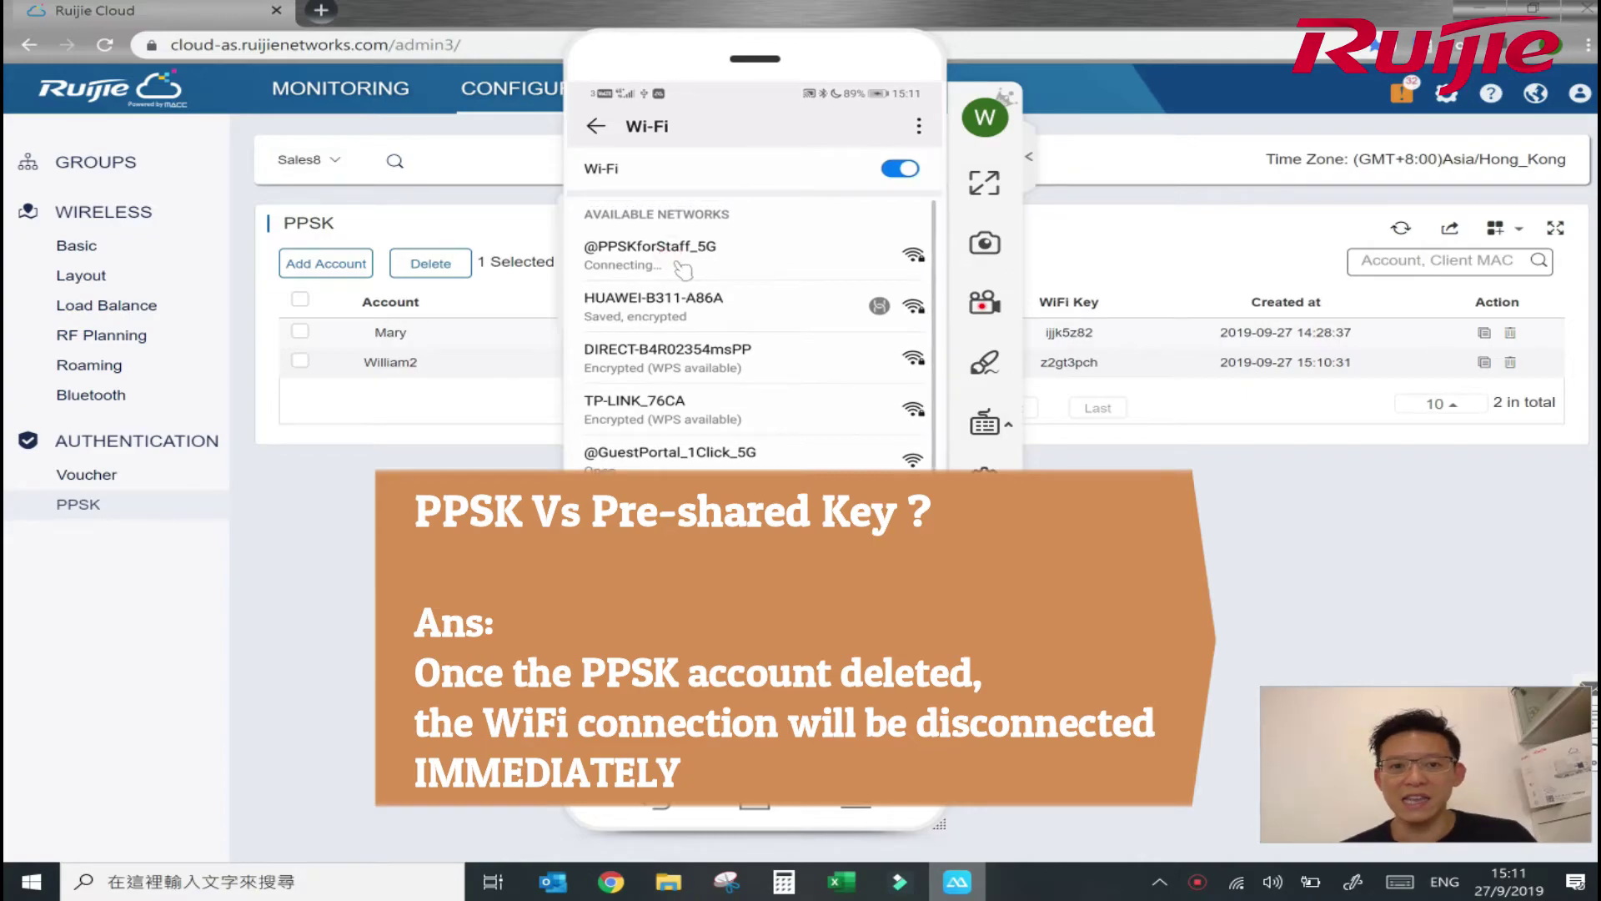
scroll(682, 269, down, 1)
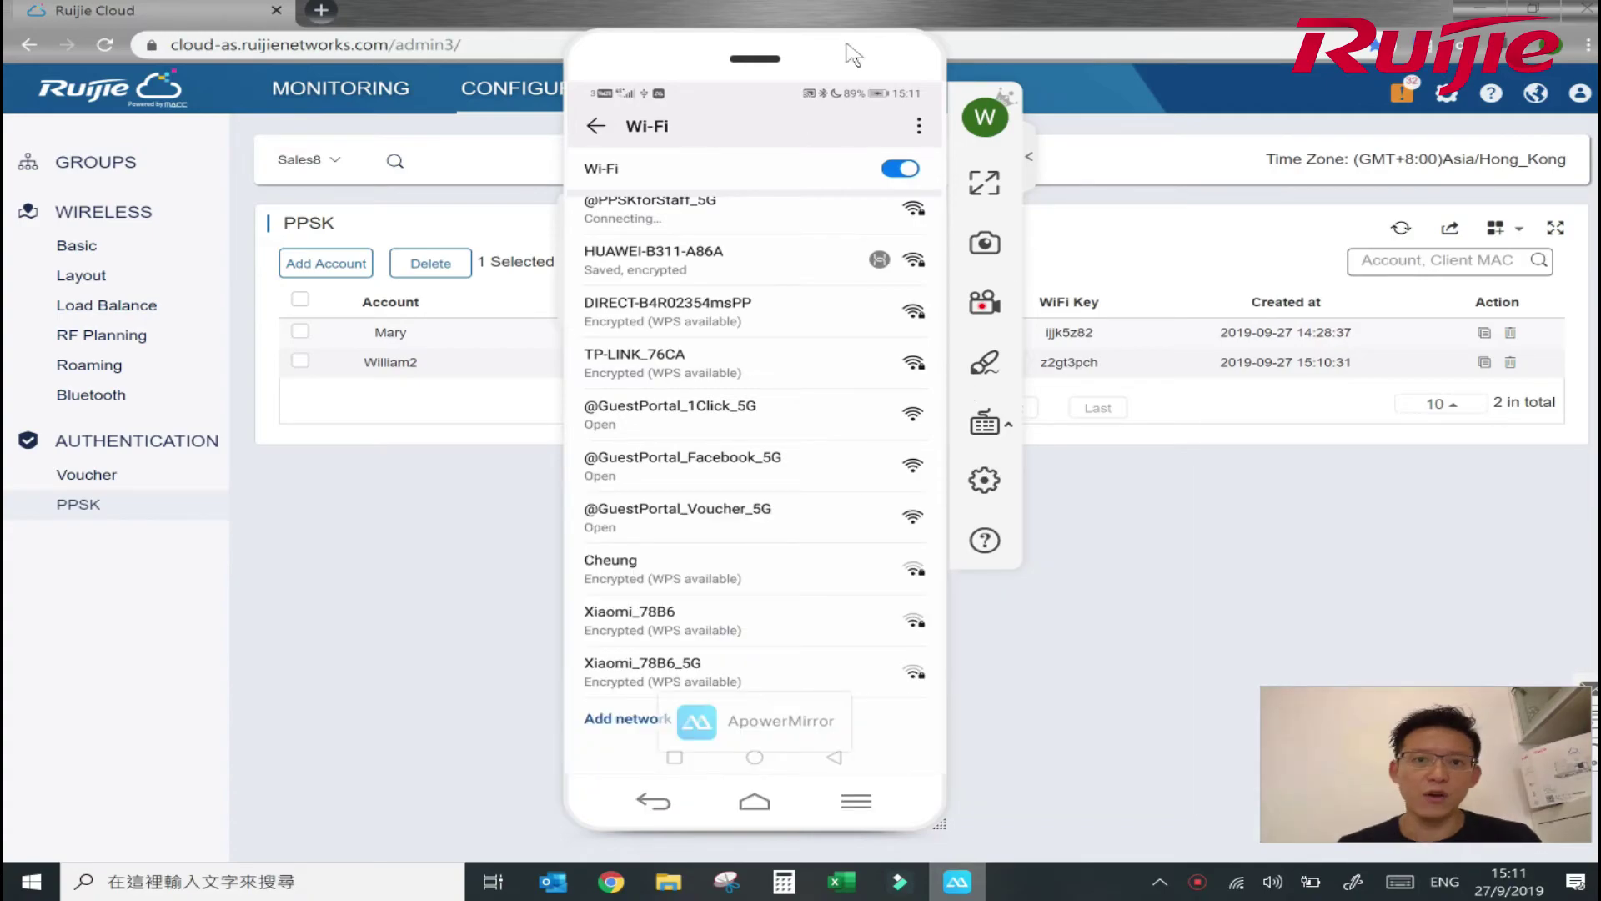
mouse_move(850, 54)
click(903, 65)
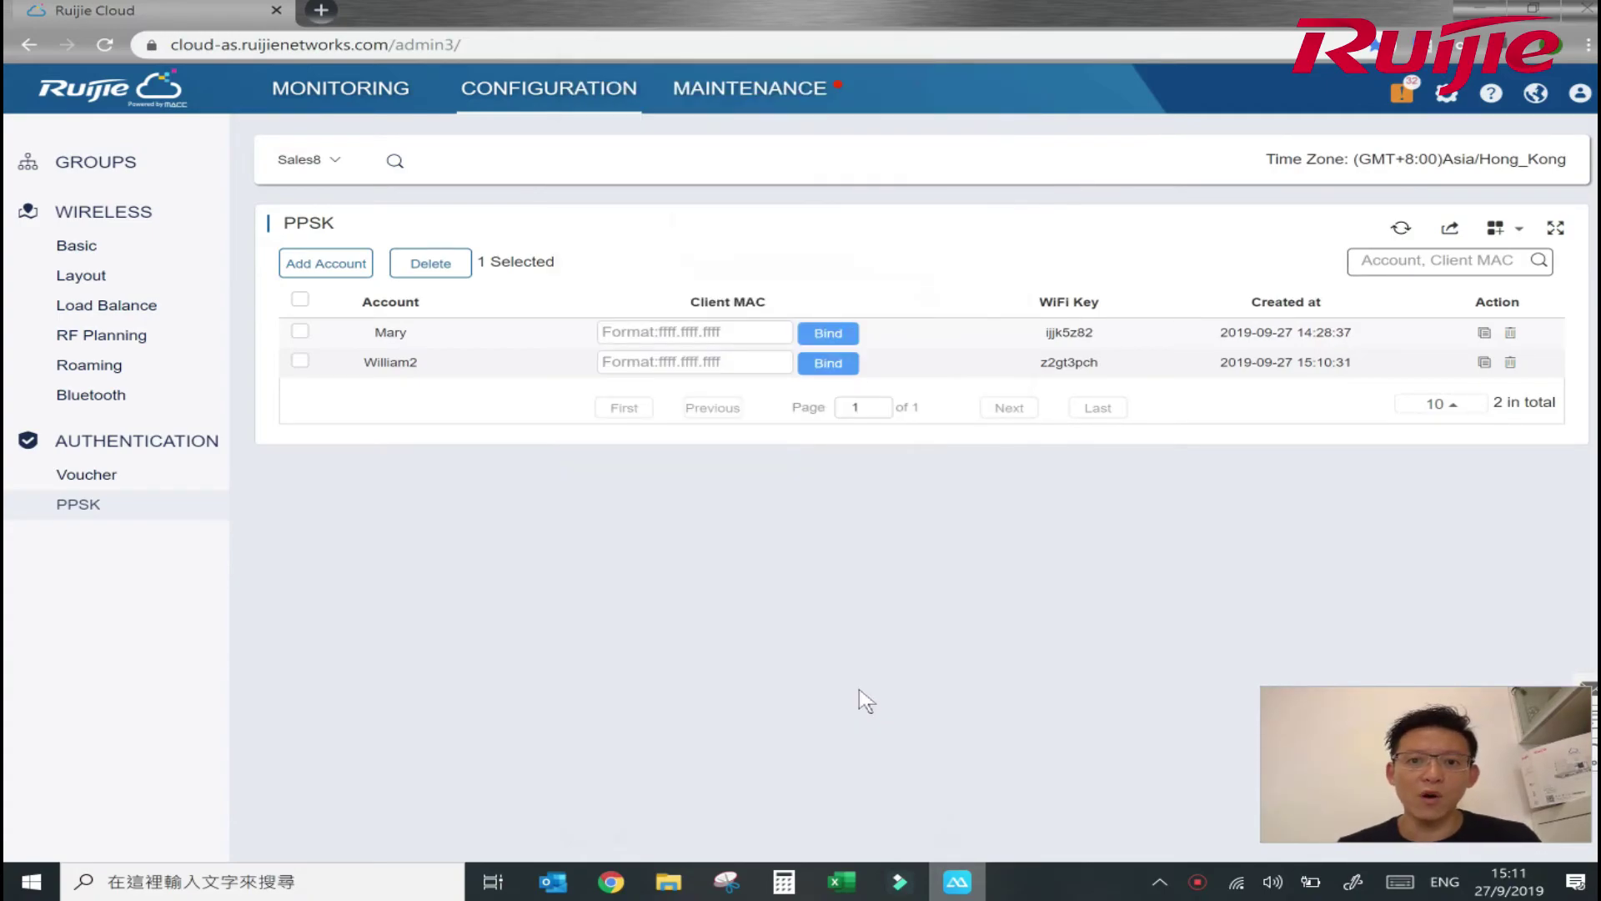